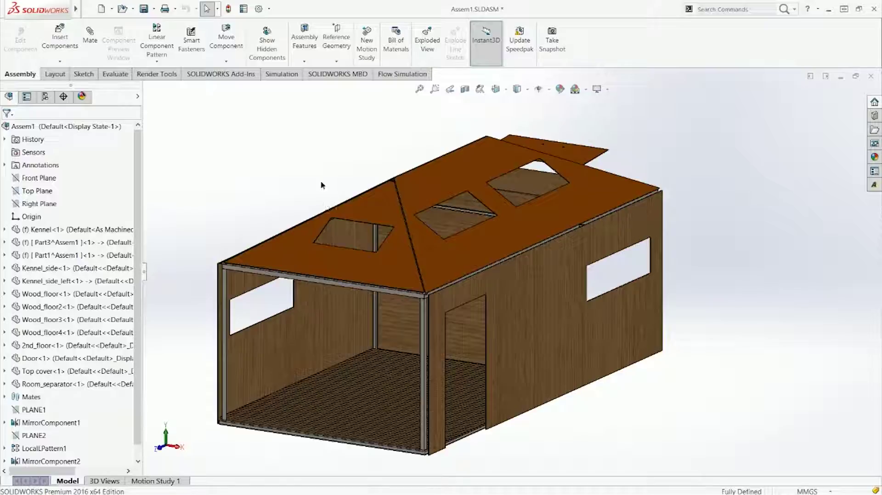
middle_click_drag(322, 184, 542, 291)
left_click(521, 227)
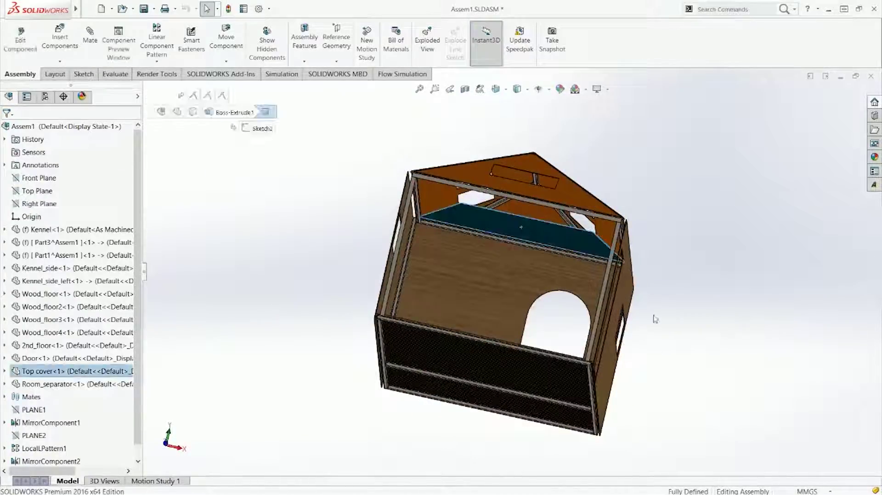
key("ctrl+7")
left_click(753, 303)
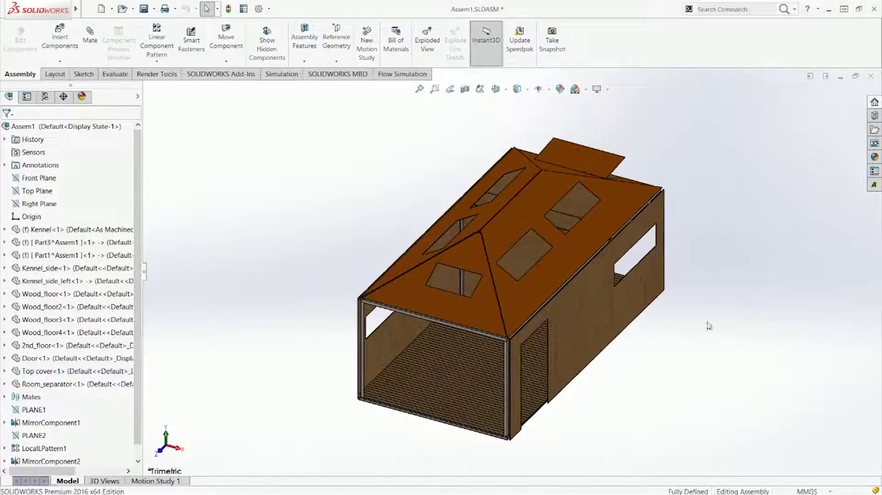
- Measure the distance between the left side panel's outer face and the adjacent end face of the front angle-iron beam
scroll(388, 309, "down", 10)
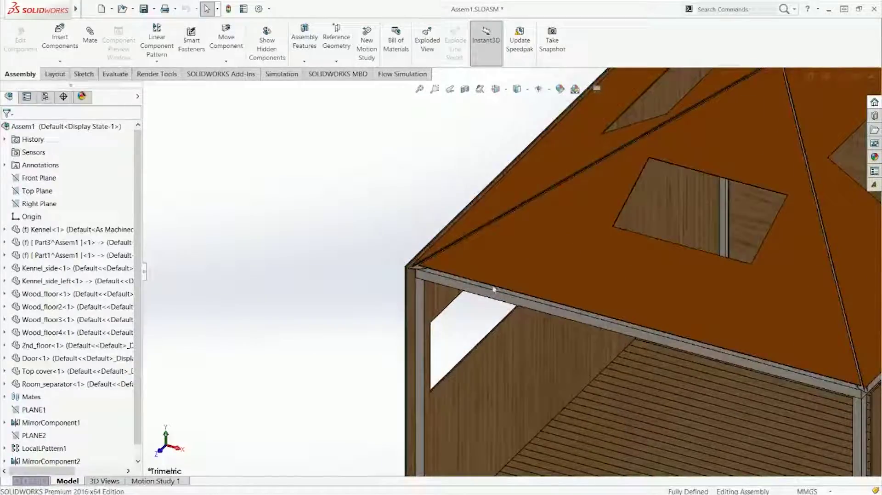
scroll(399, 257, "down", 2)
left_click(413, 285)
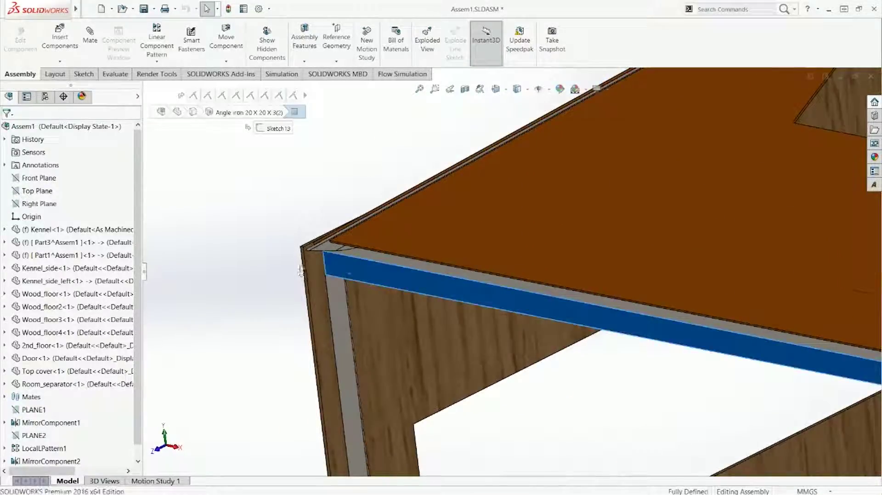
scroll(424, 243, "down", 3)
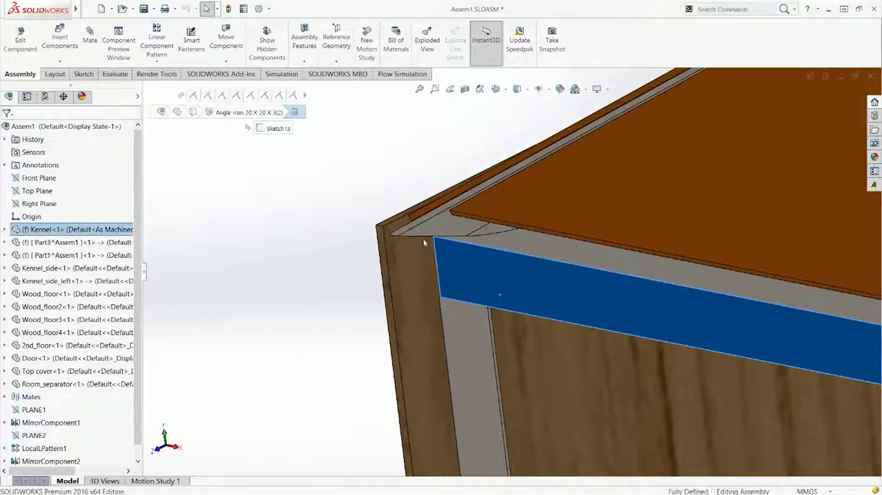
left_click(380, 251)
left_click(466, 269, "ctrl")
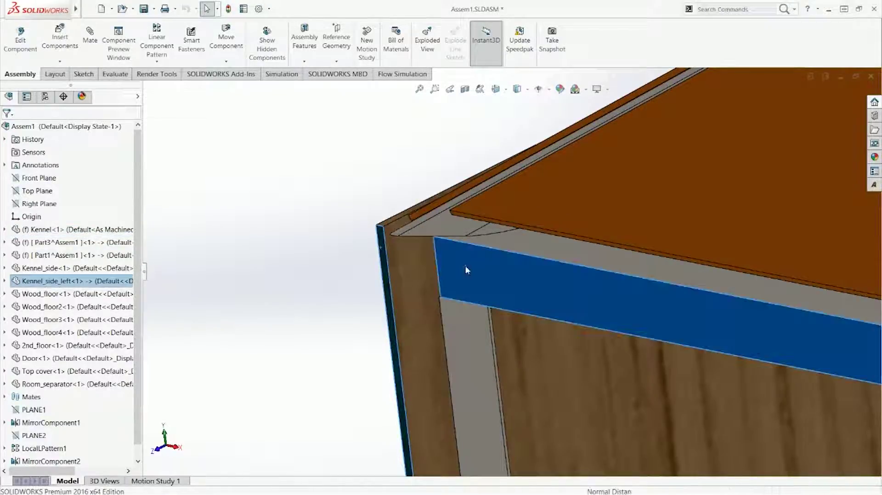
key("m")
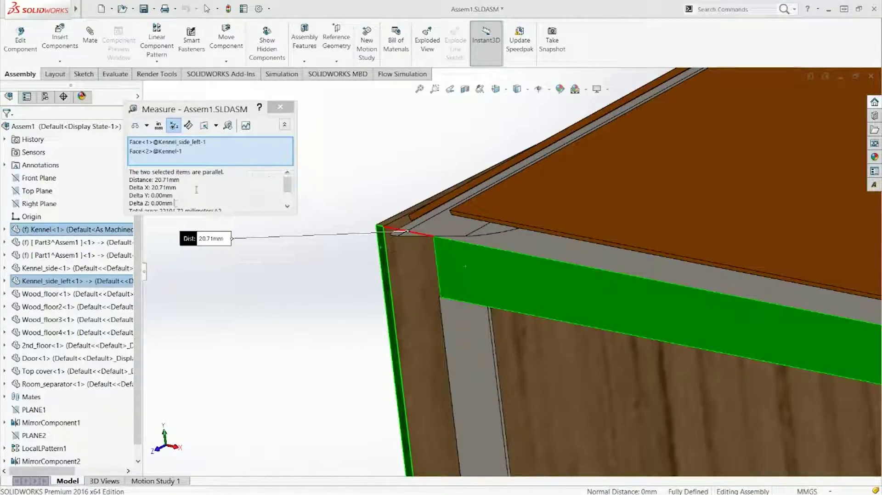
left_click(280, 107)
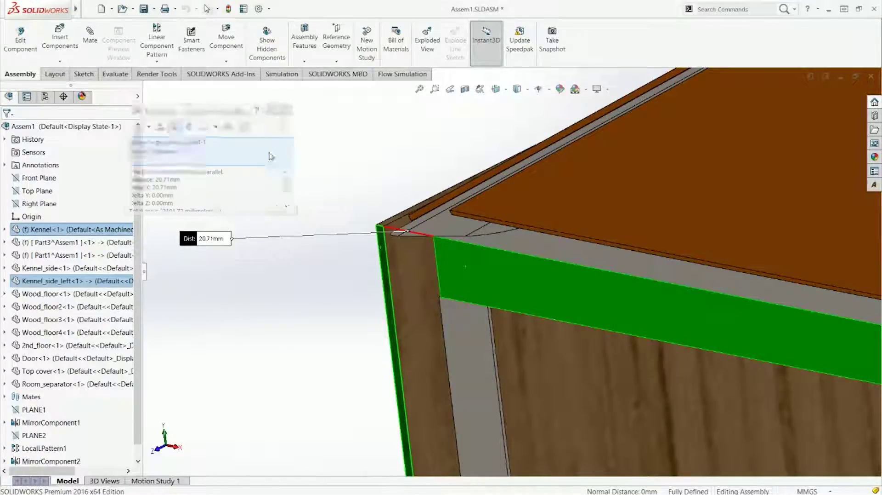
left_click(281, 275)
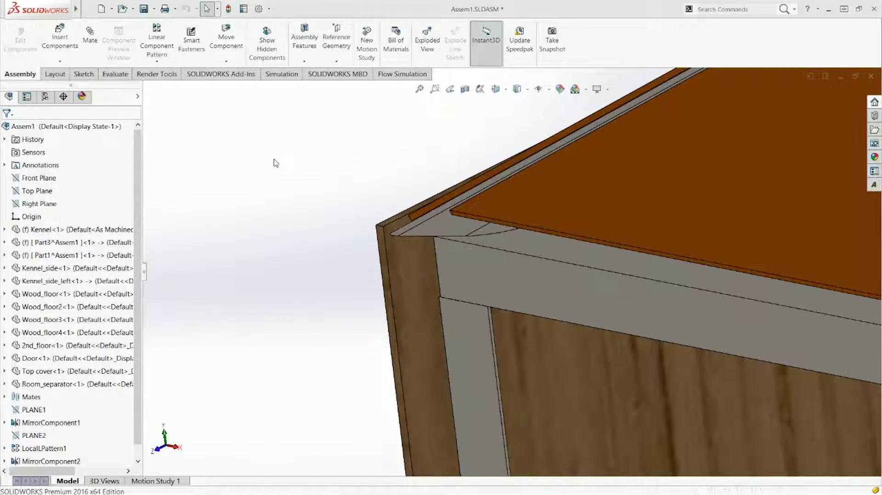
key("ctrl+1")
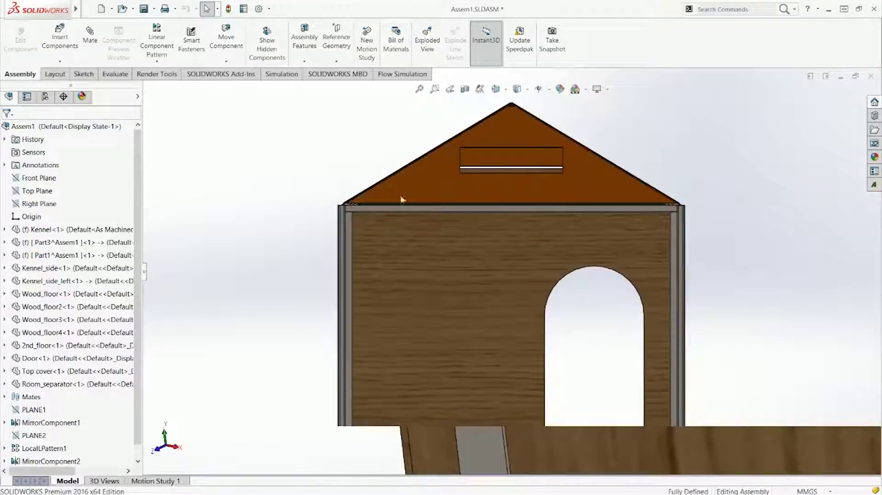
scroll(362, 224, "down", 6)
key("ctrl+7")
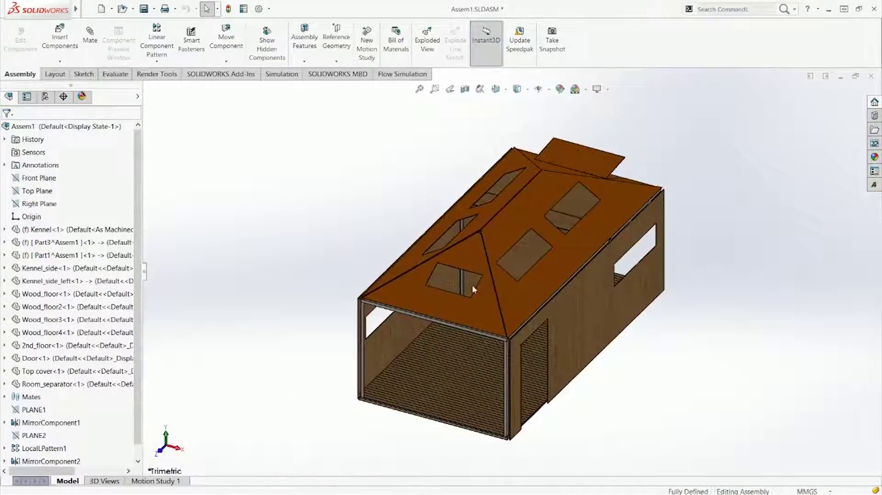
middle_click_drag(474, 288, 343, 240)
key("ctrl+1")
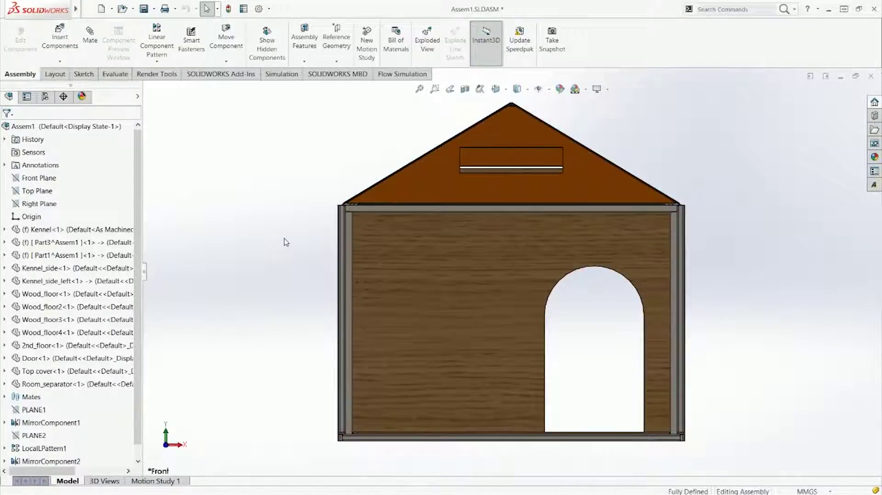
- Create a new part and sketch a corner rectangle on the Front Plane above the origin
key("ctrl+n")
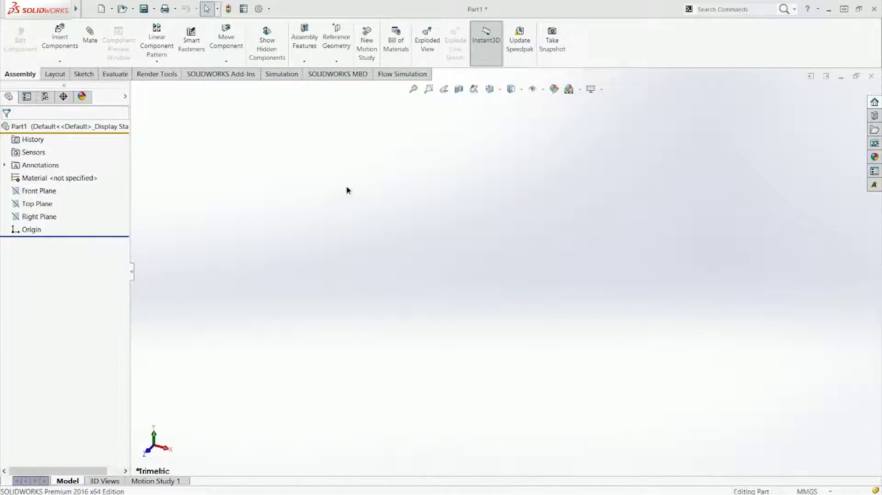
key("s")
left_click(383, 172)
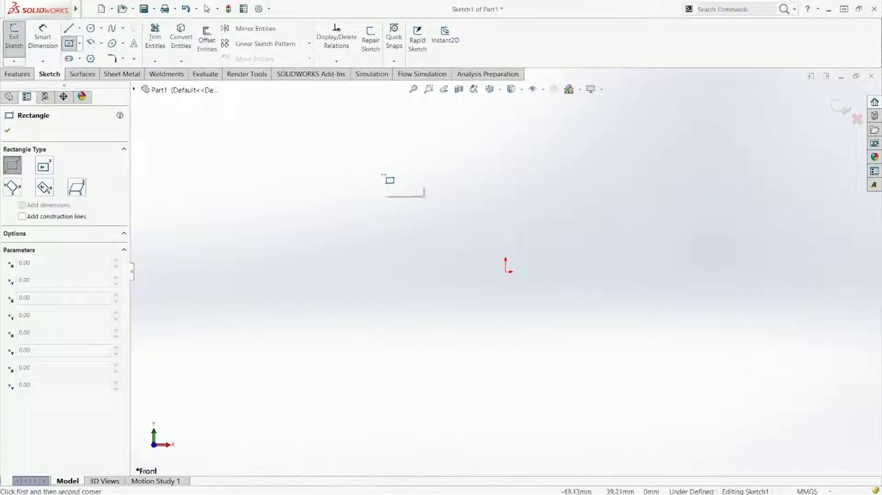
left_click(378, 164)
left_click(578, 244)
key("Escape")
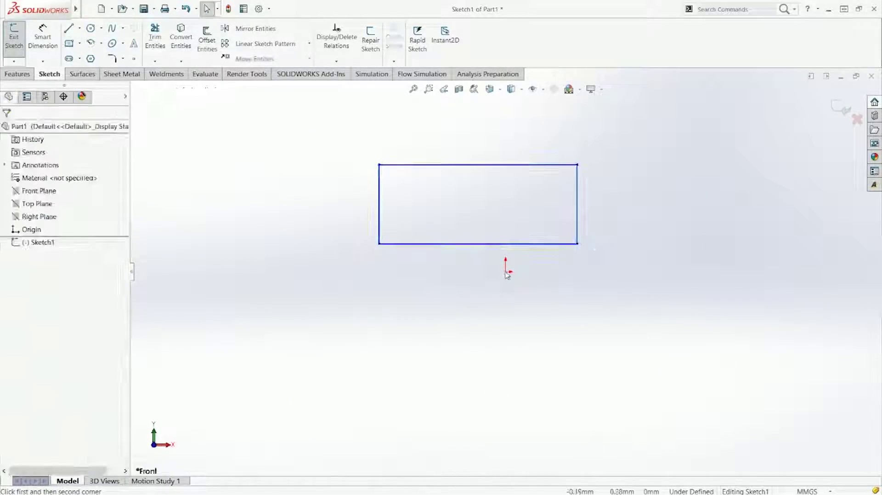
- Add a midpoint relation between the origin and the rectangle's bottom edge
left_click(506, 271)
left_click(515, 243, "ctrl")
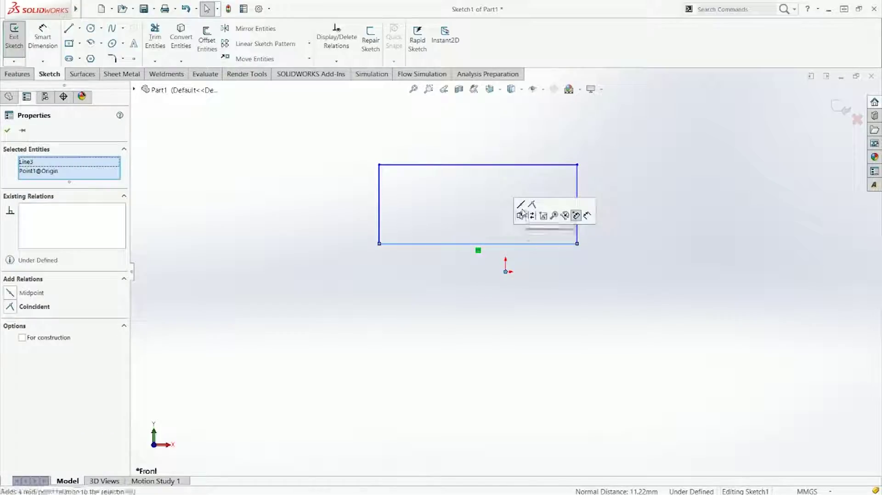
left_click(521, 215)
left_click(592, 334)
- Dimension the rectangle to 1000 mm wide and 1000 mm high
key("d")
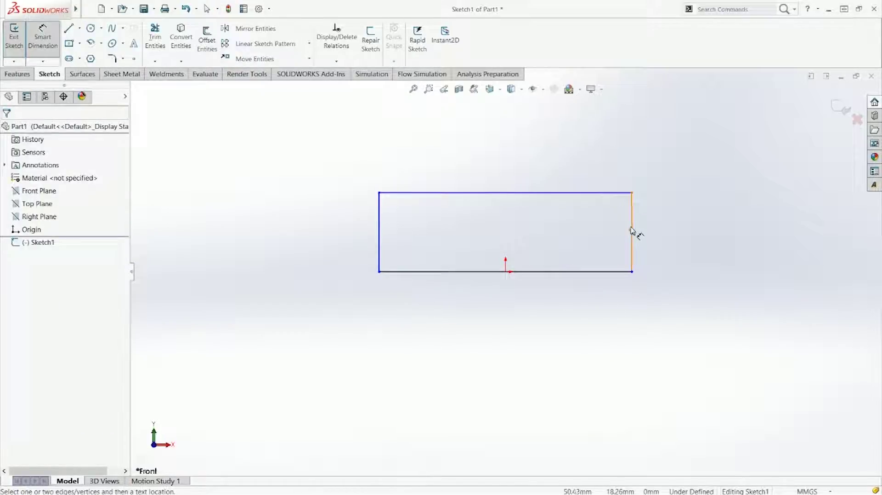
left_click(551, 192)
left_click(554, 158)
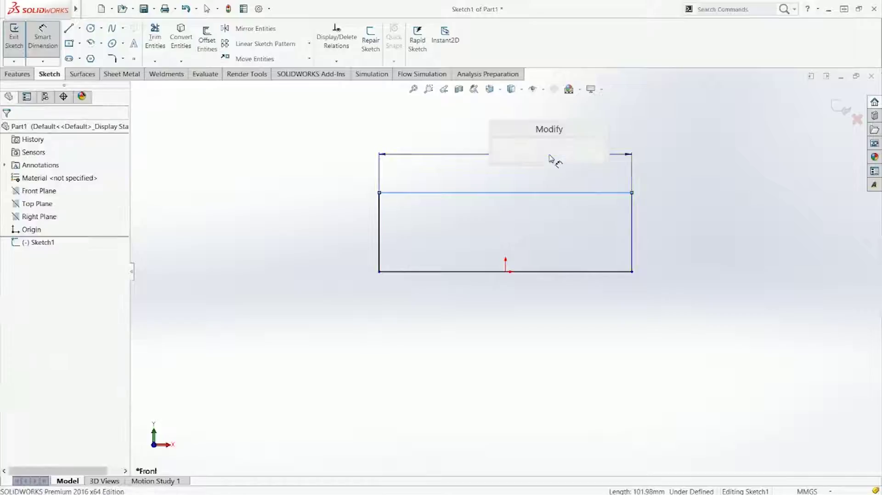
type("1000")
key("Return")
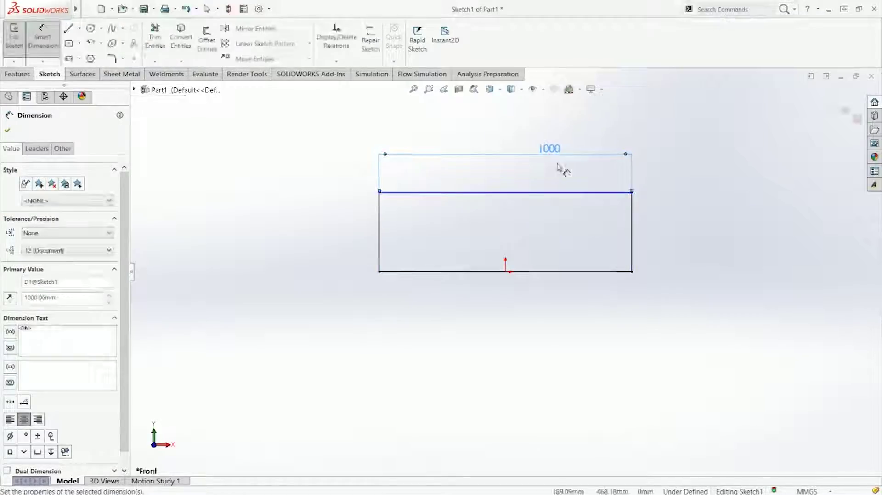
left_click(633, 225)
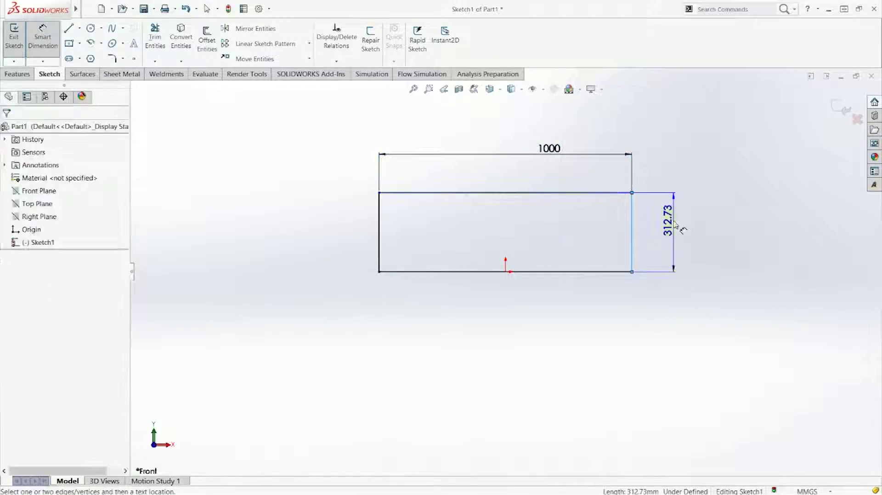
left_click(675, 226)
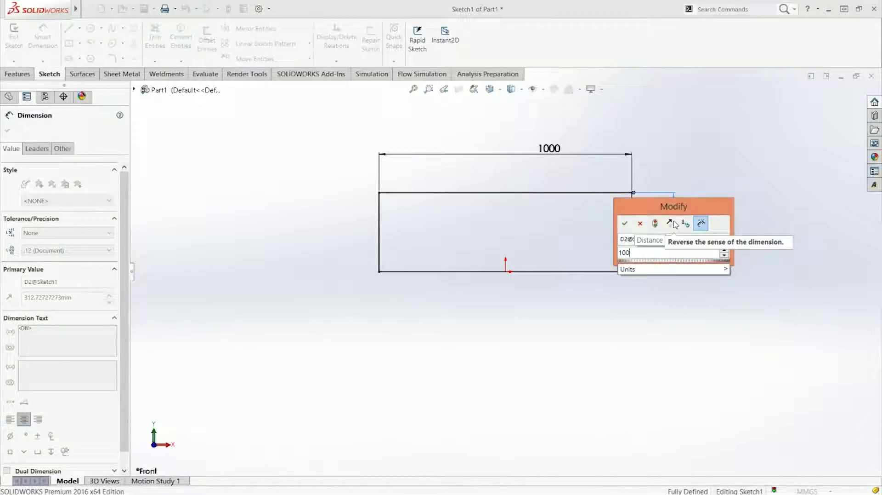
key("Return")
key("Escape")
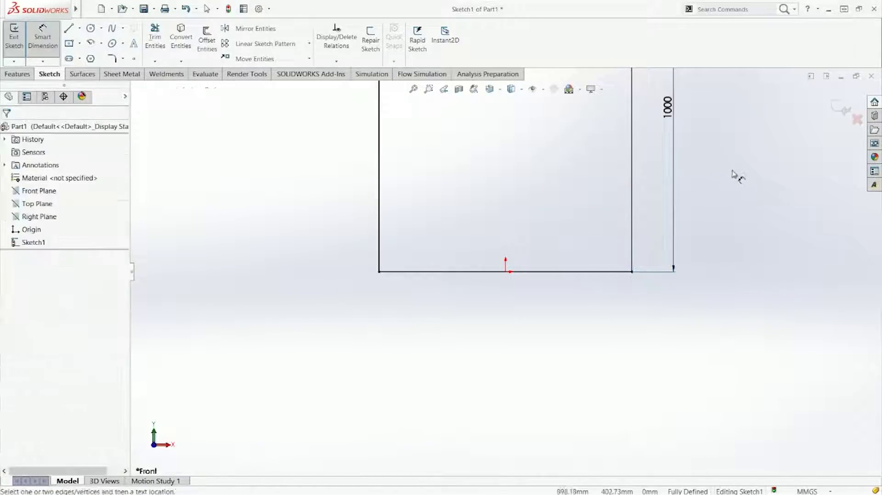
- Extrude the square sketch as a blind boss with a depth of 3 mm
key("s")
left_click(733, 187)
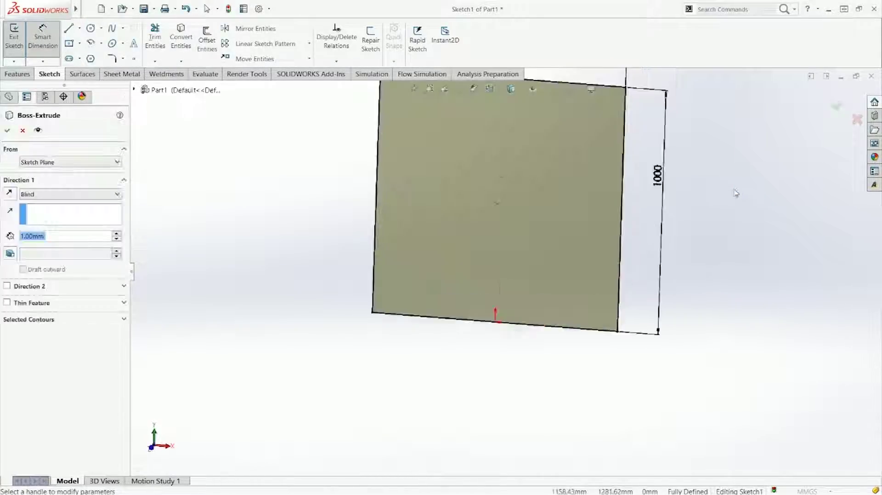
type("3")
key("Return")
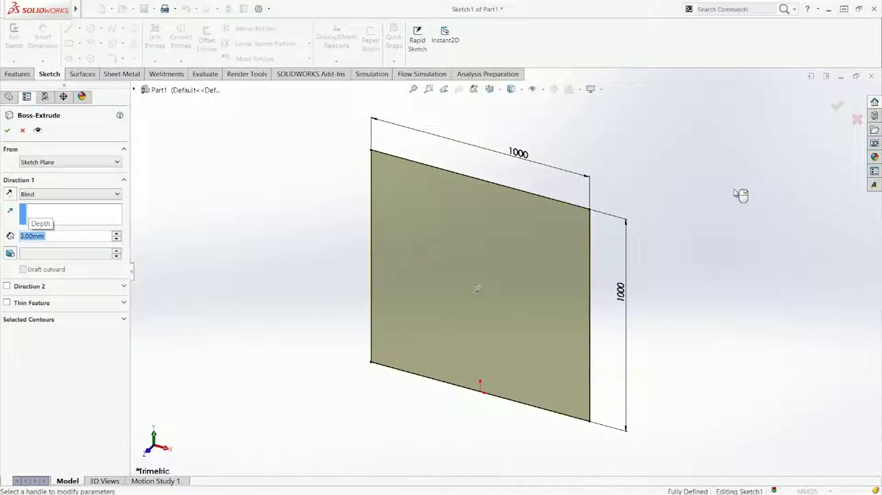
left_click(9, 130)
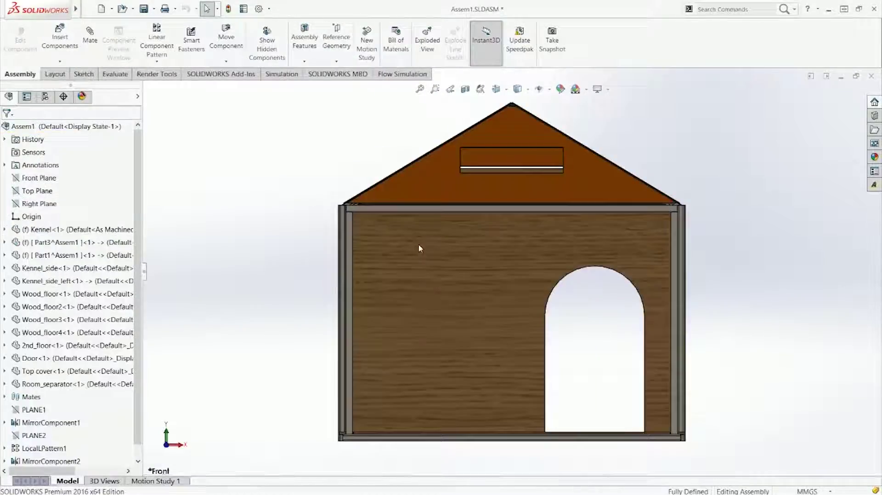
- Copy the wood appearance of the room separator and paste it onto the Front part
left_click(419, 244)
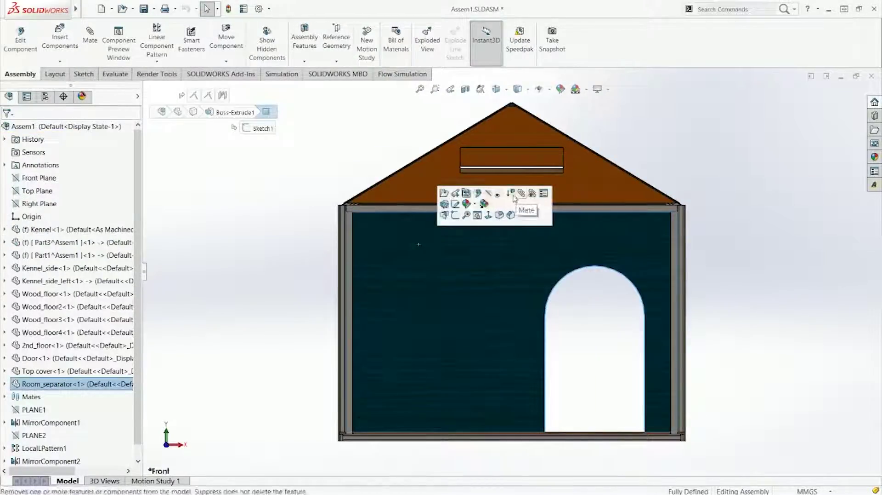
left_click(483, 204)
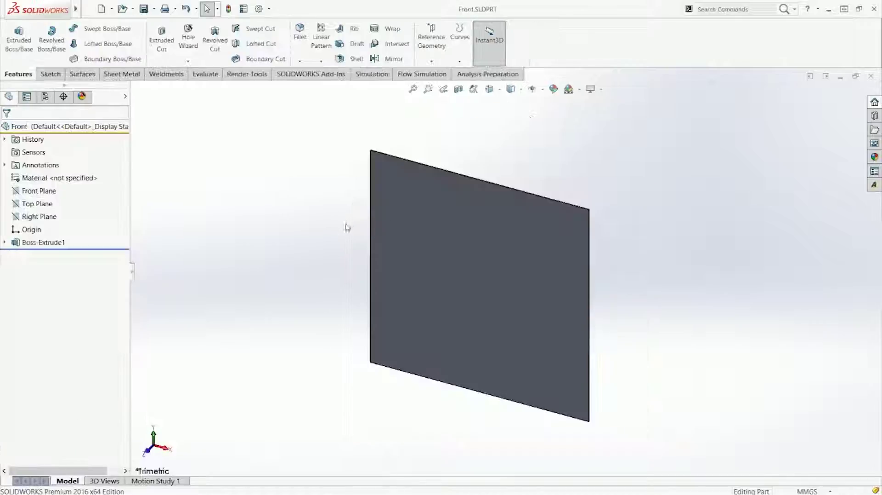
left_click(482, 276)
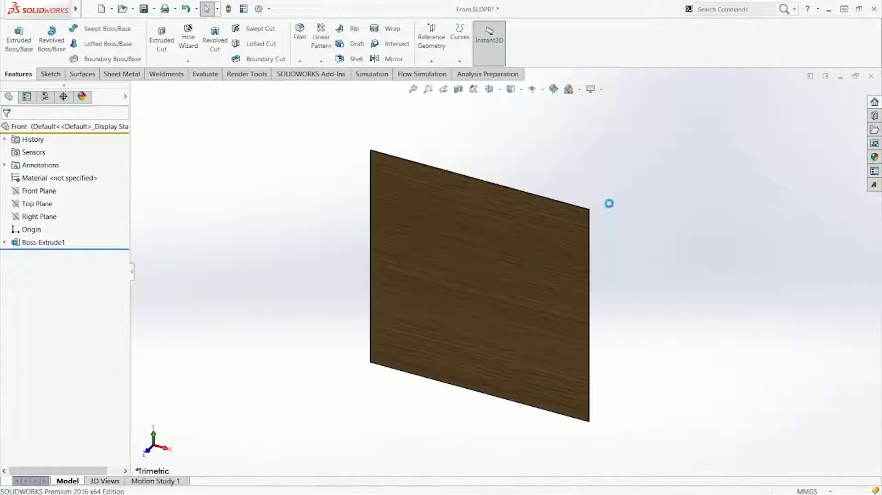
- Return to the Assem1 assembly and insert the Front part beside the kennel
key("ctrl+Tab")
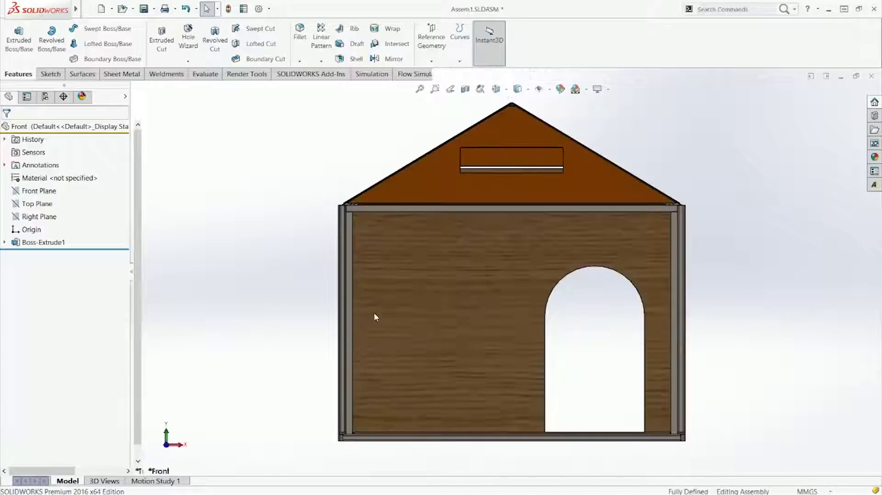
right_click_drag(272, 325, 247, 306)
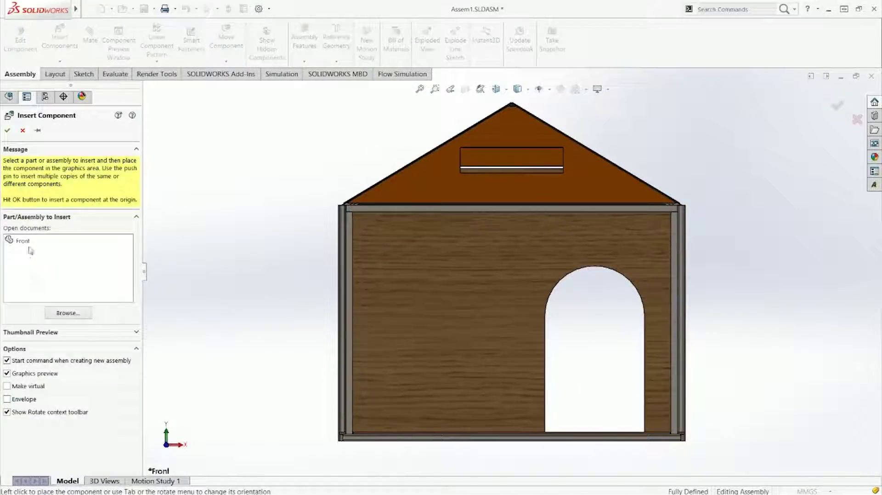
left_click(294, 262)
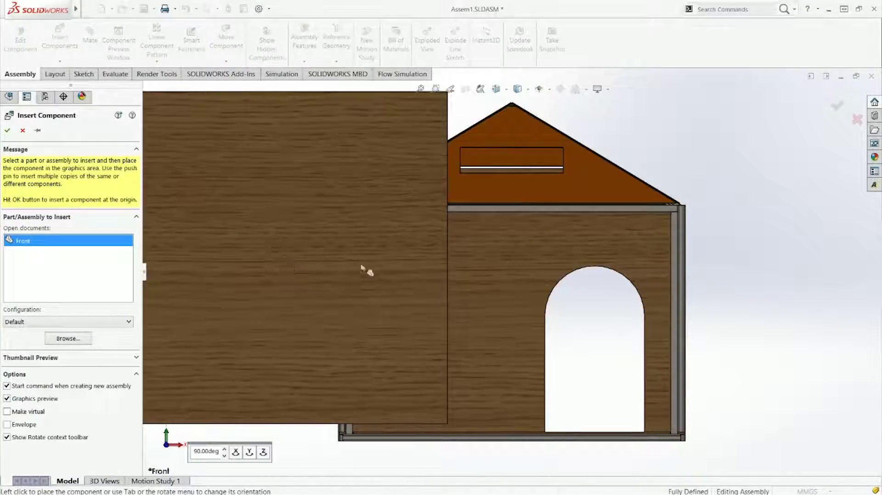
- Mate the Front part's Right Plane coincident with the assembly's Right Plane
middle_click_drag(304, 276, 279, 292)
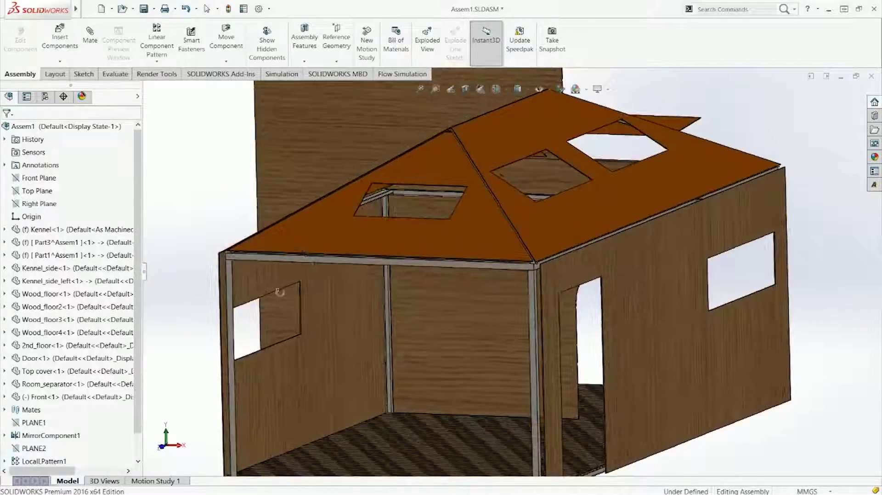
scroll(69, 385, "down", 1)
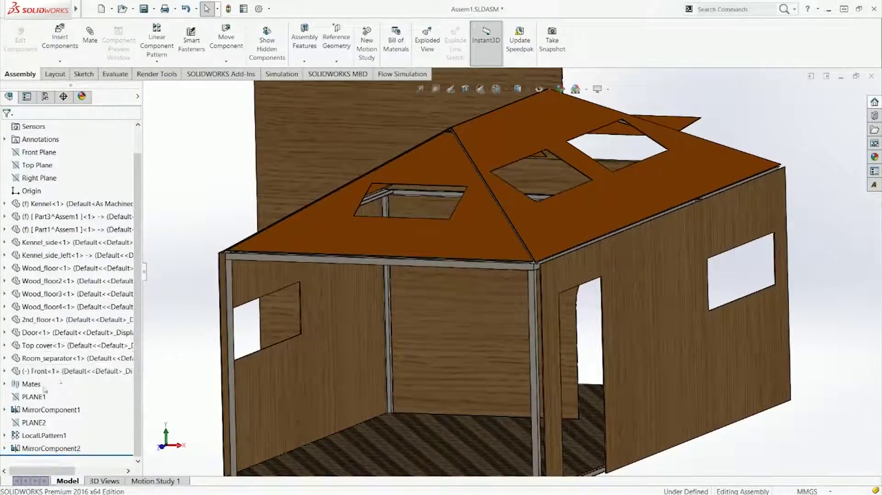
scroll(46, 391, "up", 1)
left_click(5, 396)
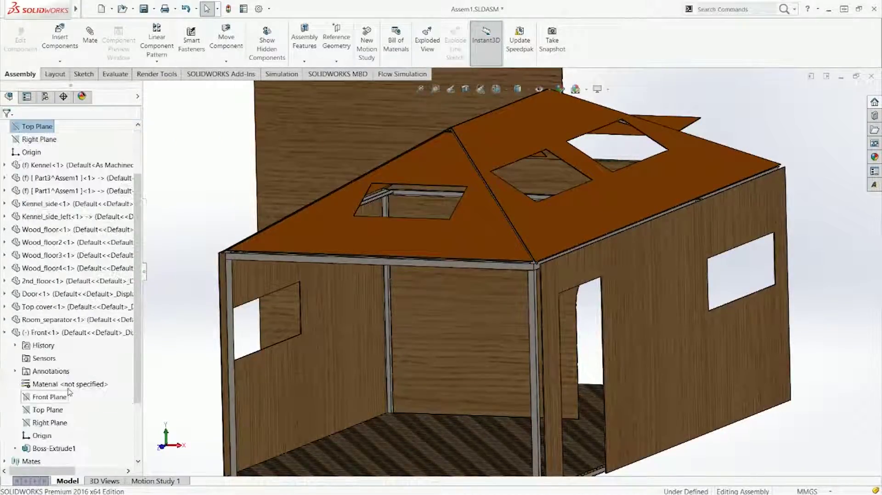
left_click(56, 424)
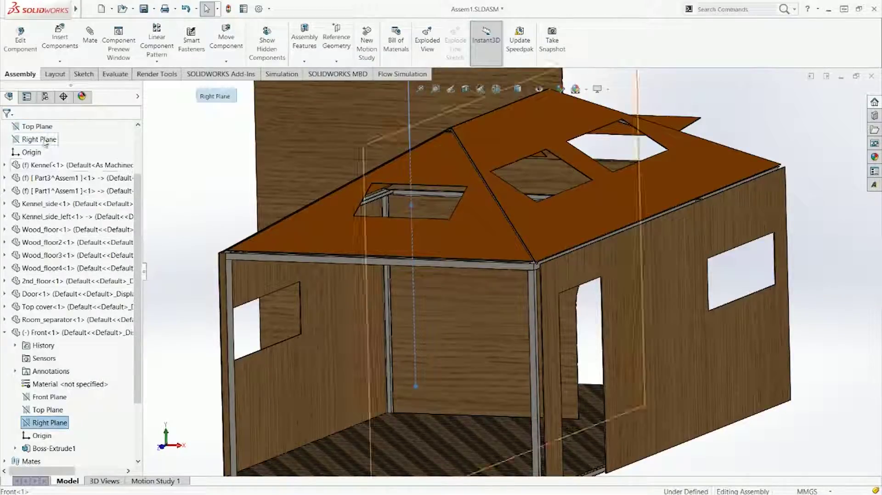
left_click(69, 332)
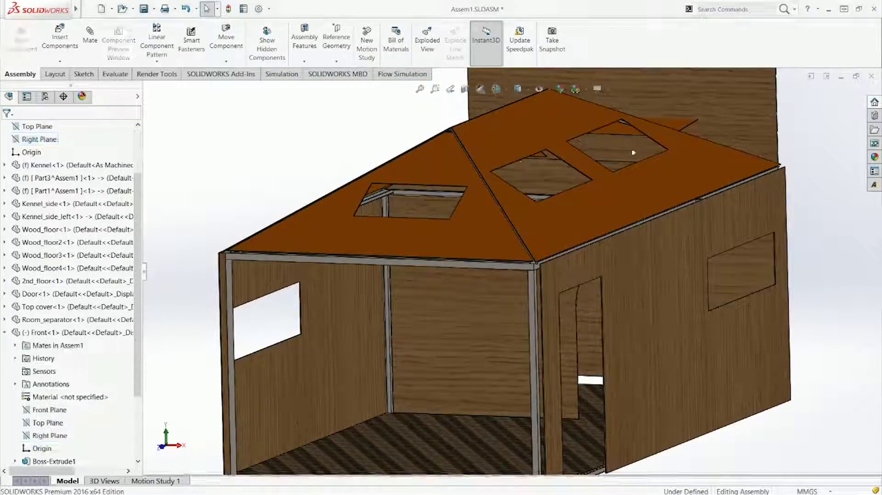
- Move the Front part ahead of the kennel and mate its back face coincident with the front face of the lower frame beam
left_click_drag(436, 331, 319, 296)
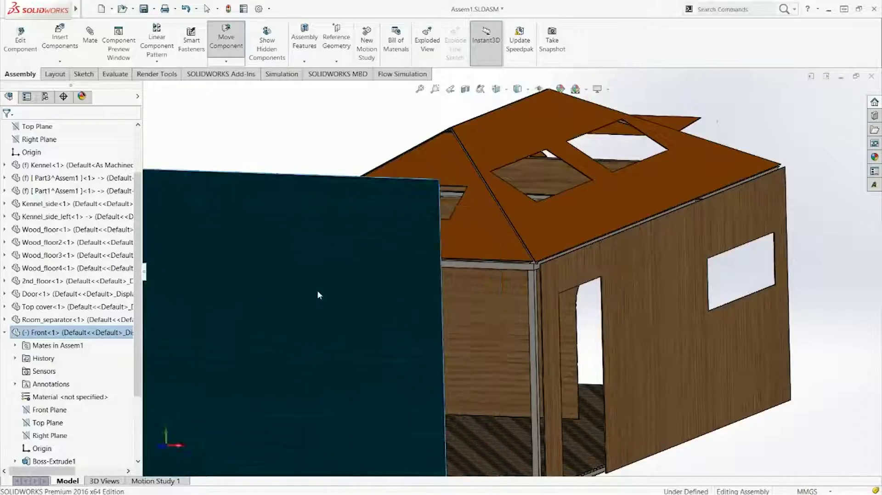
middle_click_drag(319, 295, 420, 321)
key("Escape")
scroll(411, 277, "down", 5)
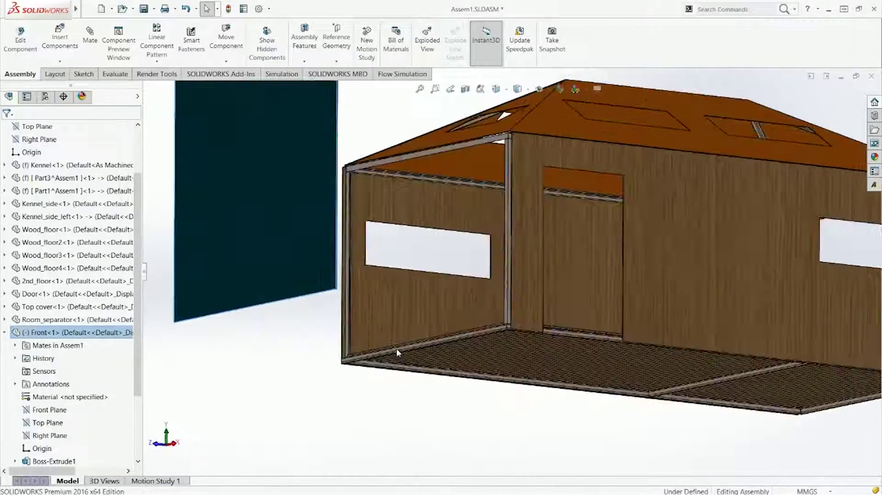
mouse_move(371, 325)
middle_mouse_down()
mouse_move(301, 327)
mouse_move(227, 351)
mouse_move(437, 336)
middle_mouse_up()
left_click(217, 343)
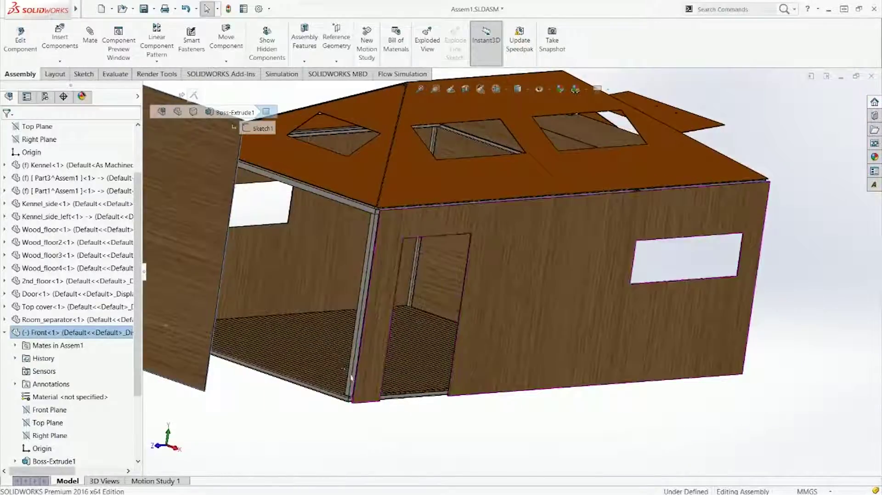
scroll(437, 337, "down", 8)
left_click(404, 317)
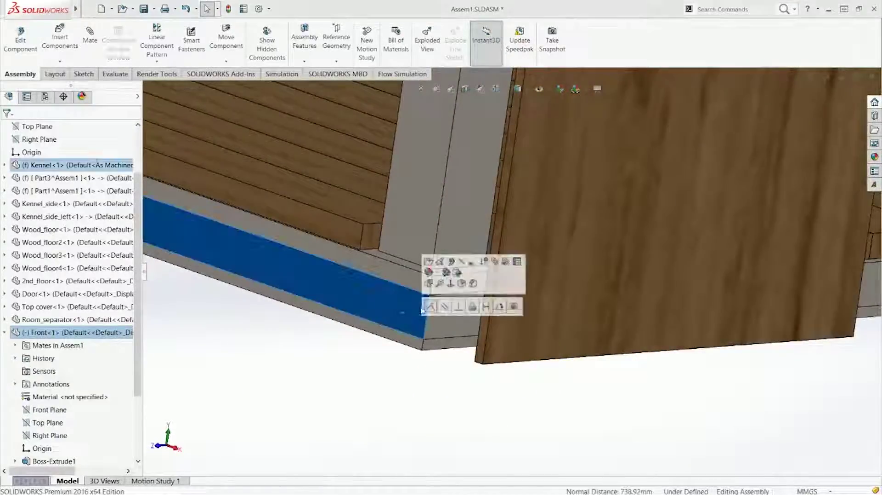
left_click(434, 306)
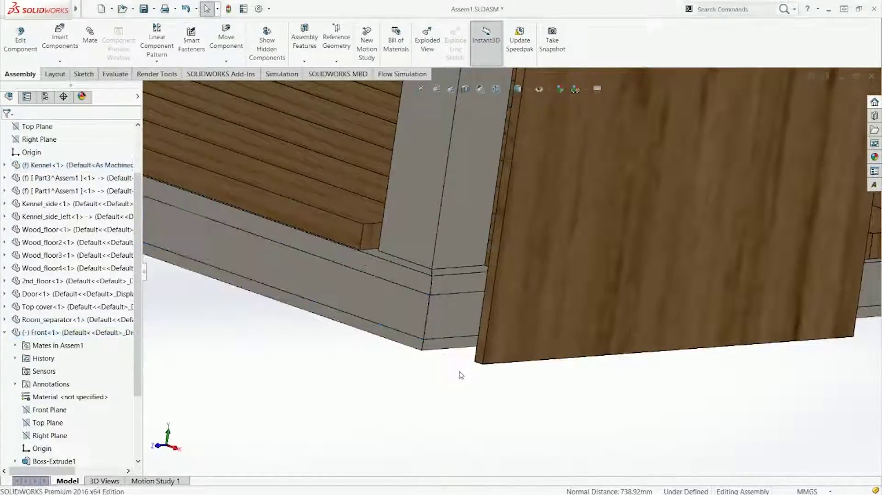
- Mate the bottom edge face of the Front panel coincident with the underside of the kennel's front frame beam
key("ctrl+1")
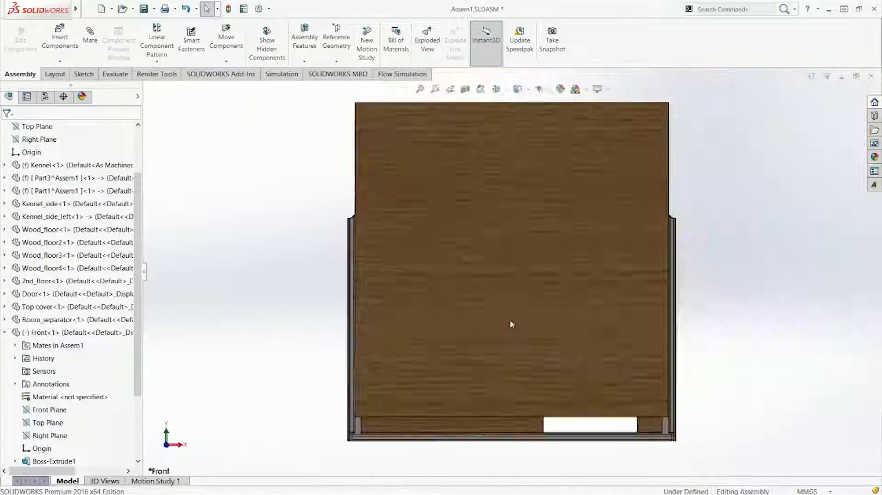
left_click(517, 323)
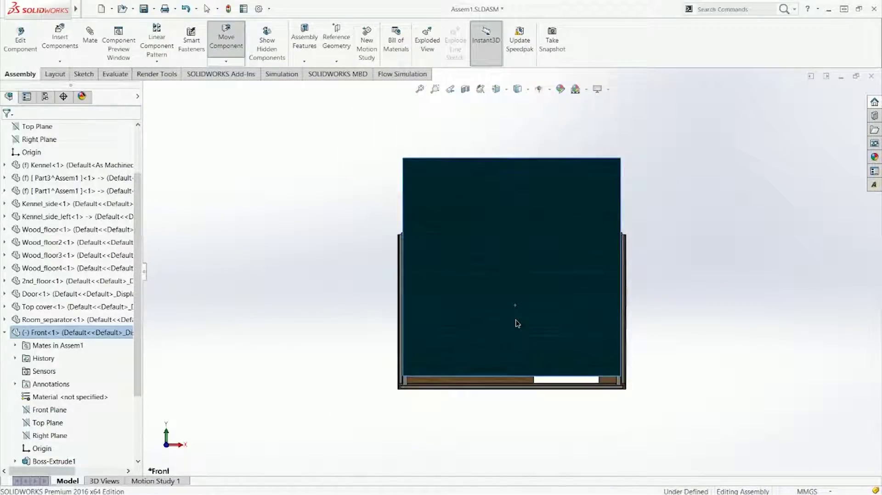
middle_click_drag(517, 330, 512, 309)
scroll(506, 301, "down", 10)
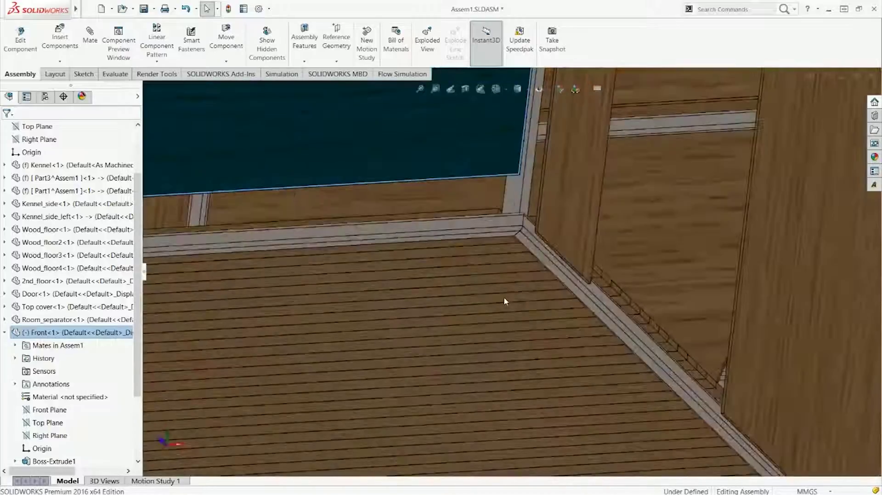
middle_click_drag(565, 213, 498, 379)
left_click(524, 399)
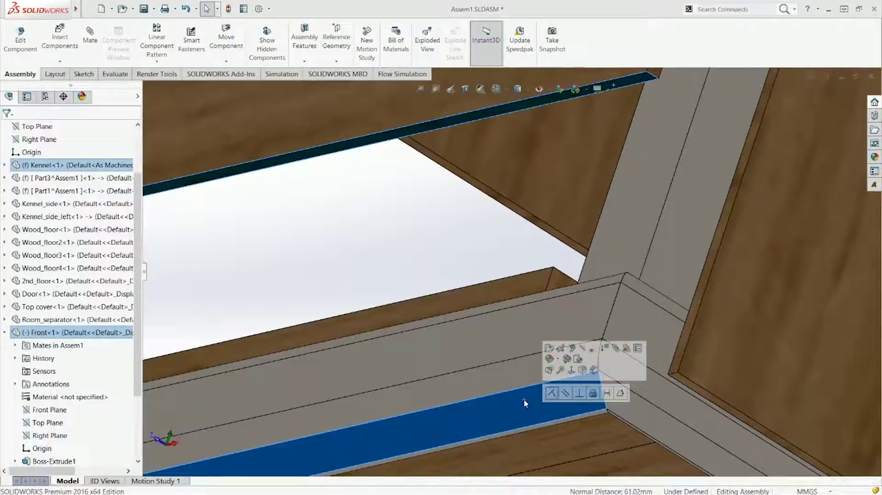
key("ctrl+1")
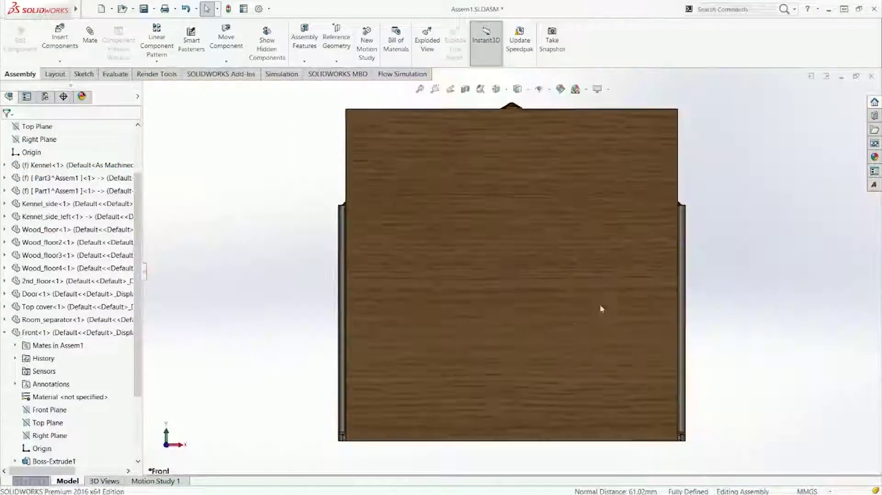
- Check the distance between the kennel frame's front face and the front edge face of the Kennel_side panel
scroll(642, 303, "down", 1)
middle_click_drag(642, 303, 558, 317)
scroll(387, 276, "down", 5)
middle_click_drag(571, 262, 540, 278)
scroll(540, 277, "down", 3)
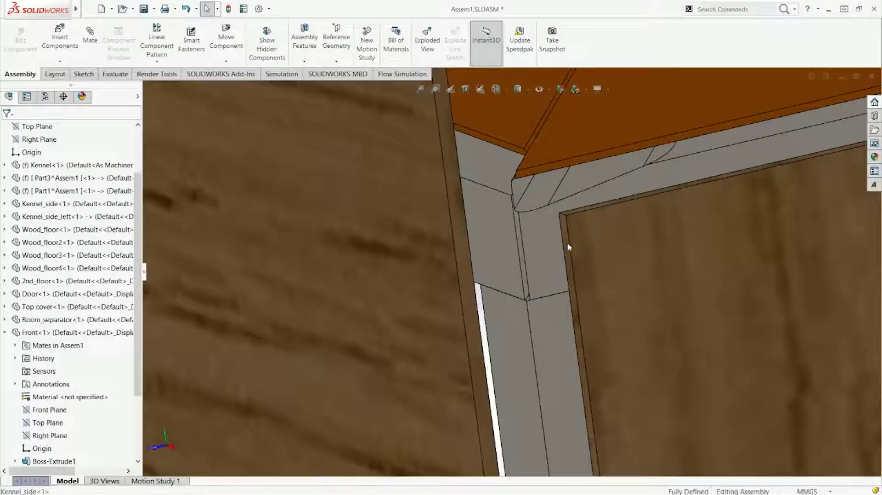
left_click(497, 249)
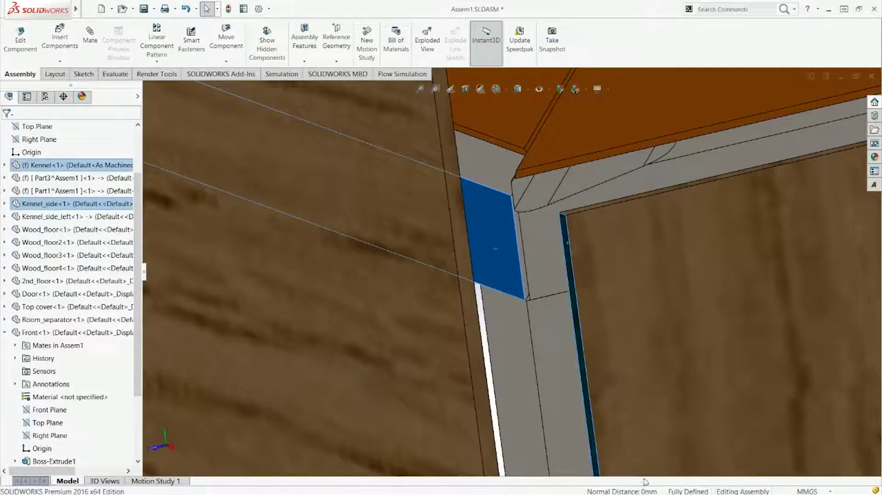
- Measure the distance between the outer faces of the Kennel_side and Kennel_side_left panels
left_click(630, 362)
middle_click_drag(630, 363, 504, 304)
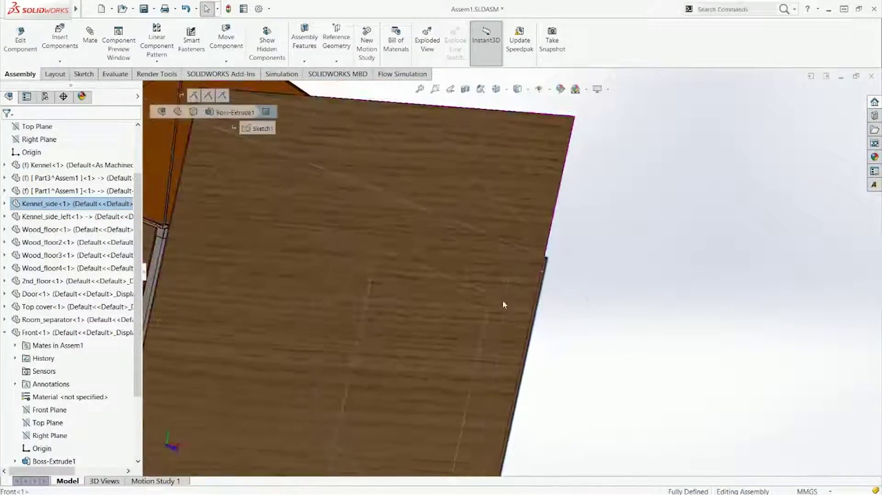
scroll(286, 261, "up", 5)
left_click(323, 264)
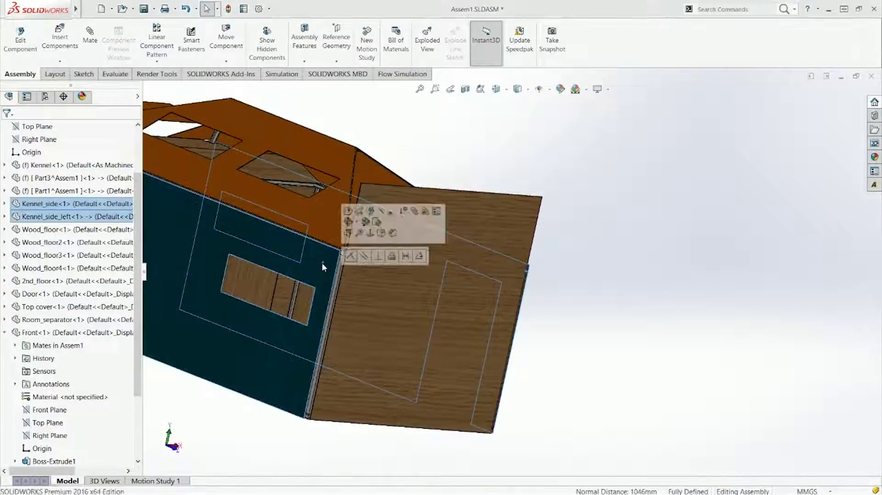
left_click(585, 392)
- Change the Front panel's width to match the distance between the outer faces of the two side panels
key("ctrl+1")
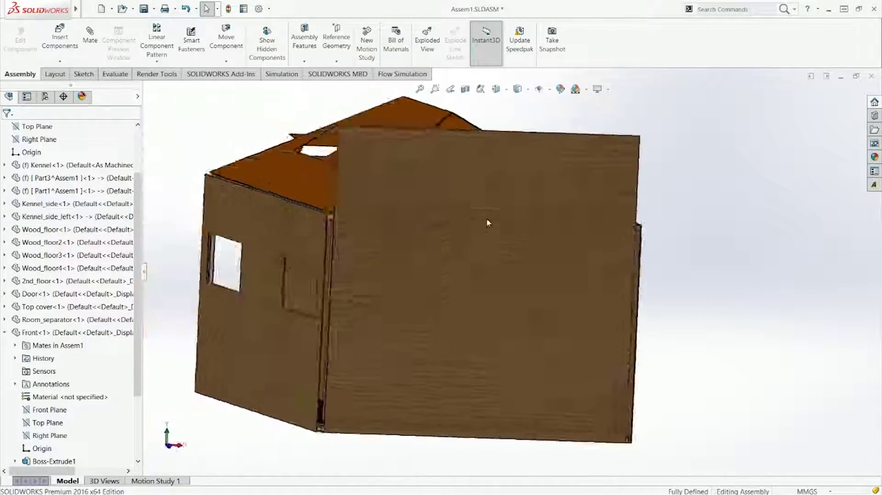
left_click(568, 157)
scroll(568, 157, "up", 3)
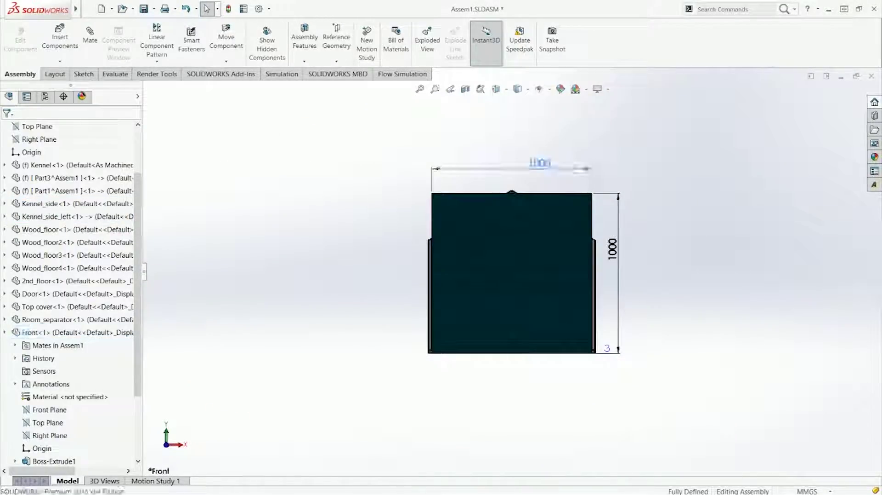
double_click(542, 164)
key("Return")
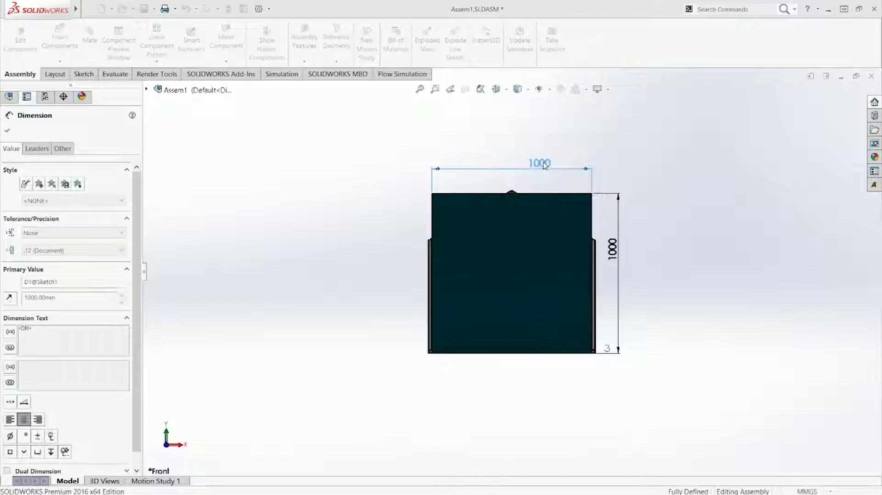
left_click(658, 247)
- Measure the length of the Kennel_side panel's vertical front edge
key("ctrl+7")
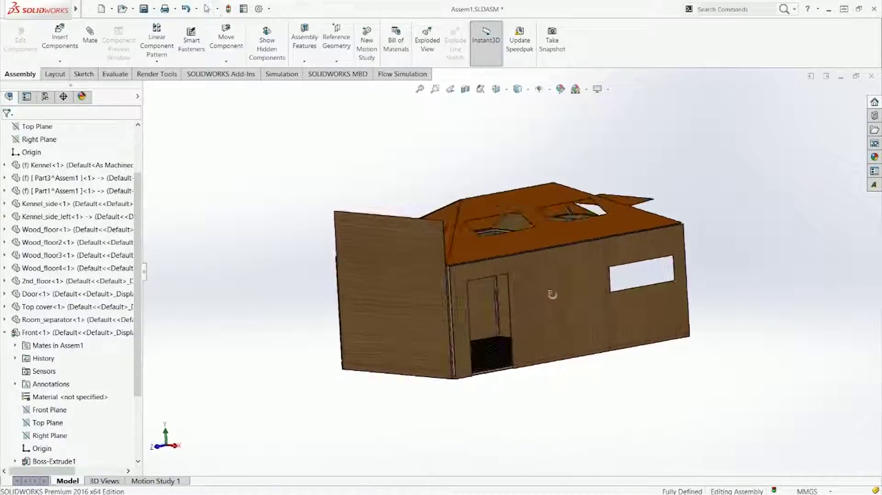
scroll(276, 280, "down", 8)
scroll(233, 278, "down", 2)
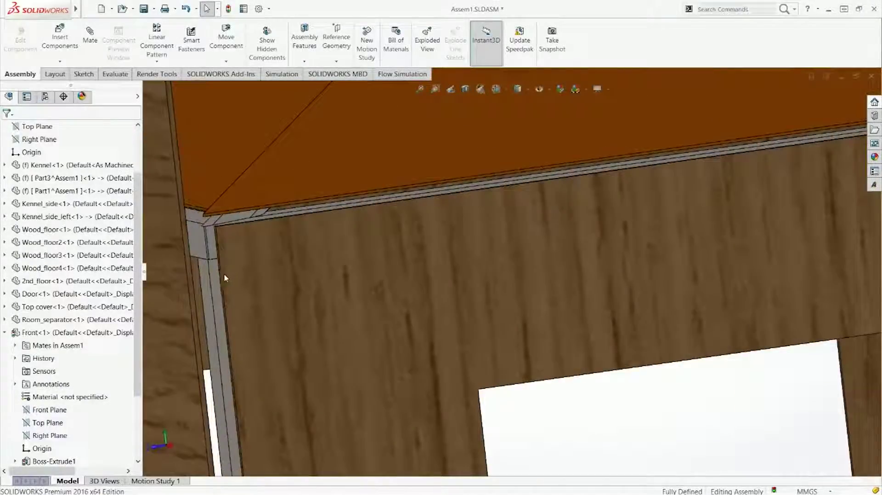
left_click(224, 277)
key("Right")
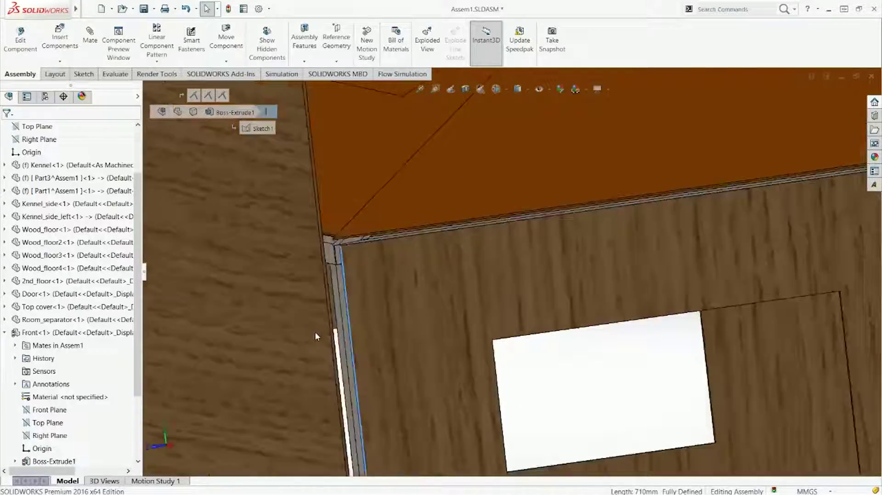
- Set the Front panel's height to 710 mm and rebuild the assembly
scroll(315, 331, "up", 5)
scroll(357, 331, "down", 2)
left_click(392, 192)
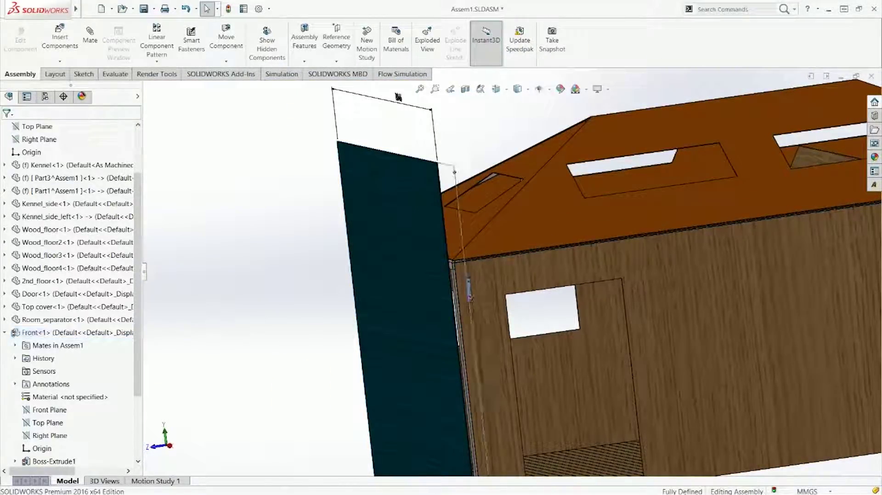
double_click(468, 294)
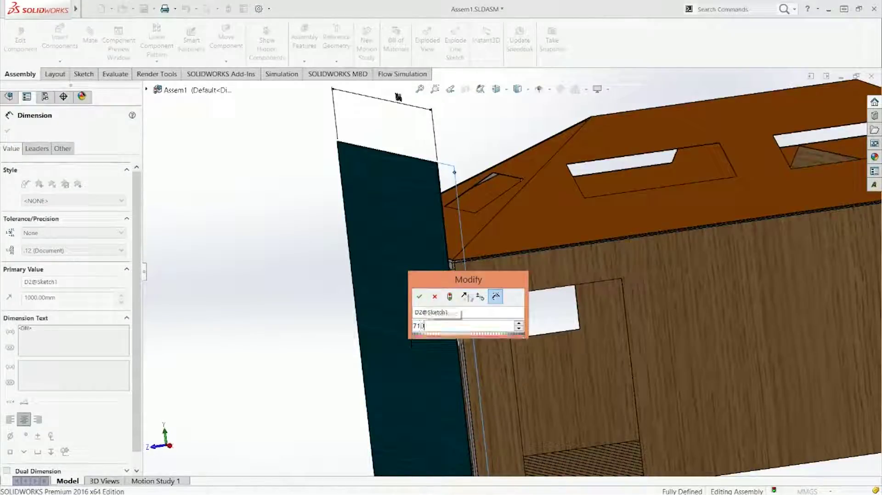
key("Escape")
key("Escape")
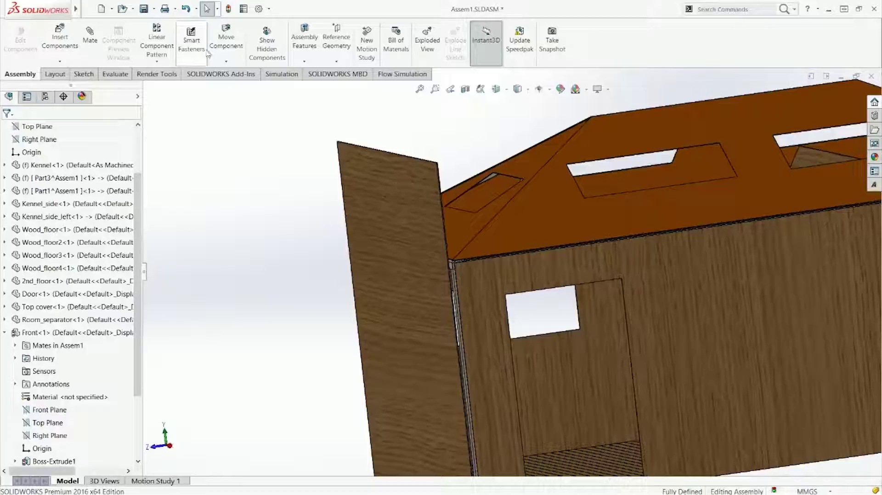
left_click(229, 10)
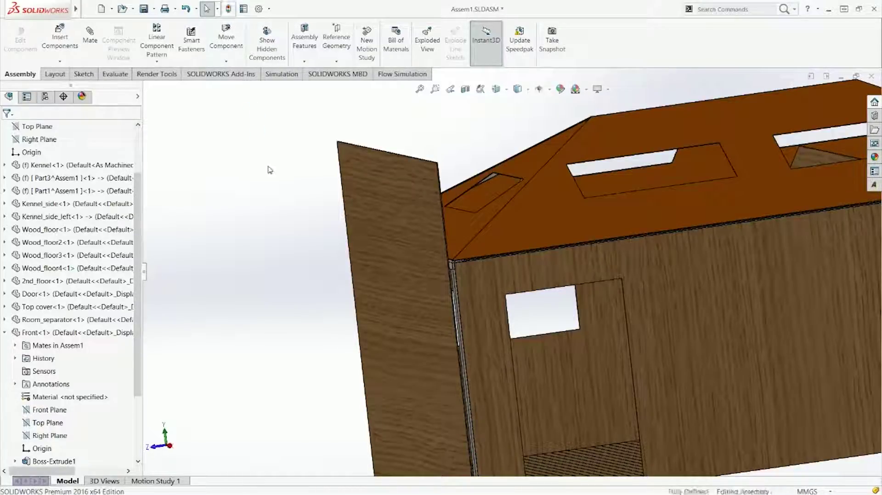
- Examine how the resized Front panel meets the side panels, frame and roof at its upper and lower corners
middle_click_drag(344, 247, 523, 302)
scroll(445, 286, "down", 1)
scroll(535, 287, "up", 2)
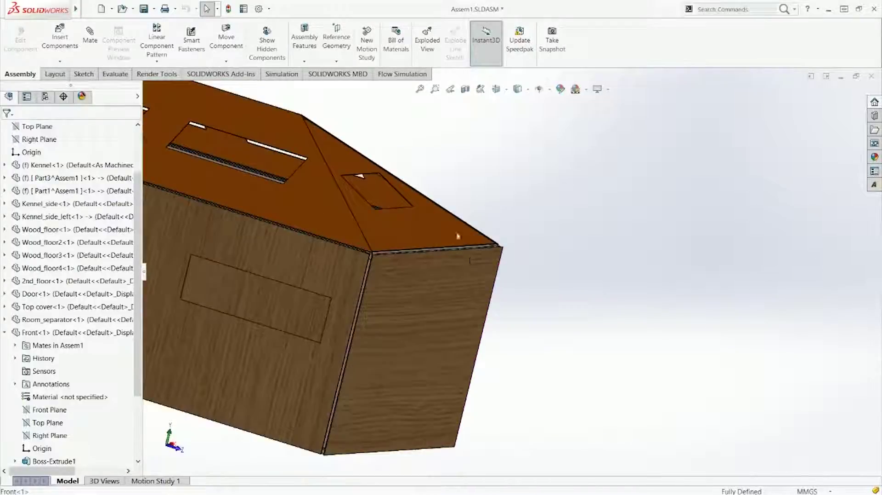
scroll(460, 234, "down", 10)
scroll(271, 373, "up", 3)
scroll(276, 369, "down", 3)
middle_click_drag(329, 337, 378, 340)
left_click(379, 339)
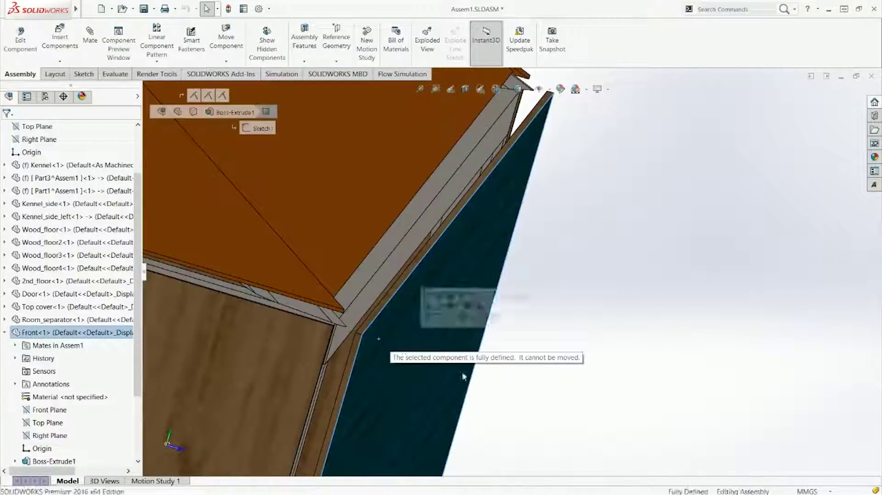
left_click(490, 399)
middle_click_drag(490, 399, 466, 412)
scroll(465, 392, "down", 6)
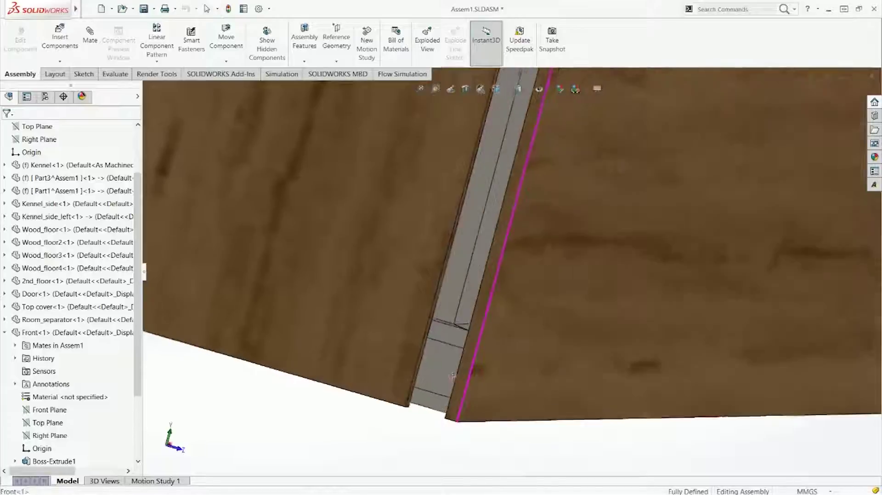
middle_click_drag(450, 375, 473, 409)
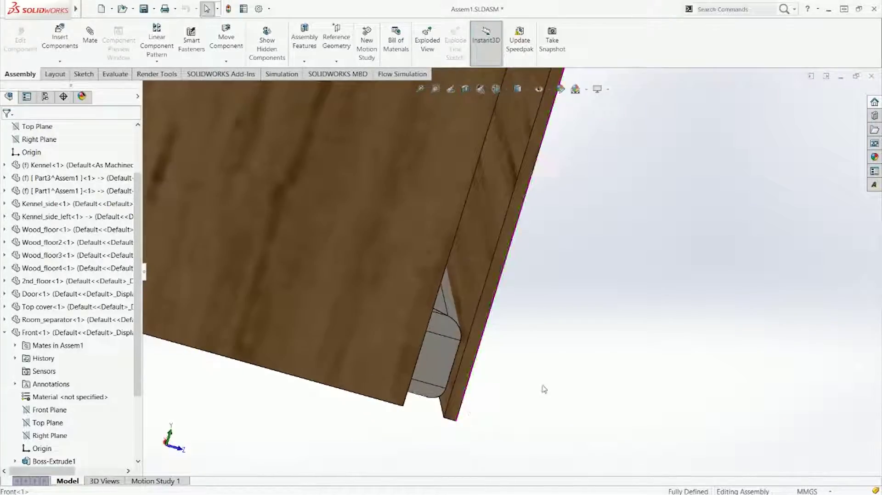
scroll(542, 385, "up", 10)
scroll(683, 322, "down", 7)
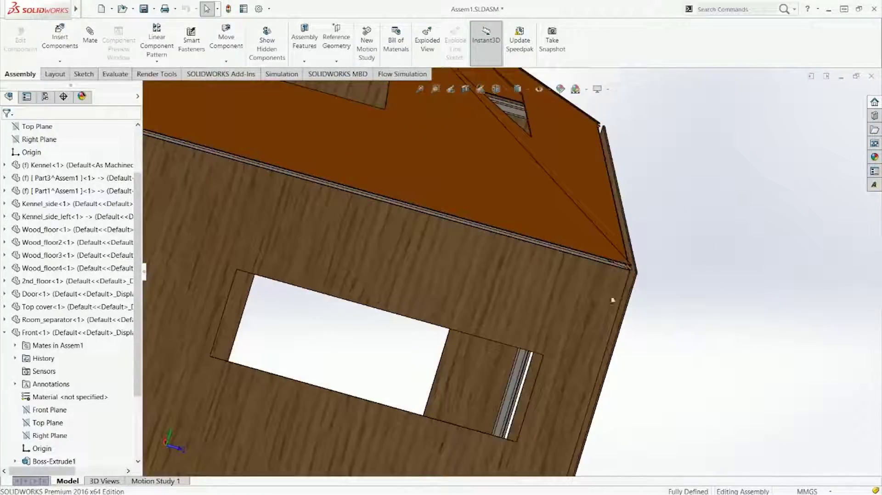
middle_click_drag(612, 282, 565, 280)
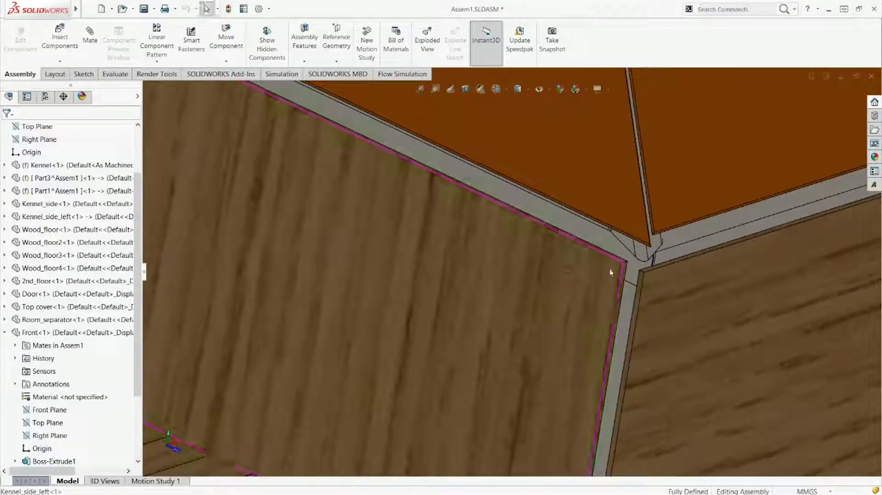
- Examine how the Front panel meets the side panel, frame and roof along the kennel's front corner
middle_click_drag(611, 269, 610, 229)
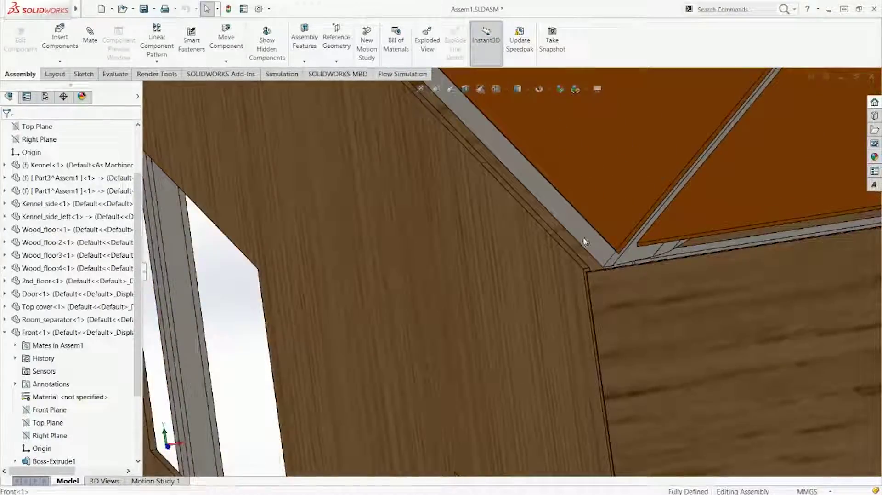
scroll(583, 244, "up", 2)
scroll(575, 262, "down", 3)
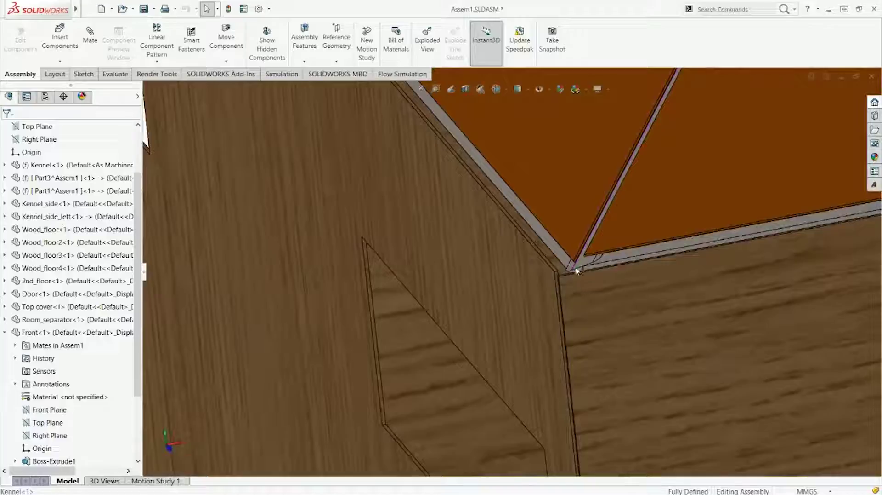
scroll(577, 270, "down", 5)
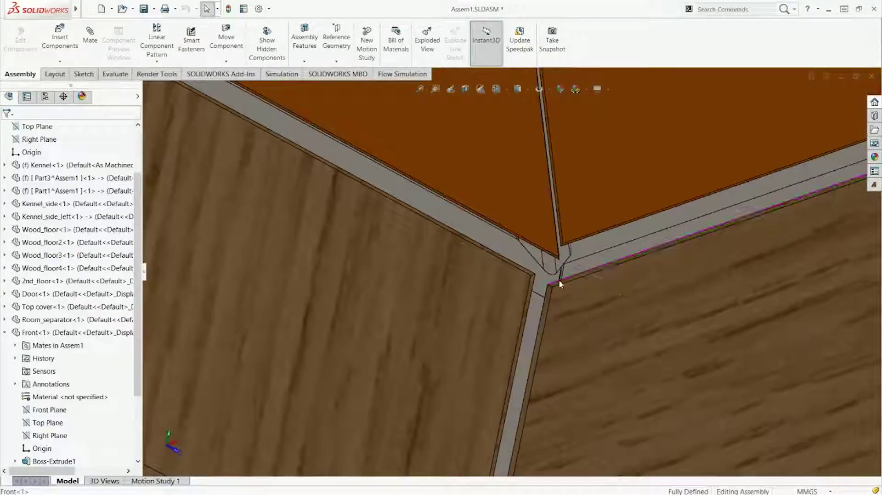
scroll(564, 287, "up", 5)
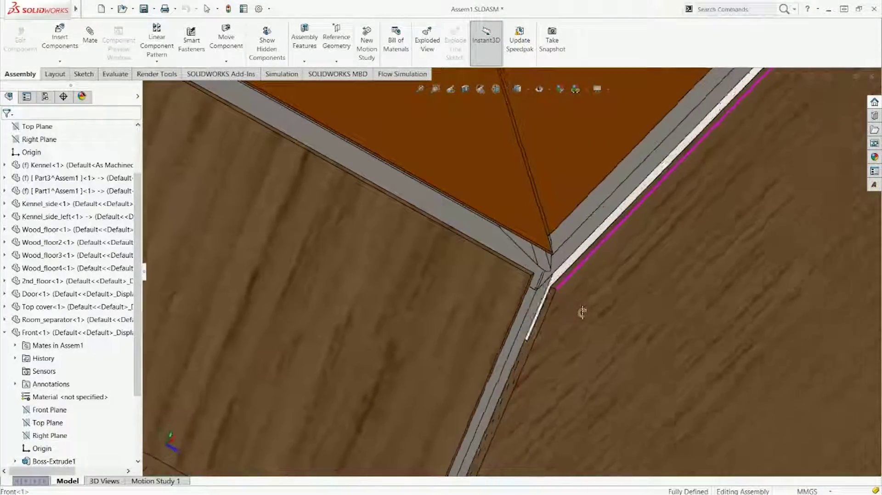
scroll(549, 296, "down", 8)
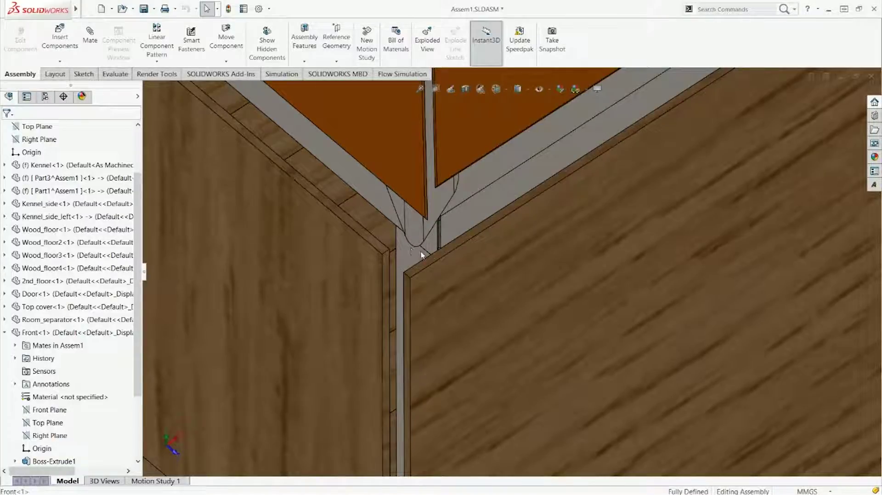
scroll(455, 251, "up", 8)
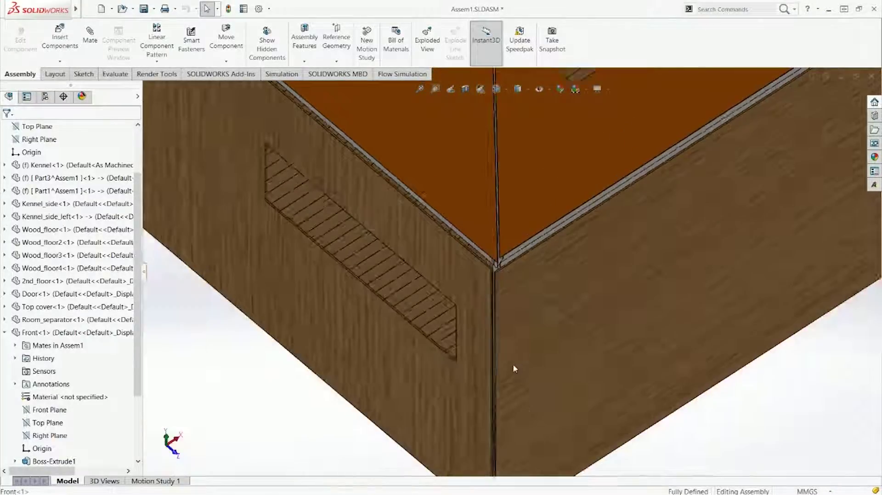
scroll(515, 377, "up", 5)
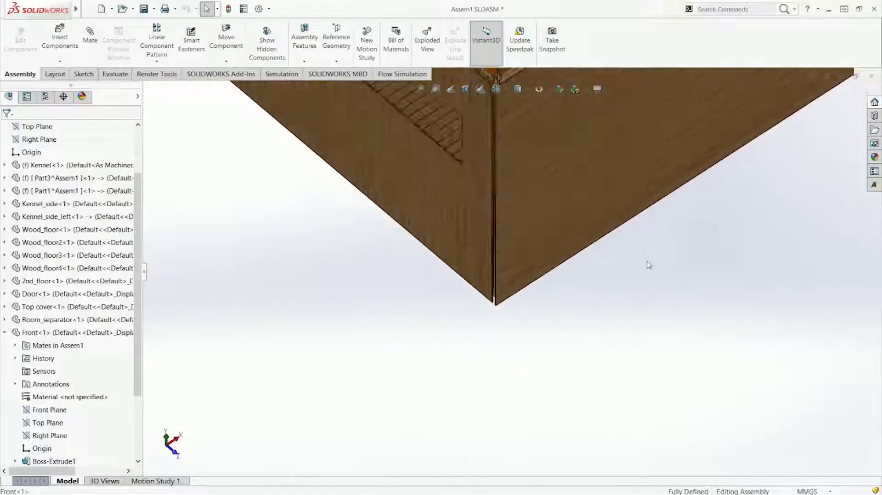
- Copy the Front panel and paste a second instance of it into the assembly beside the kennel
key("ctrl+1")
middle_click_drag(672, 238, 668, 400)
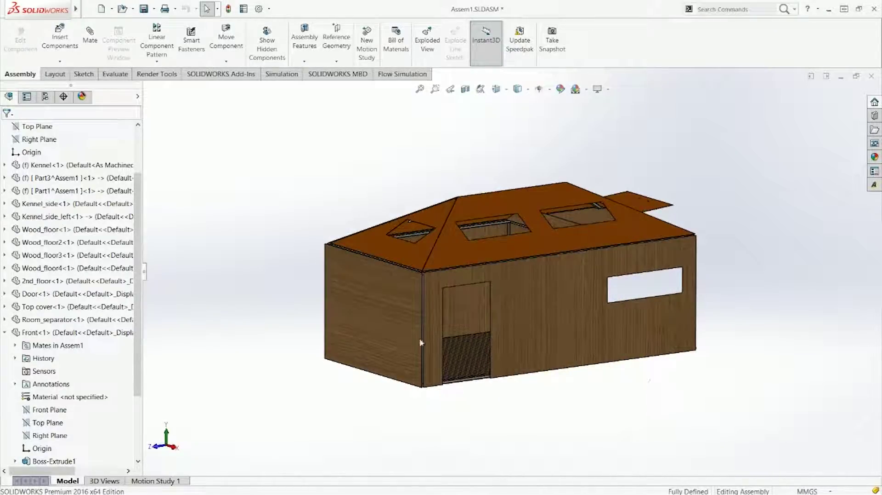
left_click(4, 332)
left_click(119, 371)
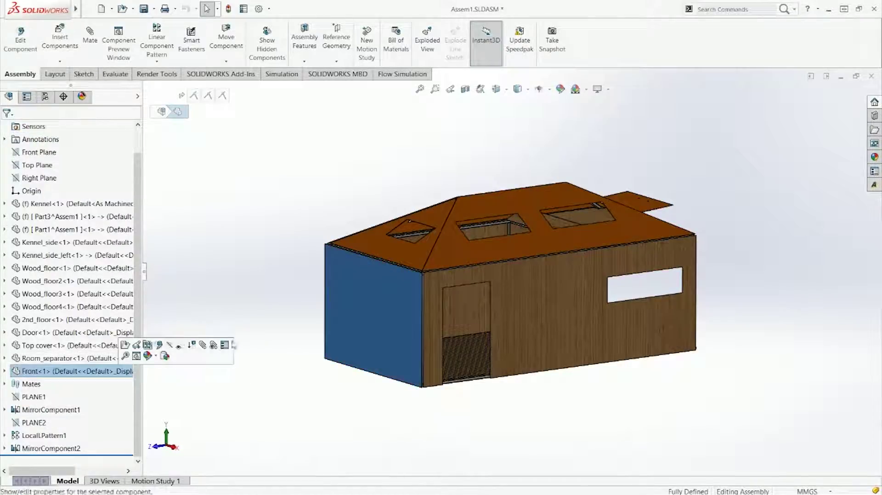
left_click(258, 261)
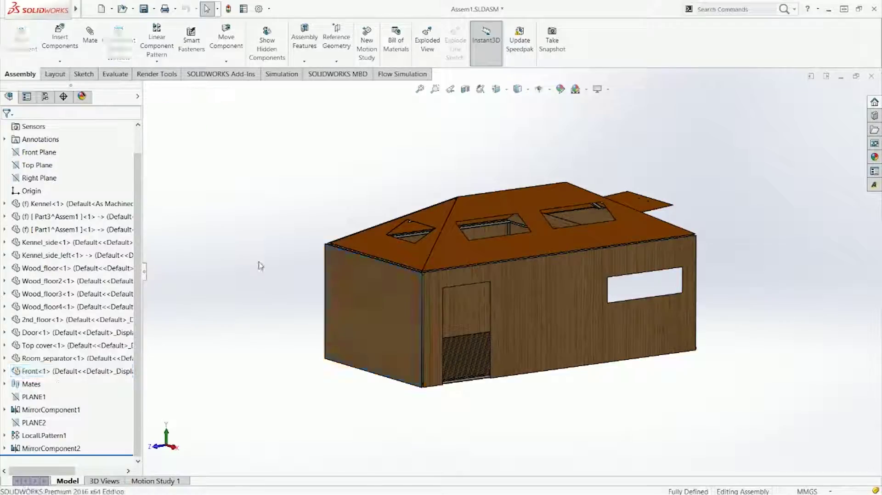
key("ctrl+v")
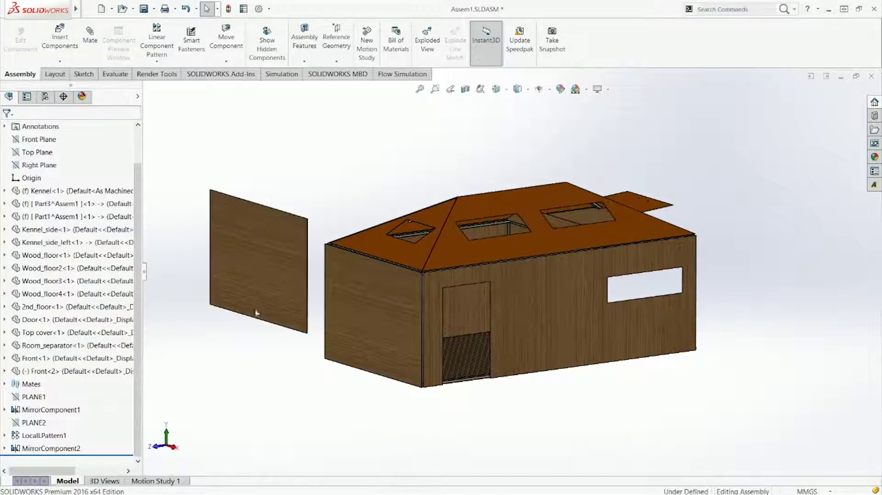
- Mate the copied Front panel's large face coincident with the outer face of the frame's lower beam at the kennel's open end
left_click(271, 274)
left_click(309, 396)
left_click(287, 302)
middle_click_drag(367, 414, 292, 402)
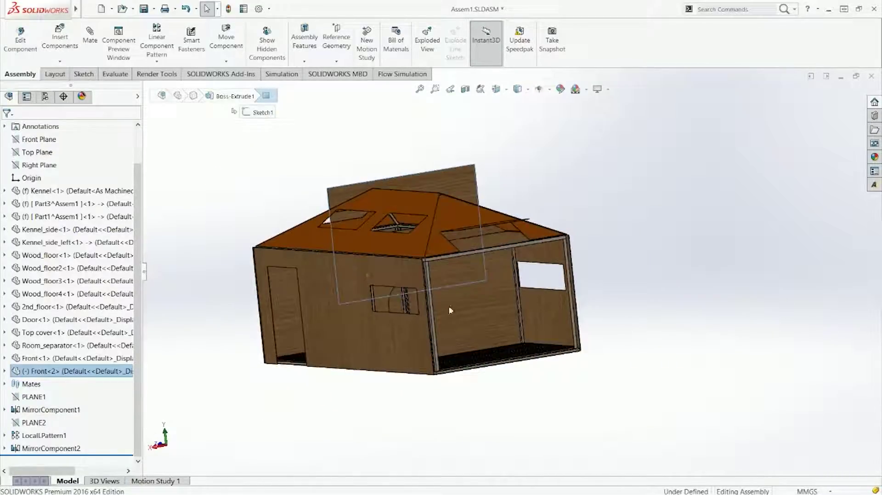
scroll(450, 266, "down", 5)
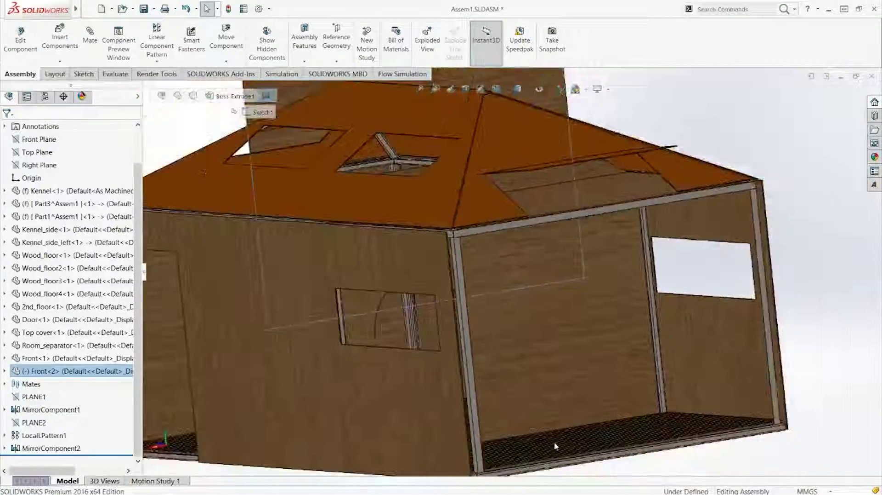
scroll(555, 442, "down", 6)
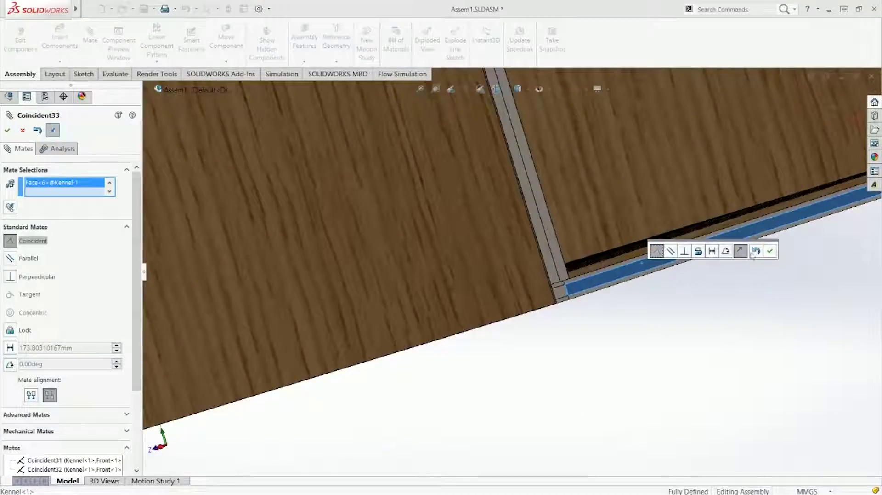
left_click(770, 251)
- Mate the copied Front panel coincident with the underside of the lower frame beam at the open end and finish mating
scroll(735, 250, "up", 8)
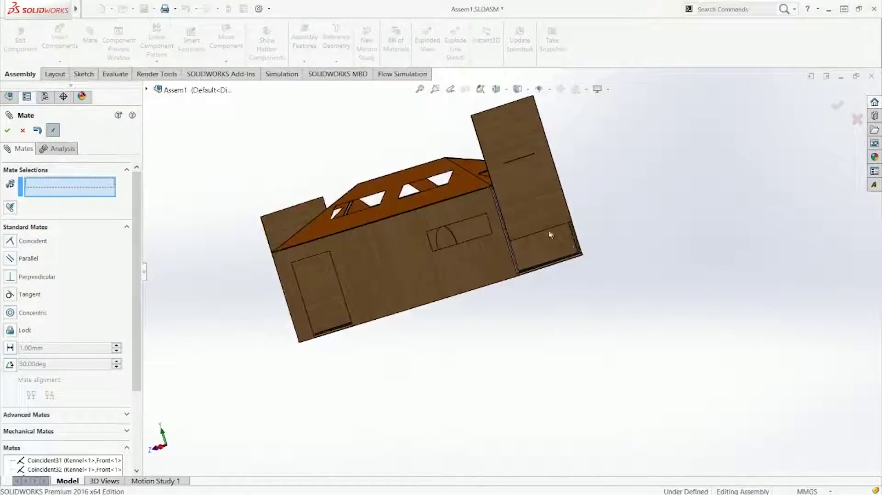
scroll(560, 234, "down", 5)
middle_click_drag(702, 254, 570, 353)
left_click(615, 269)
scroll(552, 361, "up", 5)
scroll(528, 305, "down", 10)
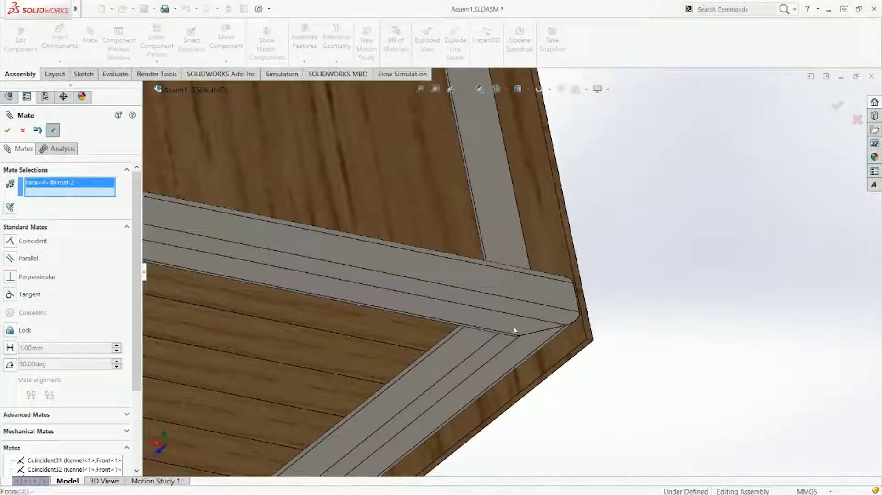
left_click(515, 329)
left_click(663, 336)
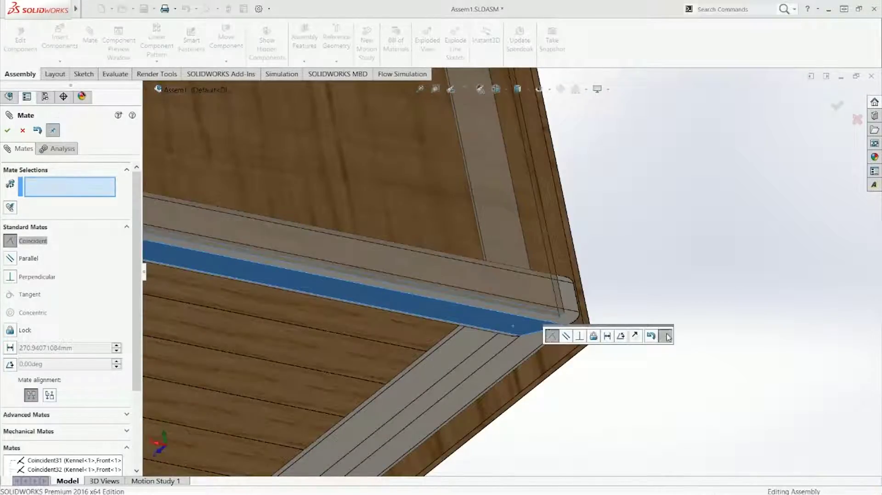
left_click(837, 107)
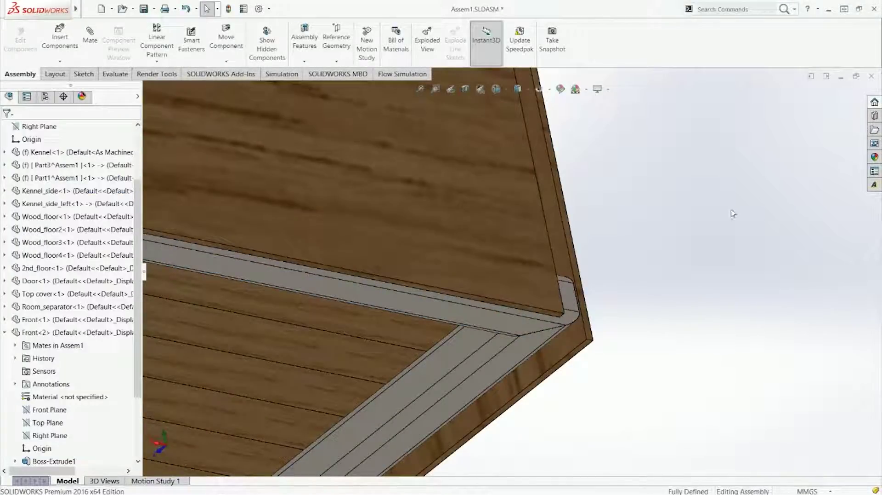
- Measure the distance between the outer faces of the two side panels
key("ctrl+7")
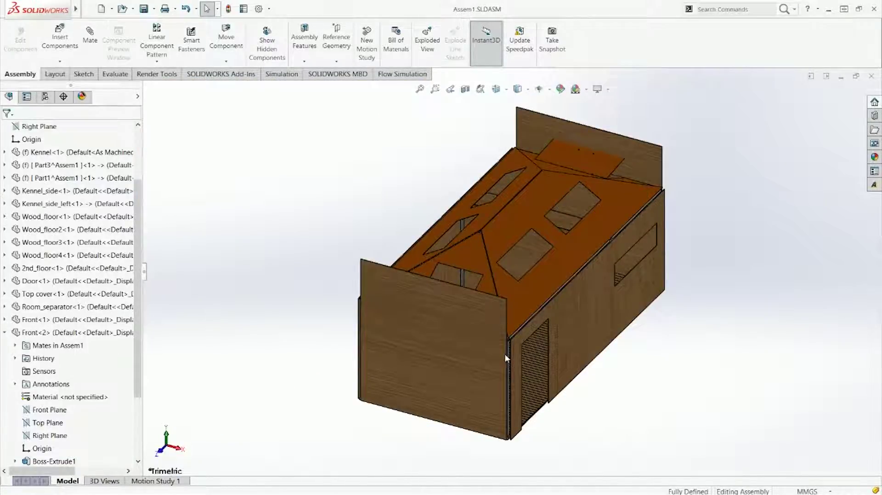
scroll(506, 358, "down", 10)
left_click(523, 253)
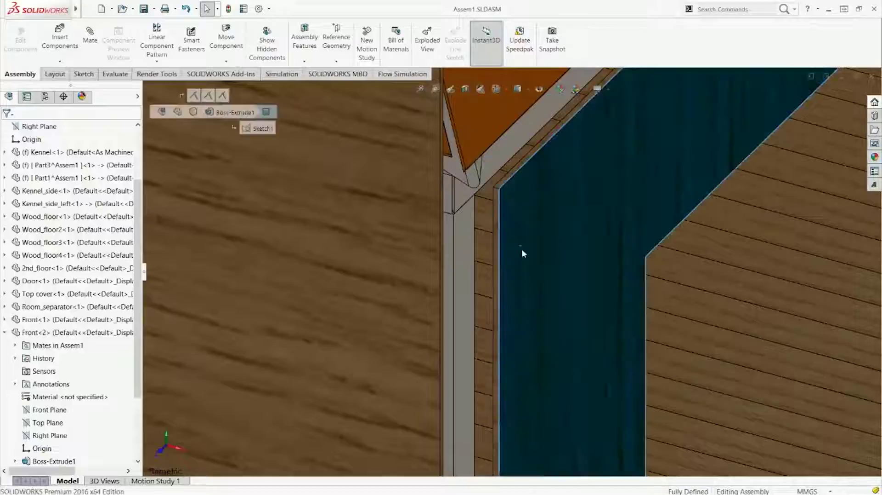
scroll(519, 258, "up", 10)
middle_click_drag(373, 306, 435, 306)
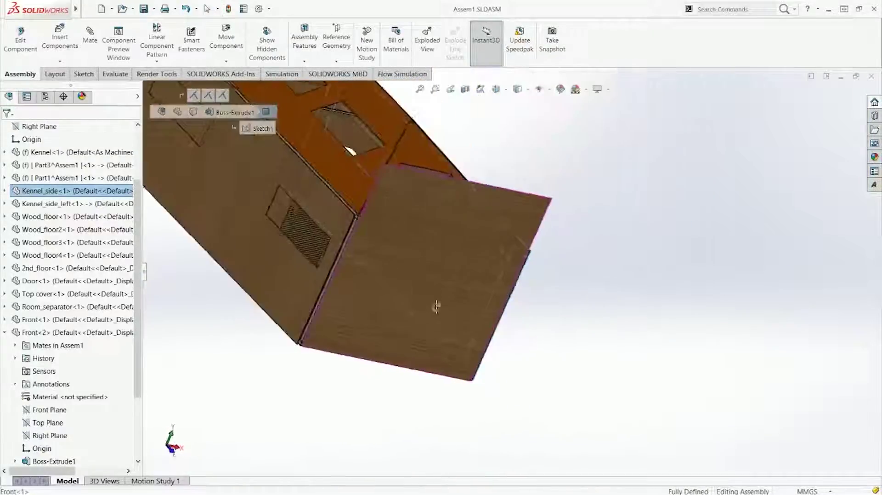
left_click(293, 280, "ctrl")
left_click(541, 349)
middle_click_drag(541, 349, 481, 336)
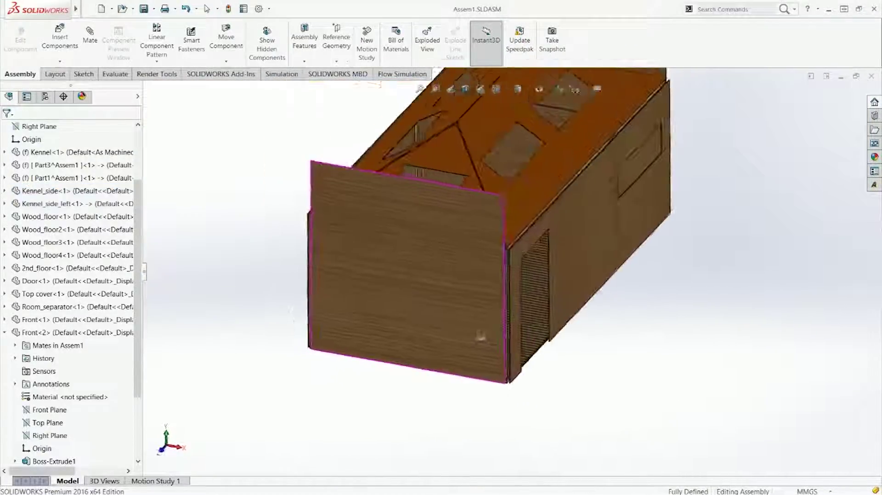
- Measure the length of the Kennel_side panel's vertical front edge
scroll(508, 276, "down", 5)
left_click(519, 276)
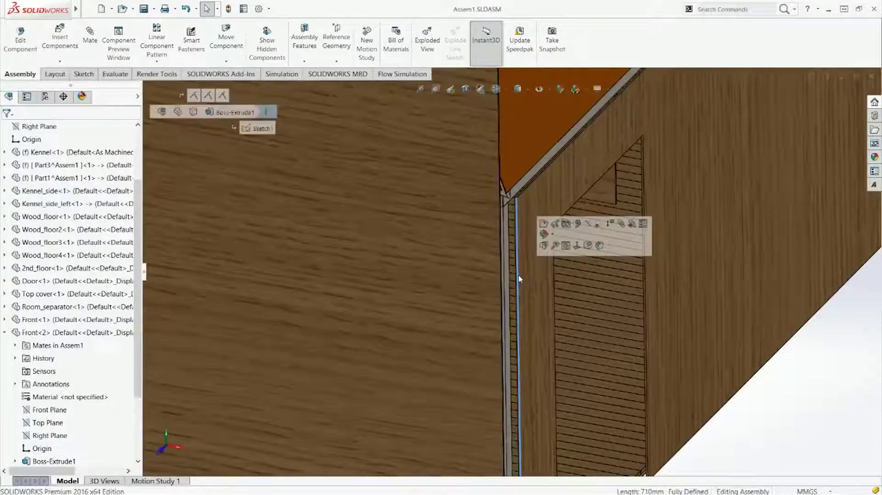
left_click(415, 296)
scroll(414, 297, "up", 5)
- Set the Front panel's width dimension to 1046 mm
double_click(498, 264)
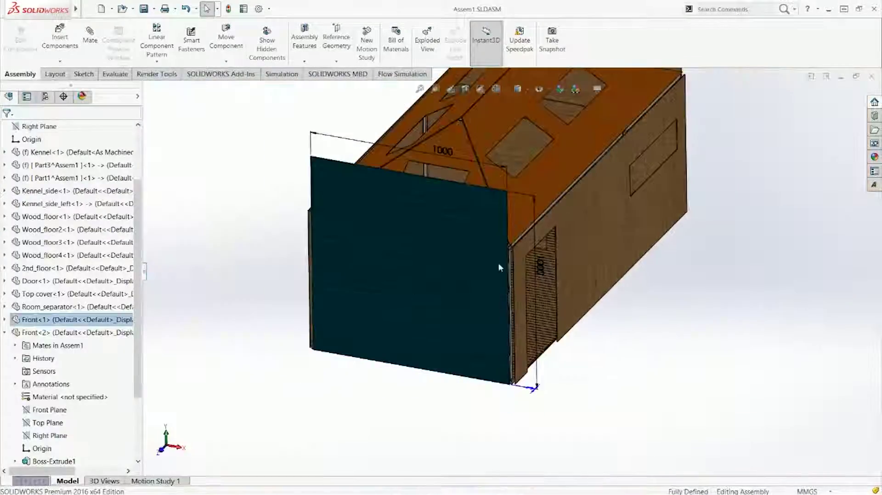
double_click(447, 150)
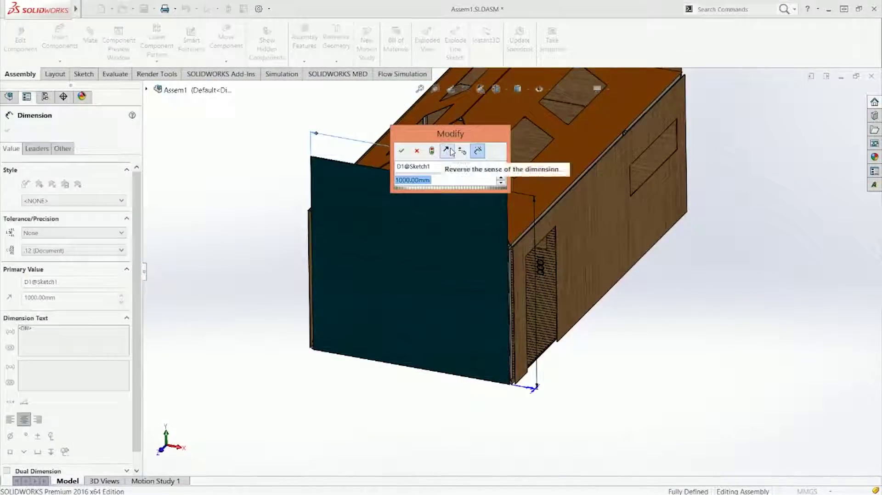
type("1046")
key("Return")
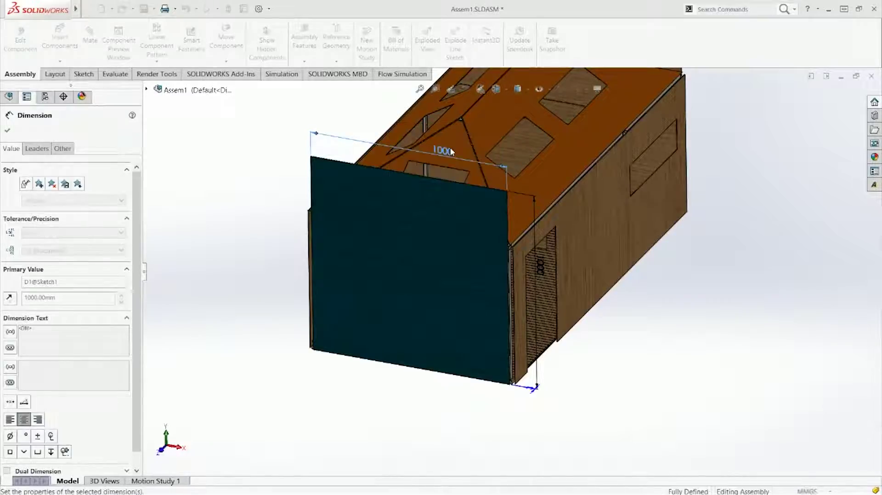
- Set the Front panel's height dimension to 710 mm and rebuild the assembly
double_click(541, 270)
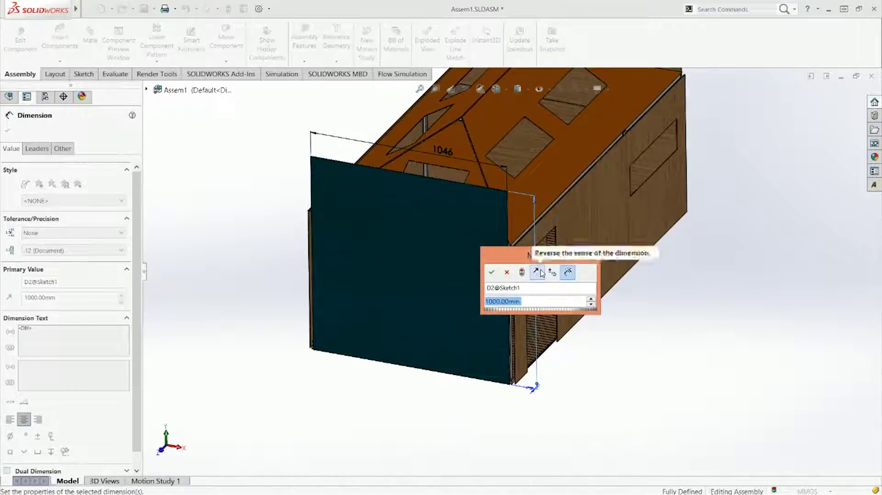
type("710")
key("Return")
left_click(231, 229)
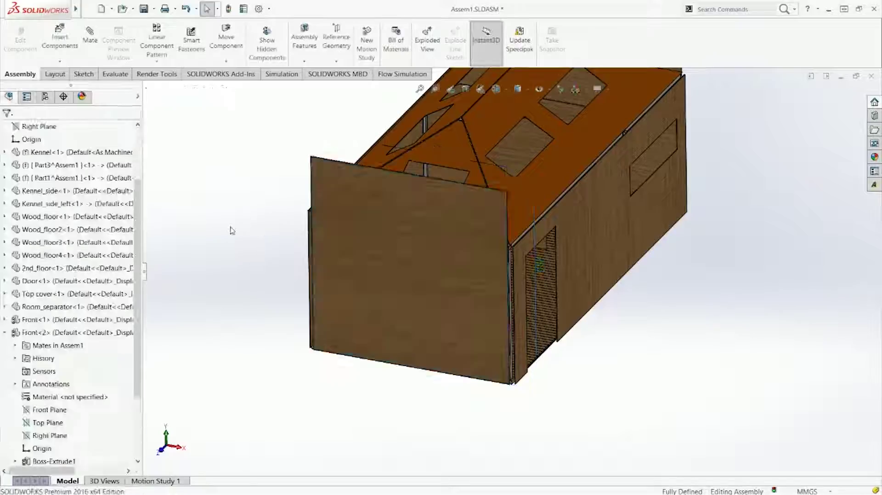
left_click(229, 9)
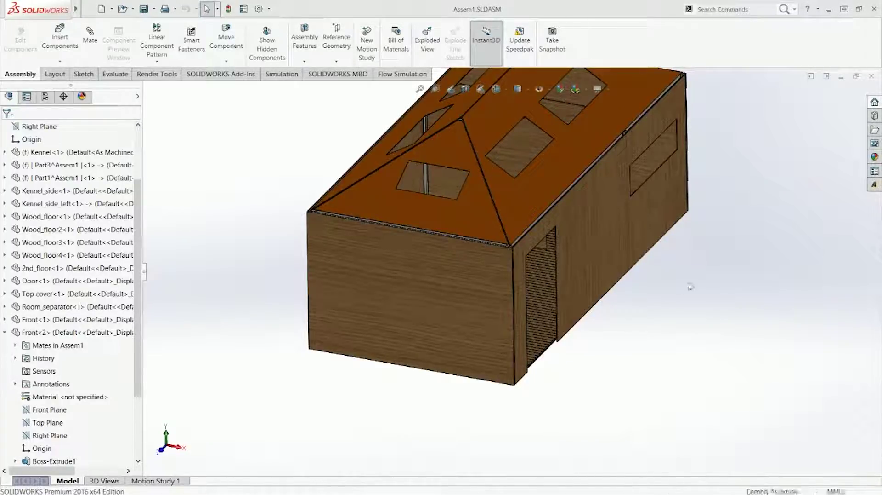
- Examine the kennel with both end panels fitted, including the upper corner where the copied Front panel meets Kennel_side_left
right_click_drag(648, 308, 771, 203)
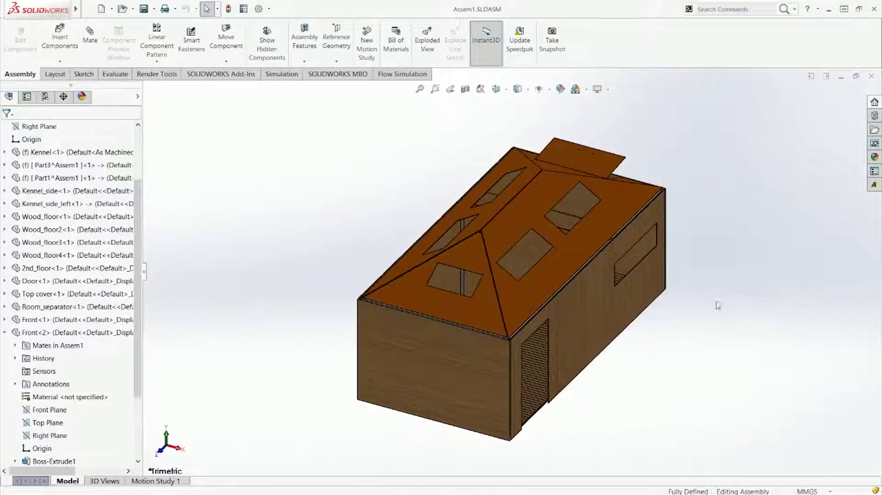
middle_click_drag(711, 311, 588, 291)
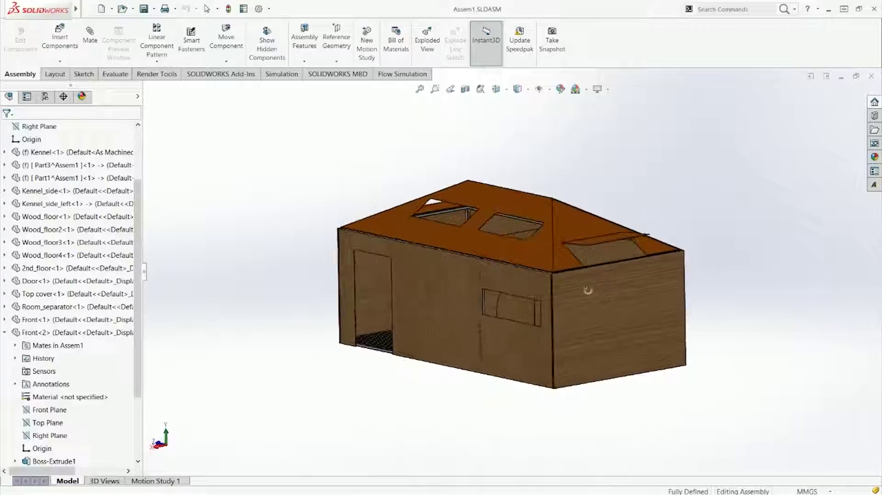
scroll(463, 313, "down", 2)
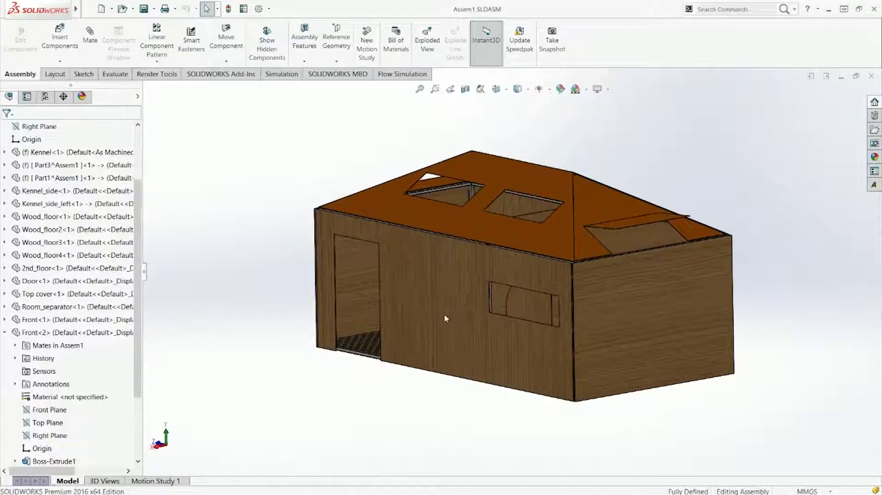
middle_click_drag(603, 279, 524, 294)
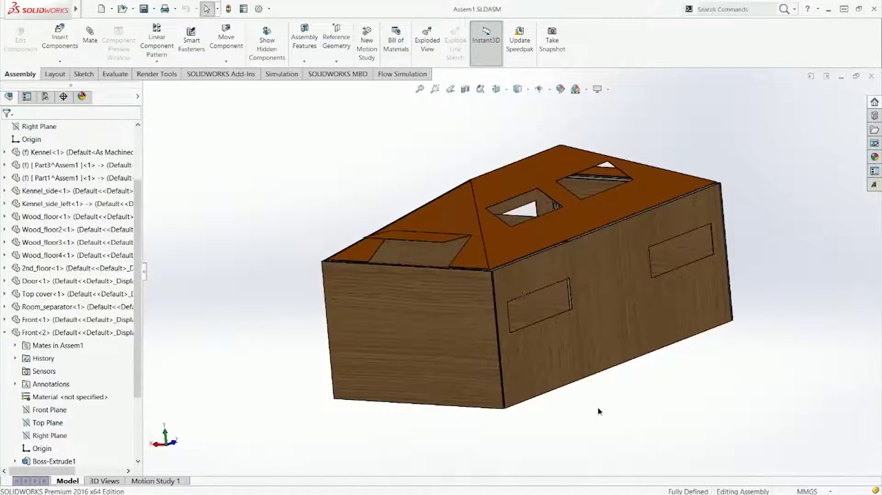
scroll(504, 291, "down", 8)
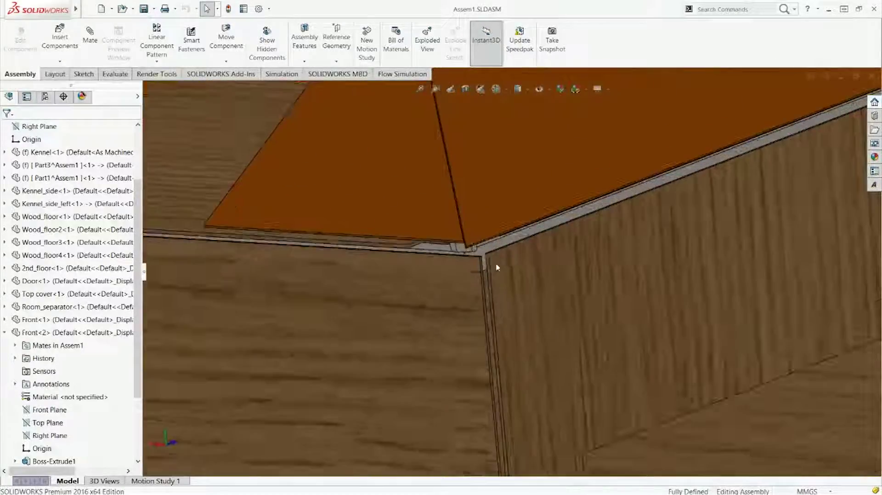
scroll(496, 273, "down", 6)
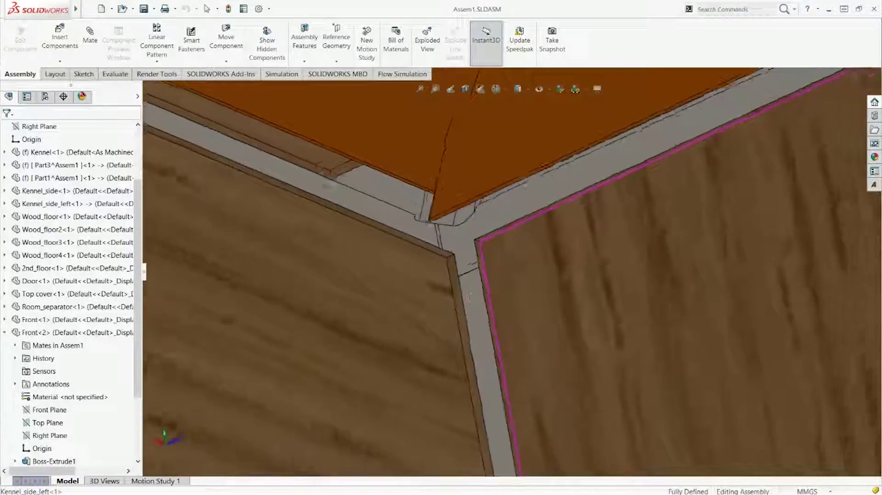
- Examine the upper corners where the Kennel_side_left panel meets the Front panels, checking the gaps along its vertical side faces
scroll(495, 274, "up", 2)
left_click(474, 255)
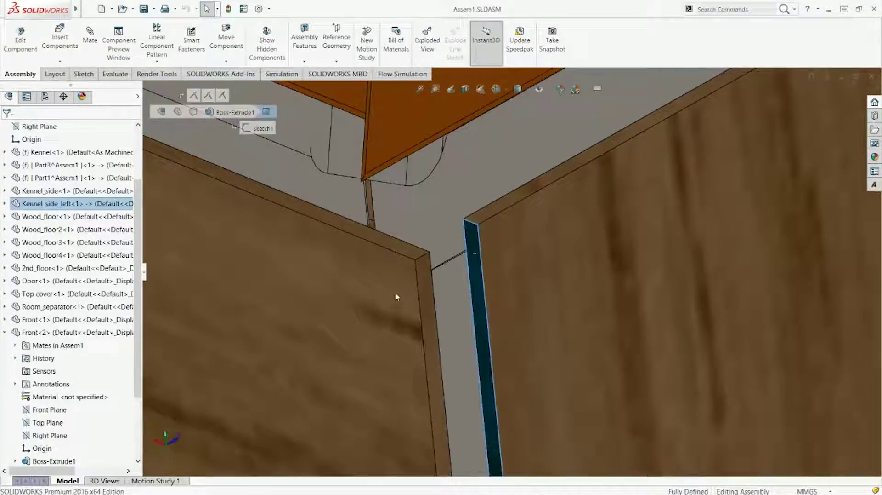
scroll(395, 313, "up", 3)
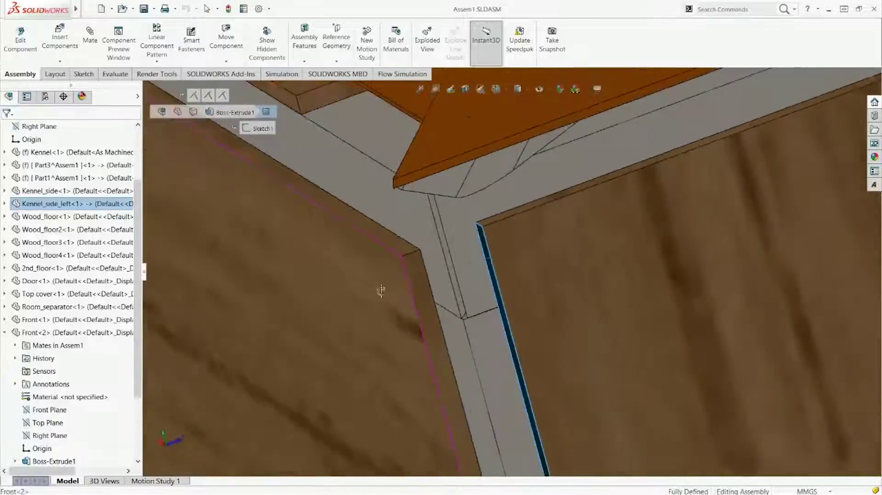
middle_click_drag(380, 289, 426, 275)
left_click(426, 279)
left_click(348, 331)
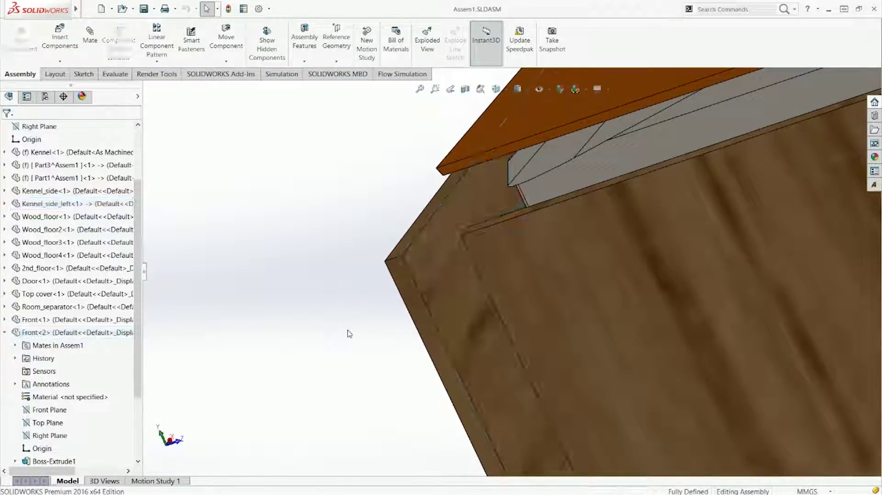
scroll(443, 311, "up", 8)
scroll(634, 272, "down", 10)
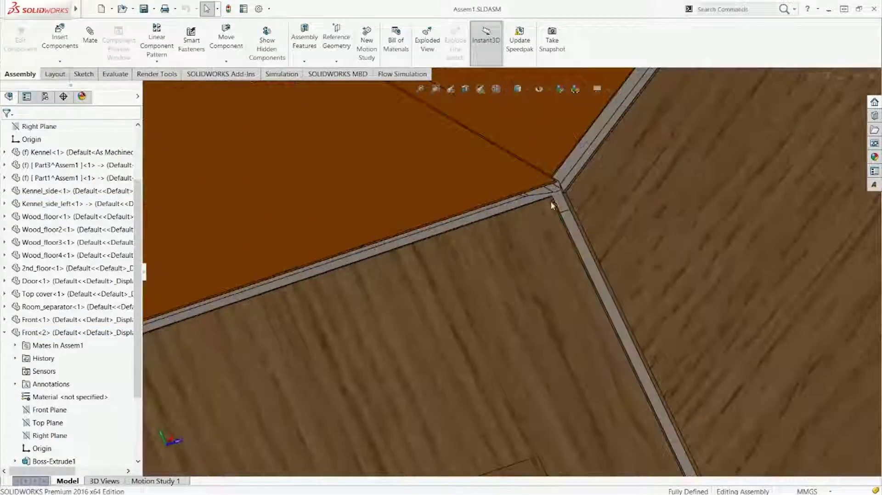
left_click(524, 244)
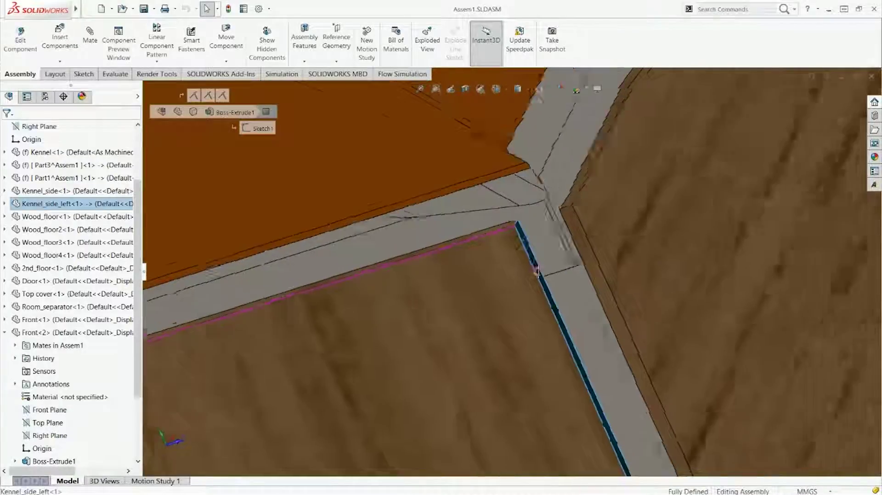
middle_click_drag(524, 244, 574, 249)
left_click(641, 294)
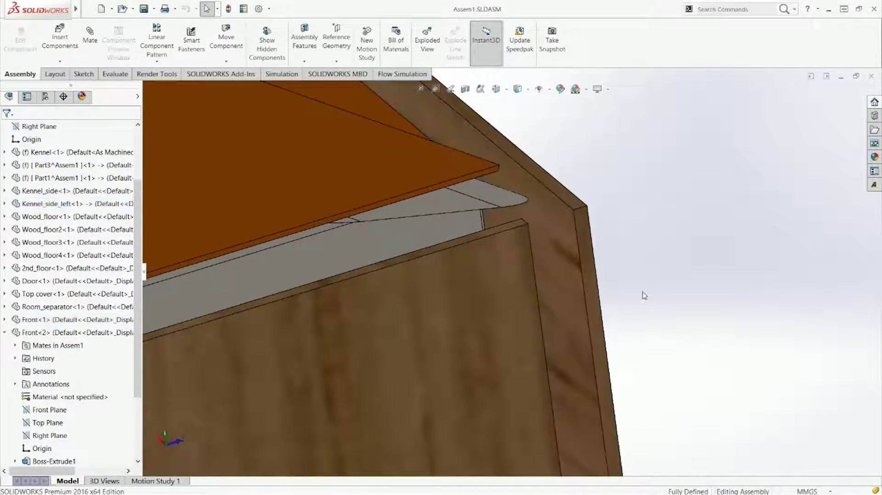
key("f")
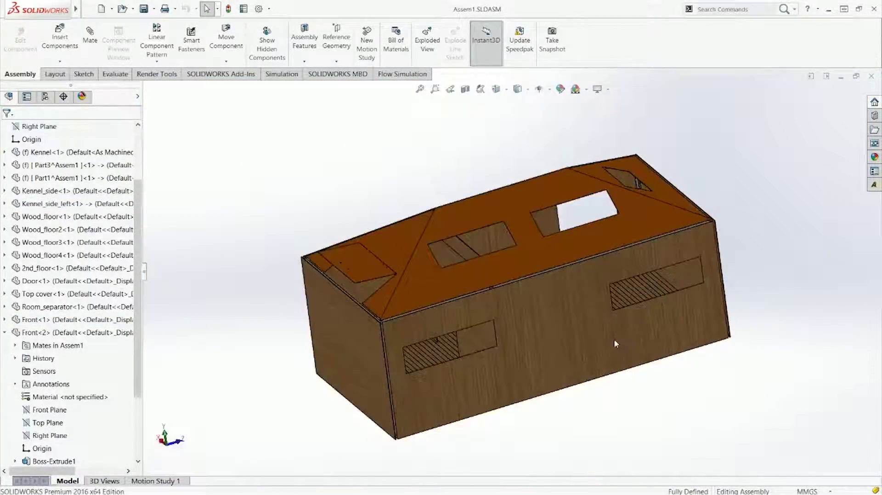
- Change the Kennel_side_left panel's length dimension so the panel reaches the Front panels, and rebuild the assembly
left_click(615, 340)
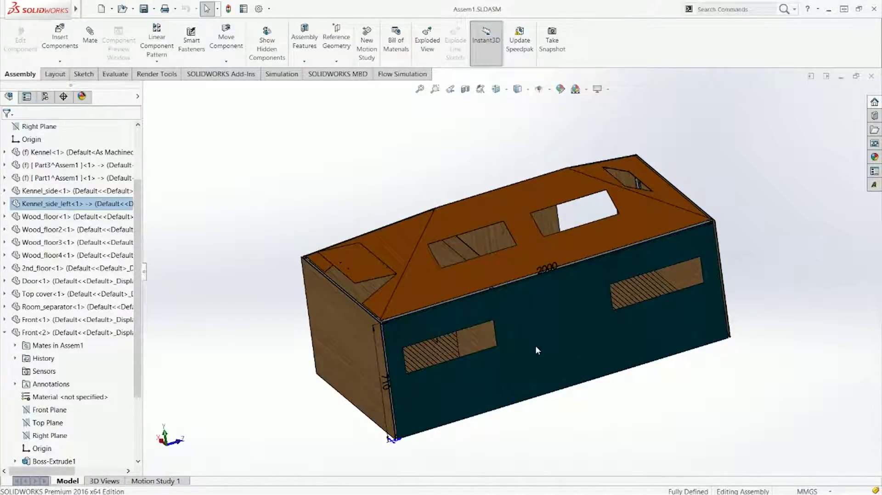
left_click(3, 204)
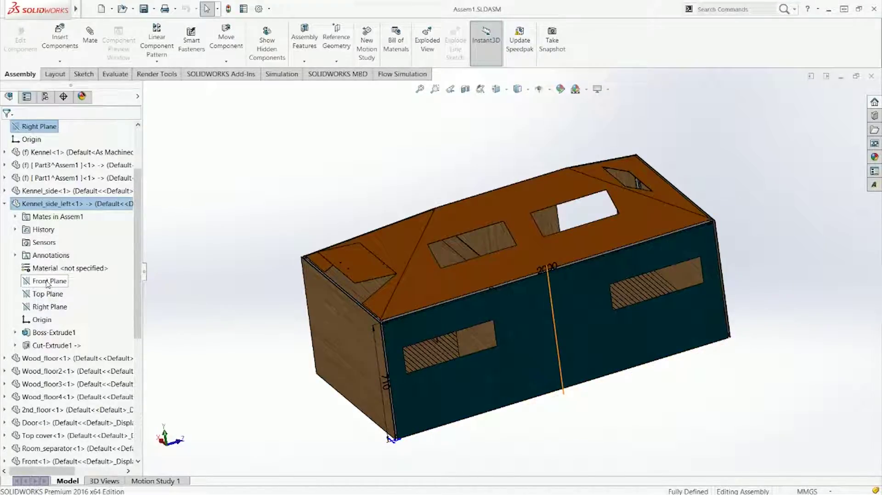
double_click(547, 269)
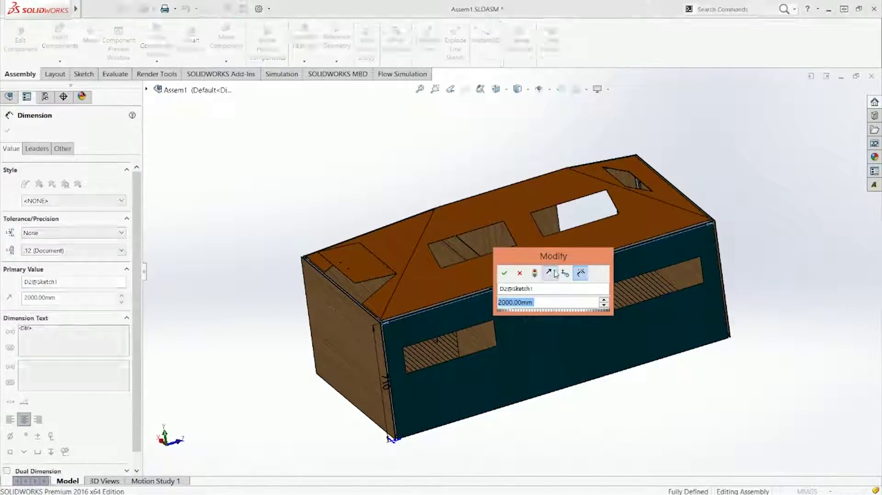
type("2000")
key("Return")
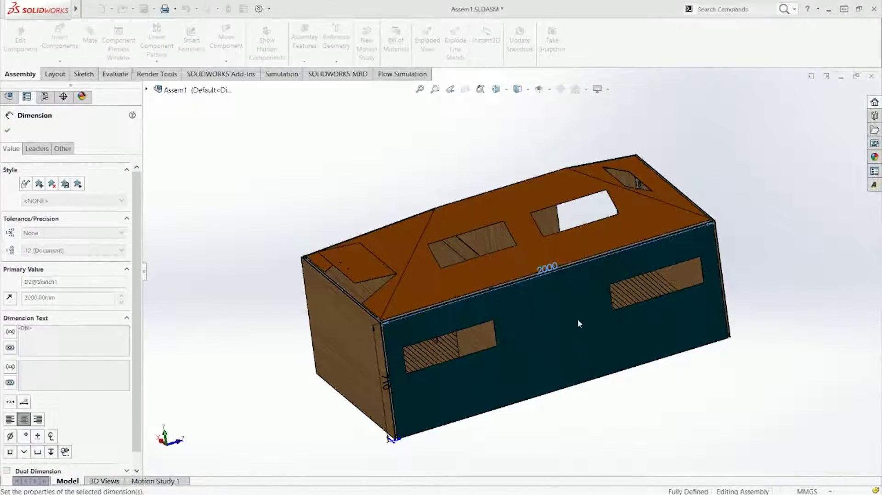
left_click(656, 408)
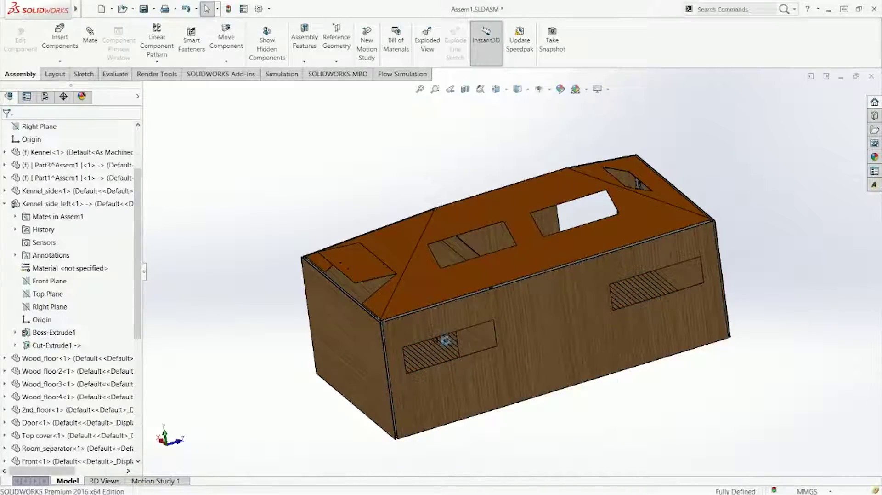
- Set the Kennel_side panel's length dimension to 2023 mm and rebuild the assembly
scroll(425, 330, "down", 10)
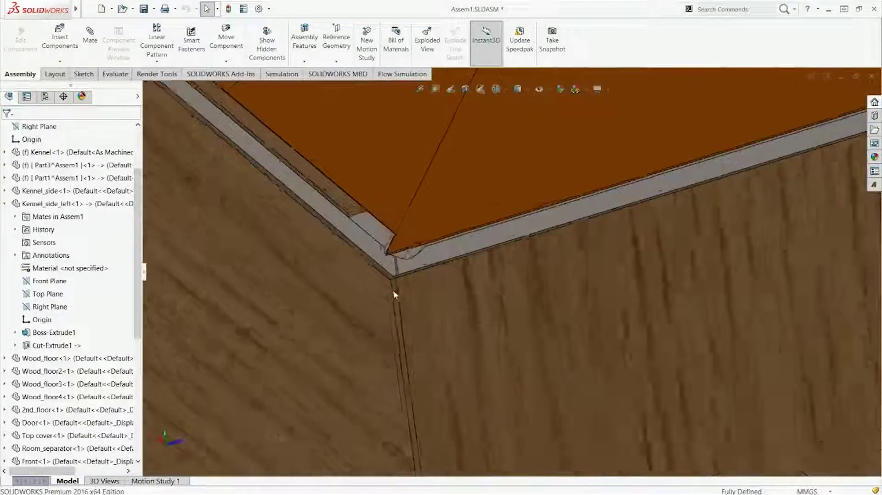
middle_click_drag(393, 294, 551, 254)
scroll(432, 275, "up", 12)
double_click(582, 247)
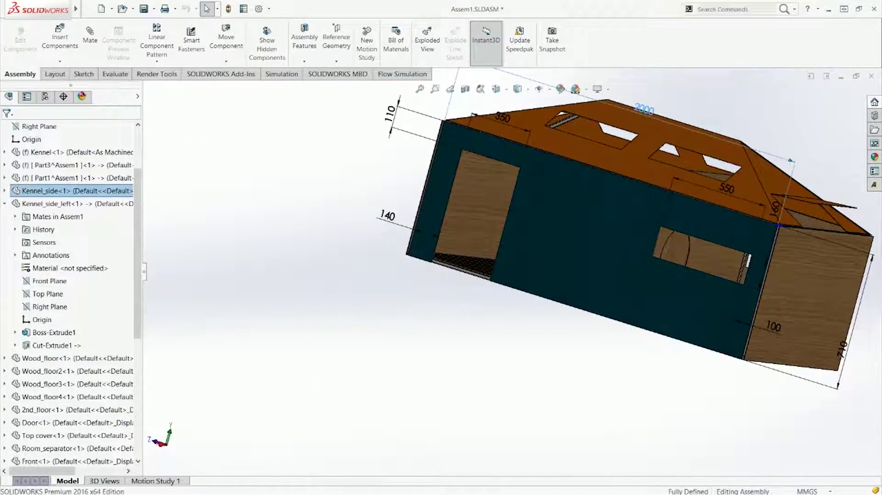
left_click(645, 111)
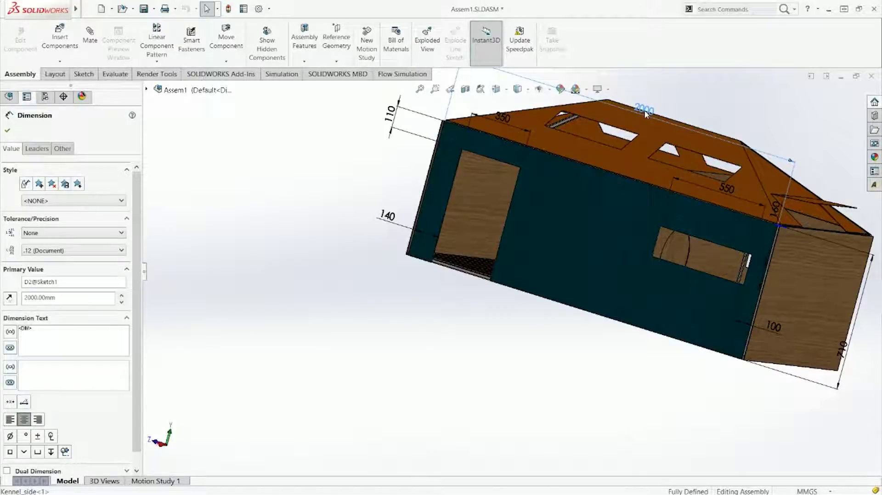
double_click(644, 110)
type("2023")
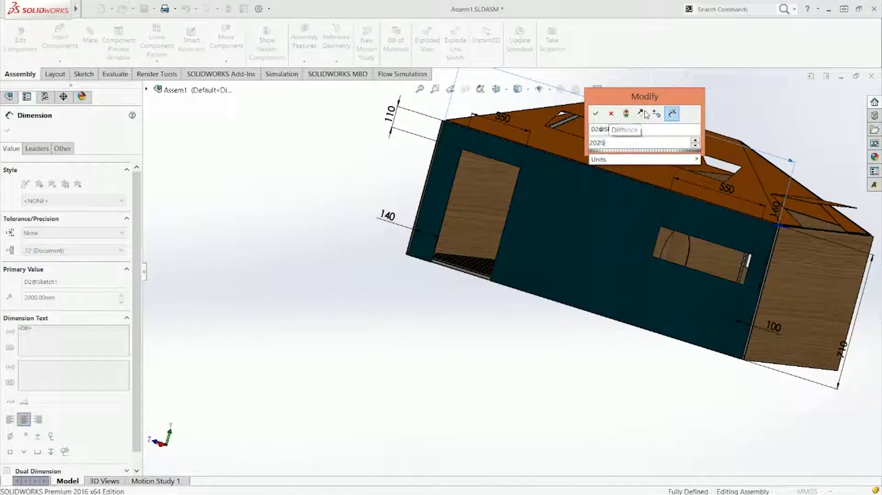
key("Return")
left_click(699, 98)
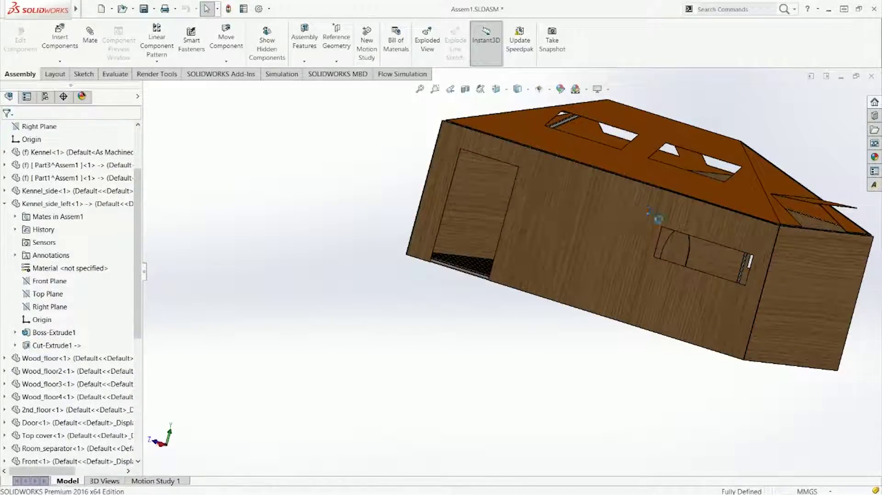
- Restore the trimetric view of the whole kennel and open the assembly's scene, lights and cameras settings
middle_click_drag(556, 227, 626, 247)
left_click(4, 203)
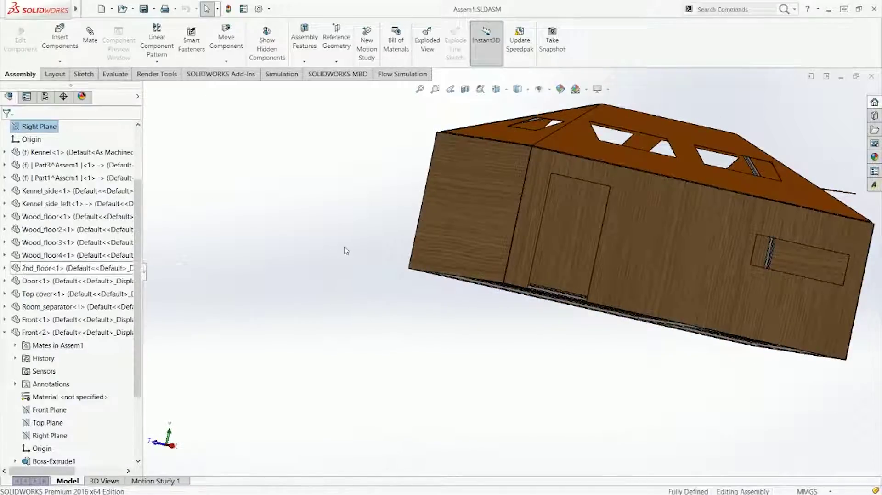
key("ctrl+7")
left_click(4, 332)
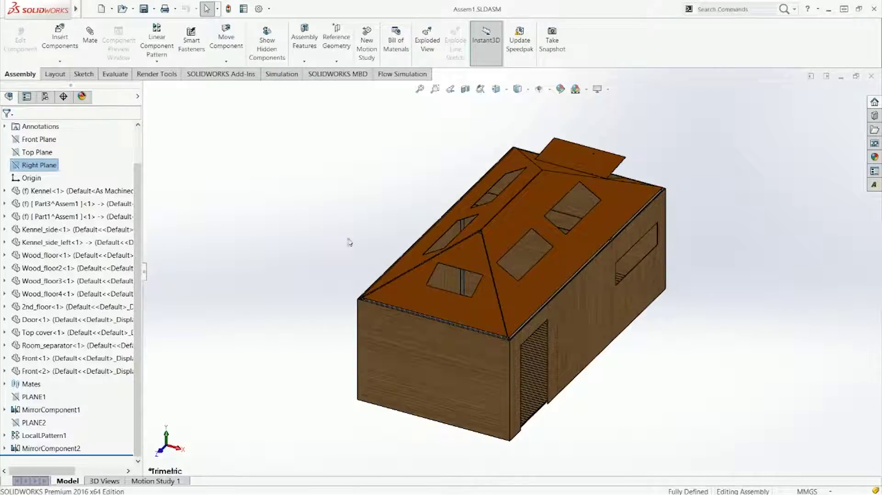
left_click(83, 96)
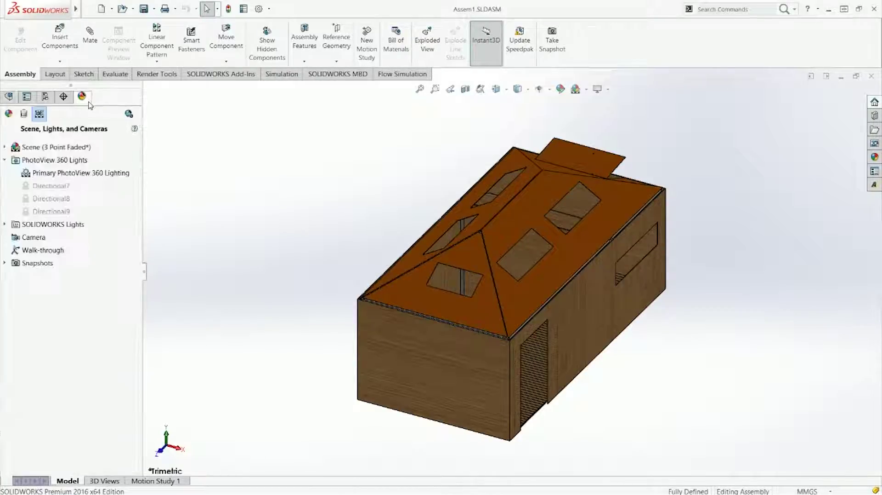
right_click(27, 251)
left_click(46, 258)
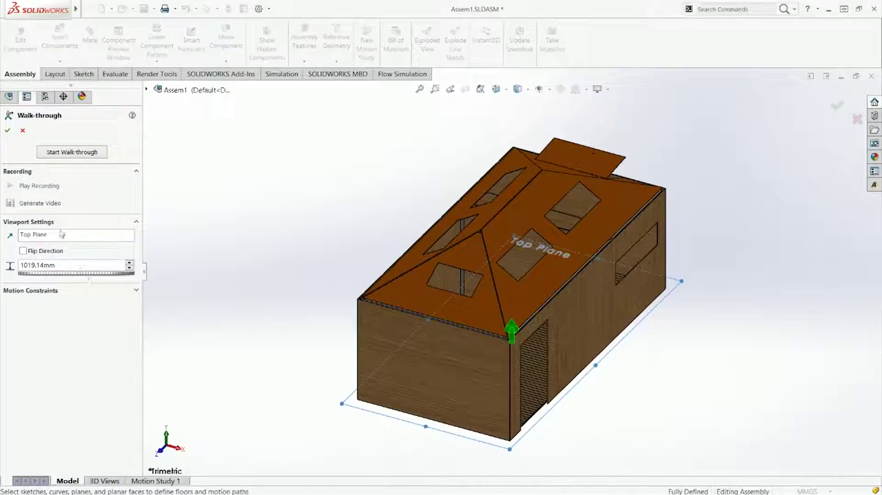
left_click(22, 131)
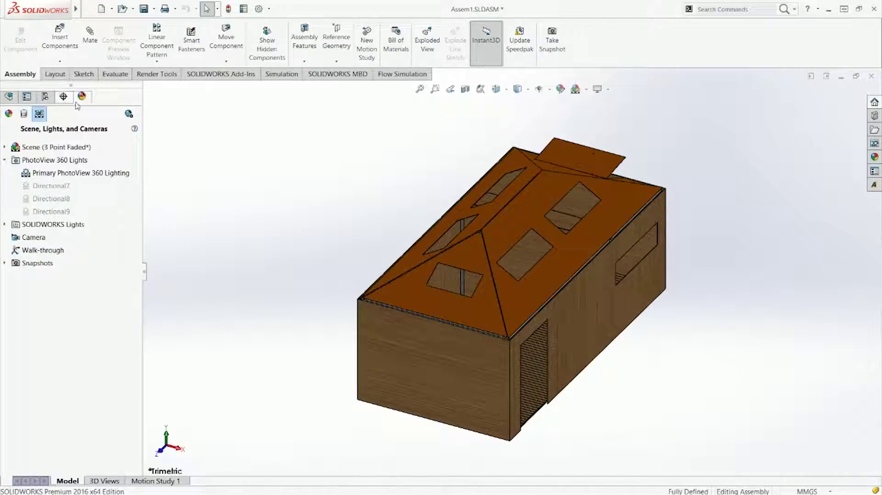
- Start a walk-through of the kennel based on the Top Plane with a viewport height of 600 mm
right_click(45, 250)
left_click(86, 259)
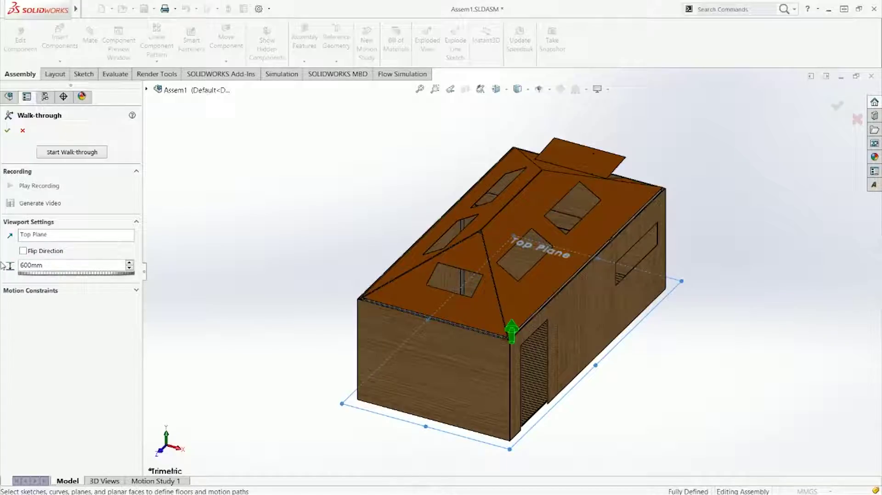
left_click(64, 152)
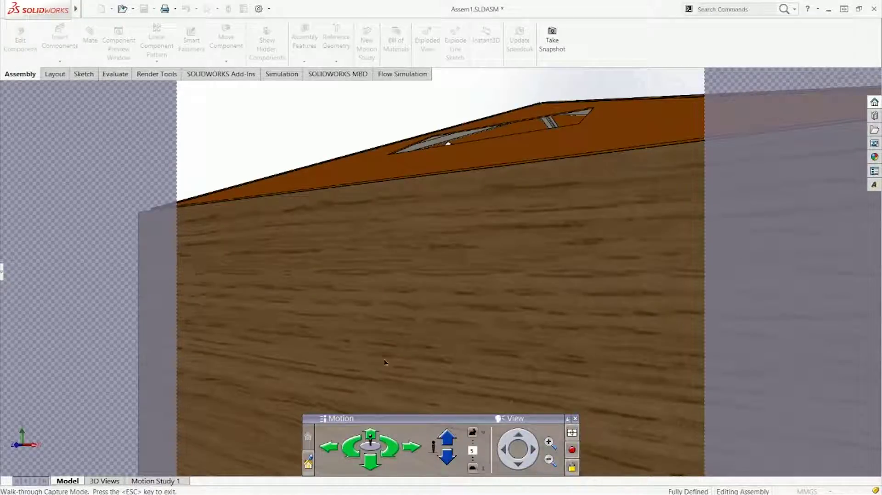
- Examine the kennel in the walk-through, outside and inside, including the roof openings and the room separator's arch, and exit it
left_click_drag(386, 362, 656, 379)
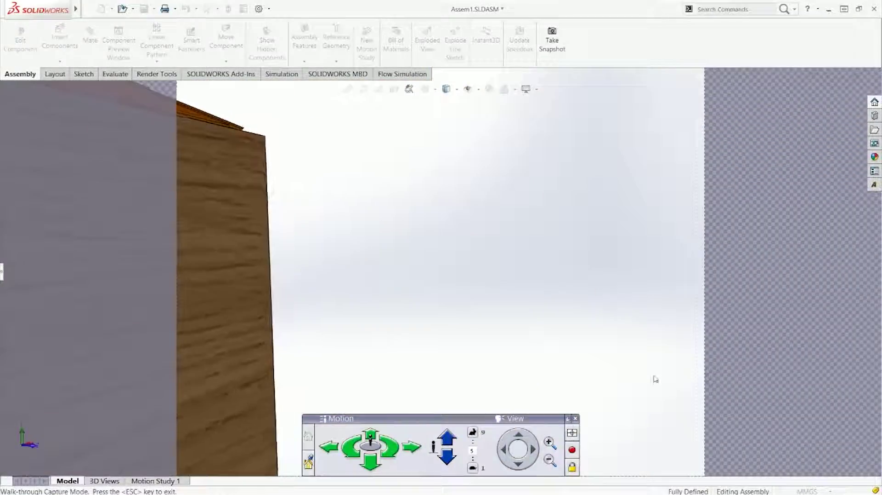
left_click_drag(562, 336, 431, 207)
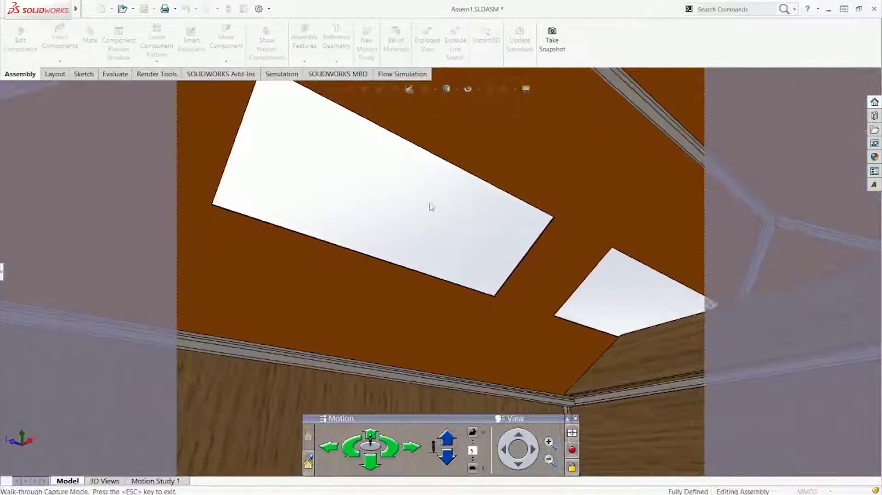
left_click_drag(467, 254, 610, 282)
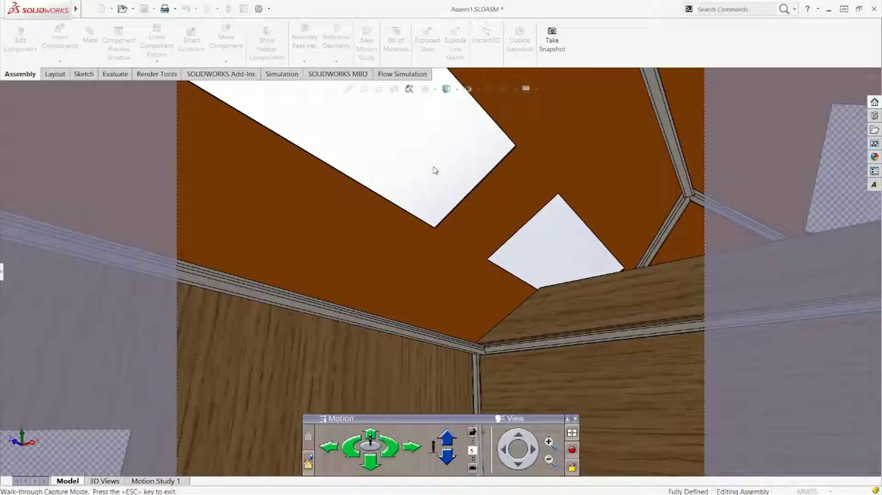
left_click_drag(435, 170, 621, 122)
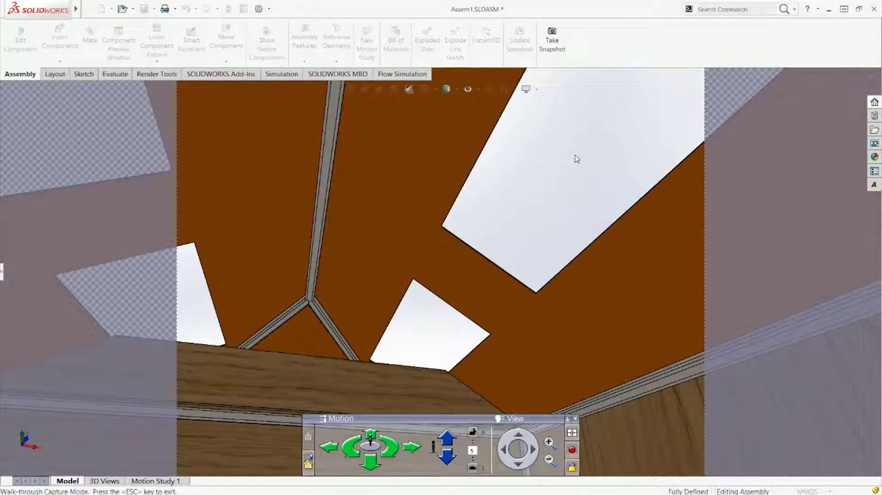
left_click_drag(577, 158, 171, 291)
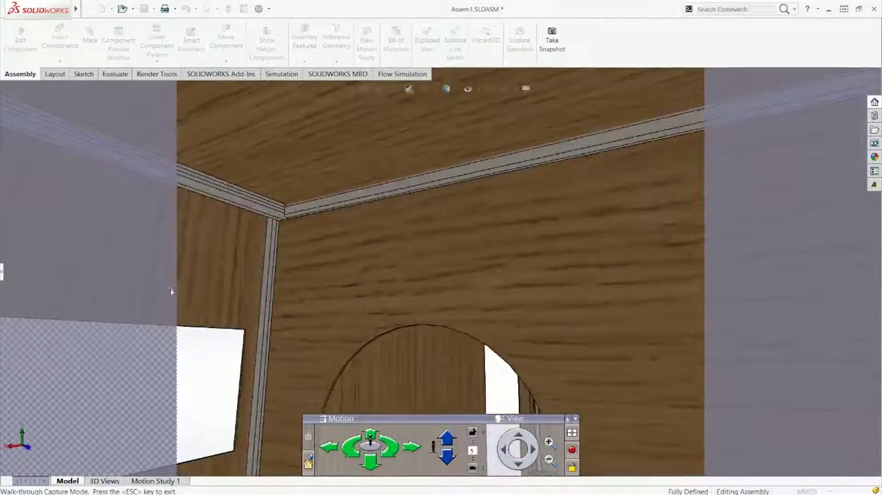
left_click_drag(283, 222, 751, 337)
left_click_drag(495, 337, 473, 320)
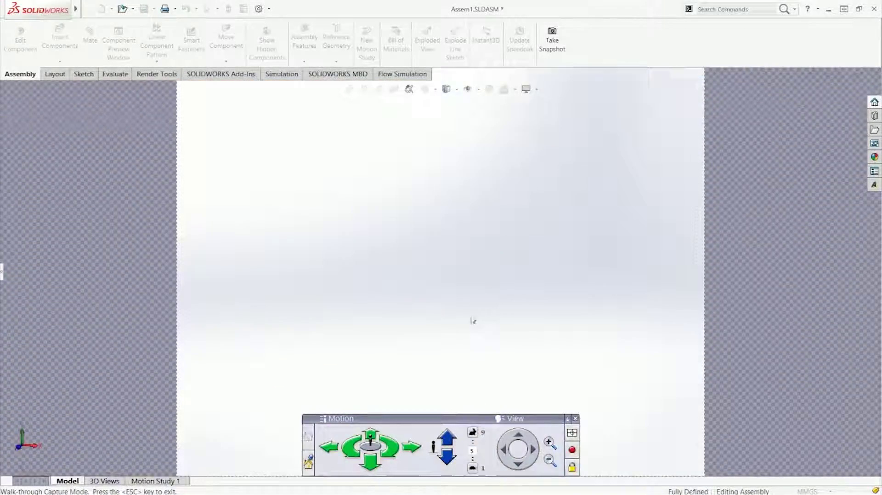
left_click_drag(257, 276, 276, 263)
left_click_drag(458, 272, 573, 399)
key("Escape")
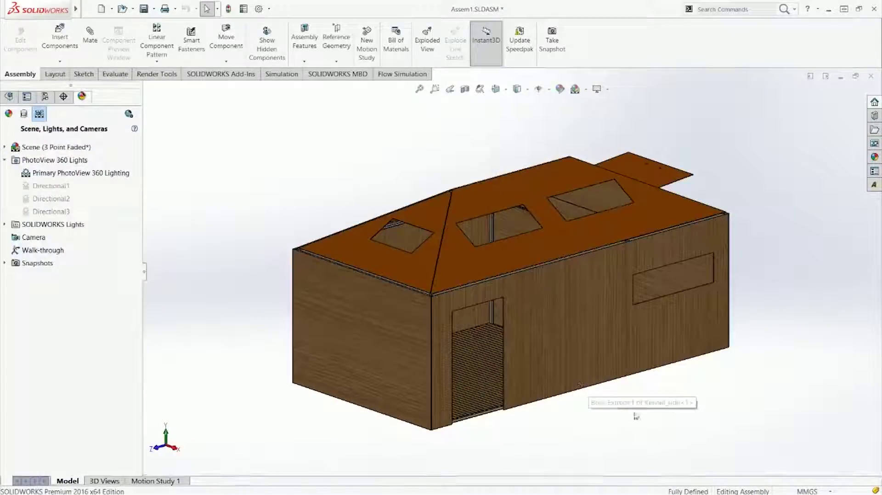
- Measure the length of the door opening's side edge in the end roof panel, using the back view of the kennel
left_click(15, 98)
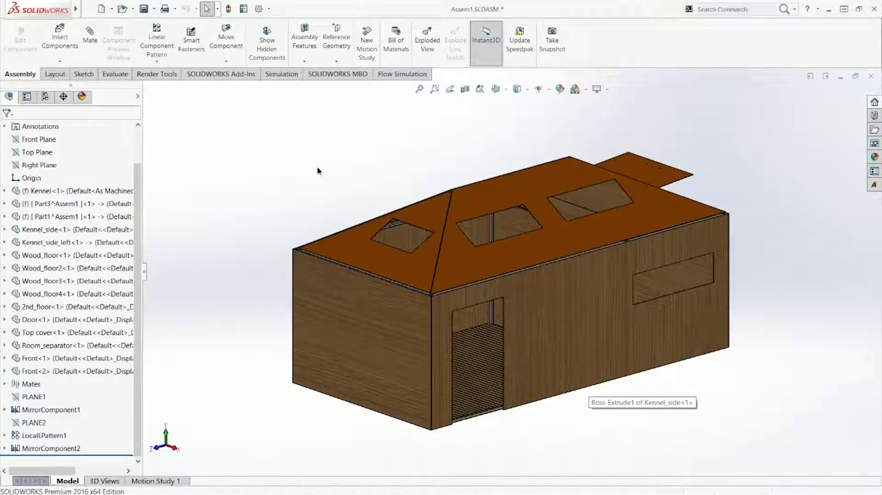
key("ctrl+2")
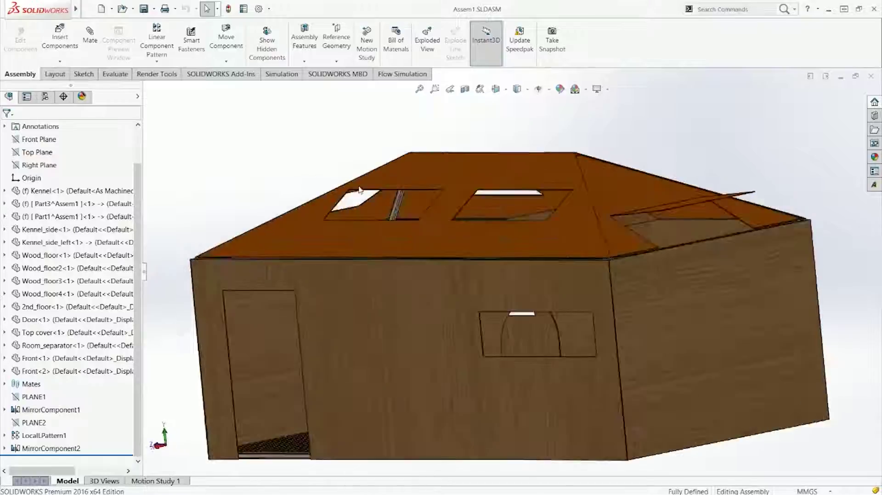
scroll(446, 183, "down", 5)
scroll(444, 194, "down", 4)
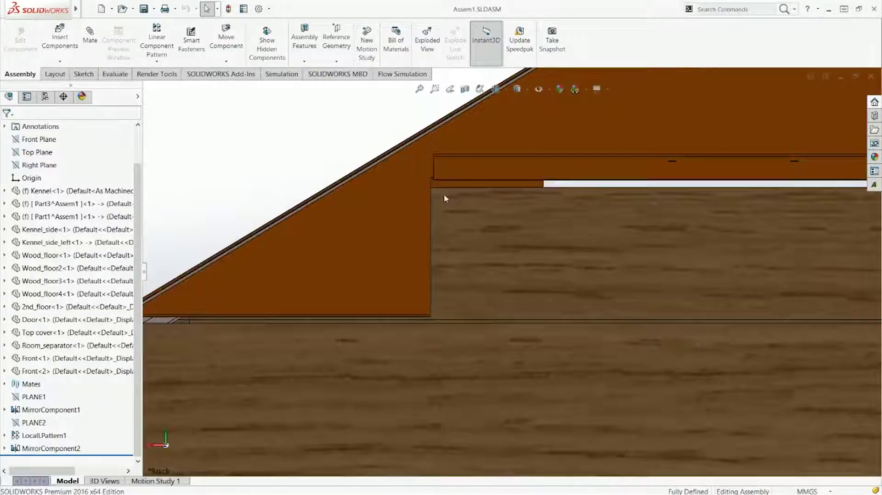
left_click(436, 196)
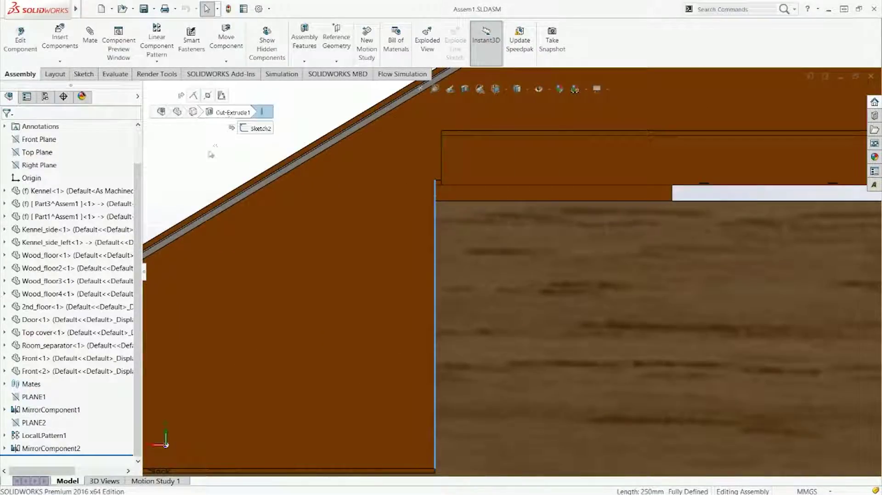
scroll(437, 258, "up", 6)
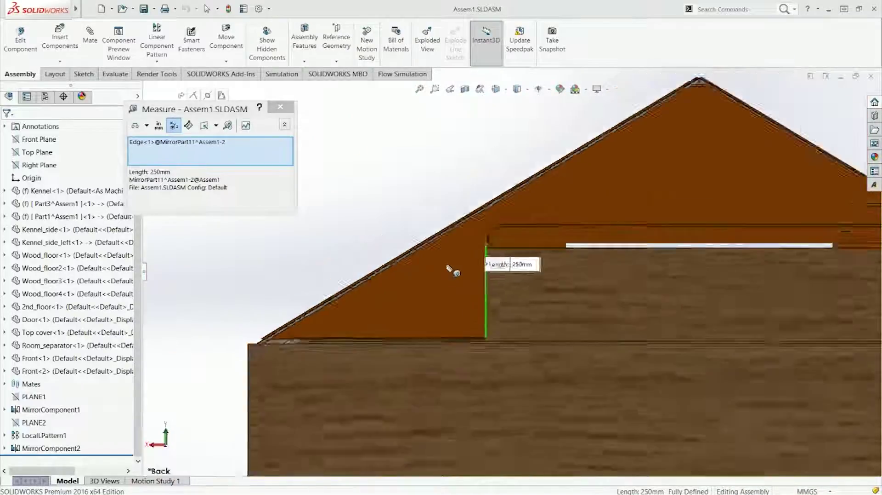
middle_click_drag(514, 290, 465, 307)
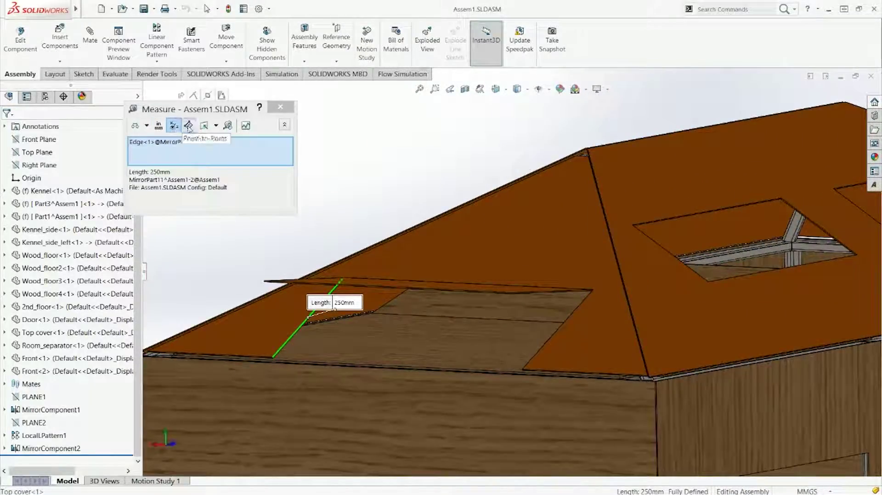
- Clear the measurement and measure the distance between the lower and upper corner vertices of the roof door opening's side, then close the measurement
left_click(189, 126)
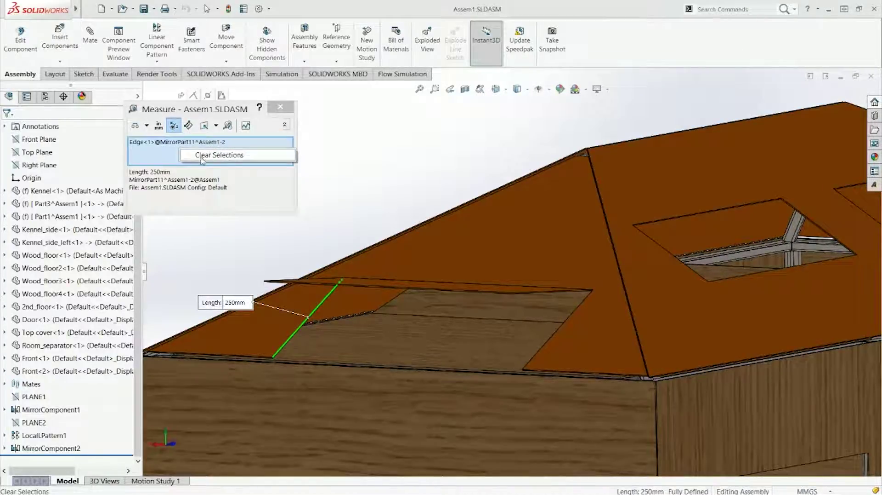
scroll(307, 337, "down", 5)
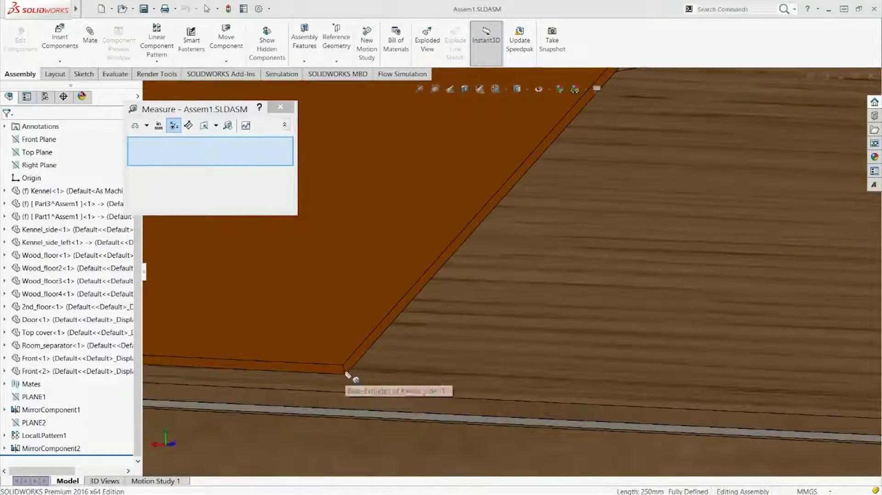
left_click(343, 368)
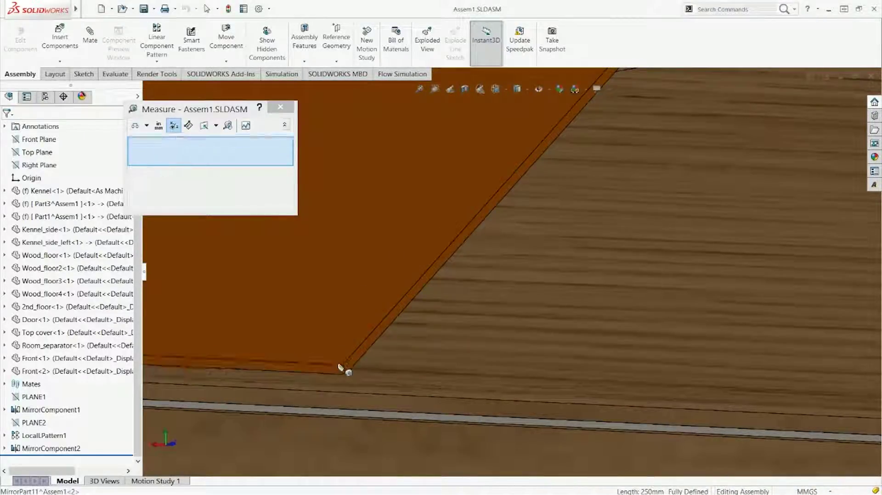
left_click(345, 368)
scroll(471, 201, "up", 3)
scroll(605, 146, "down", 5)
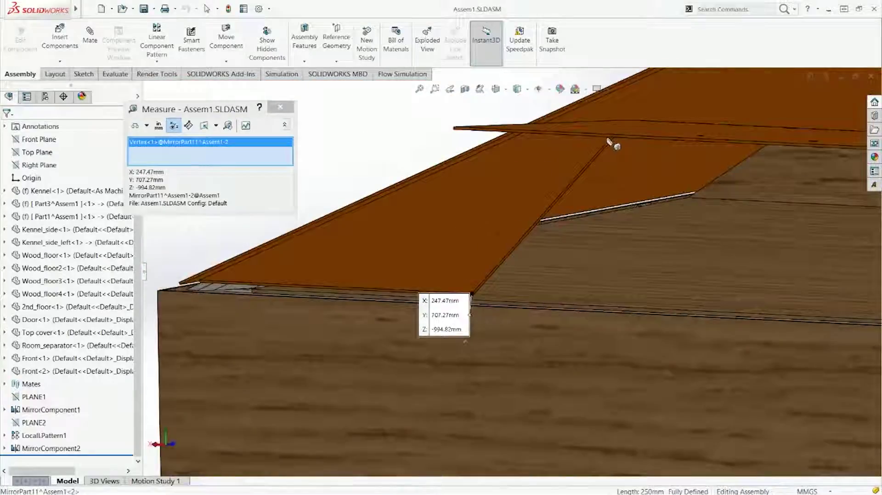
scroll(621, 137, "up", 3)
scroll(441, 239, "down", 5)
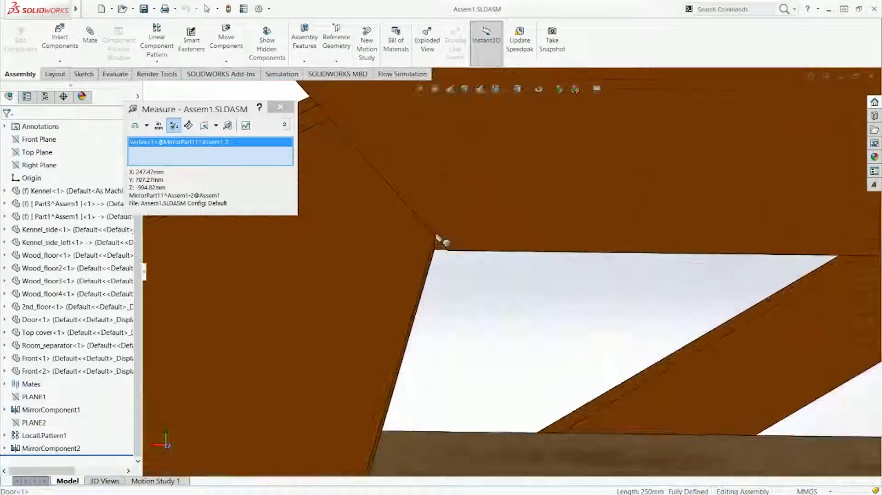
left_click(451, 244)
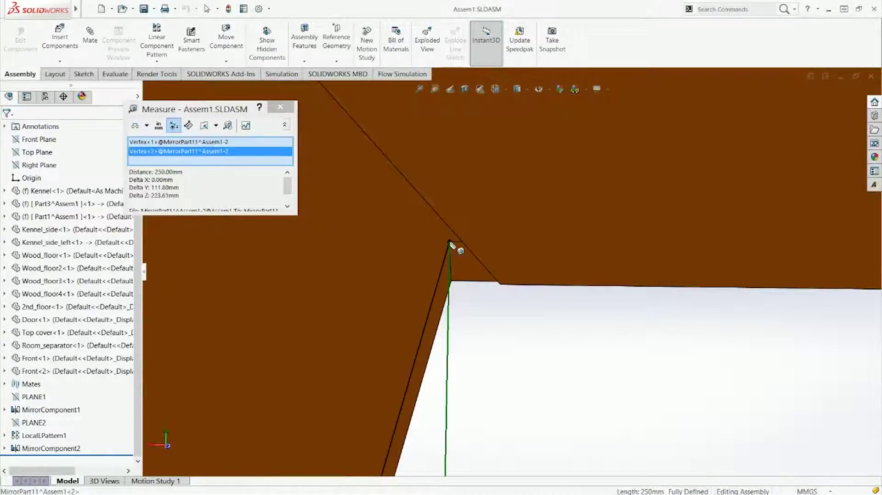
scroll(483, 309, "up", 3)
scroll(569, 328, "up", 6)
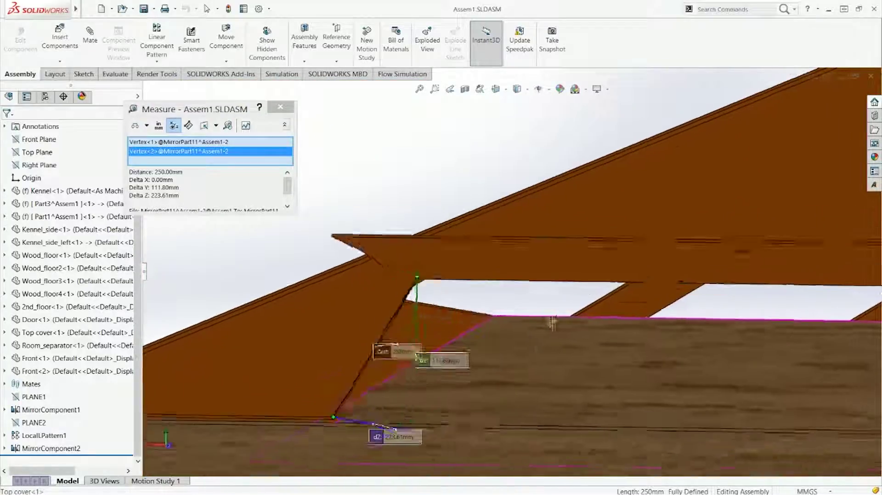
middle_click_drag(444, 367, 498, 324)
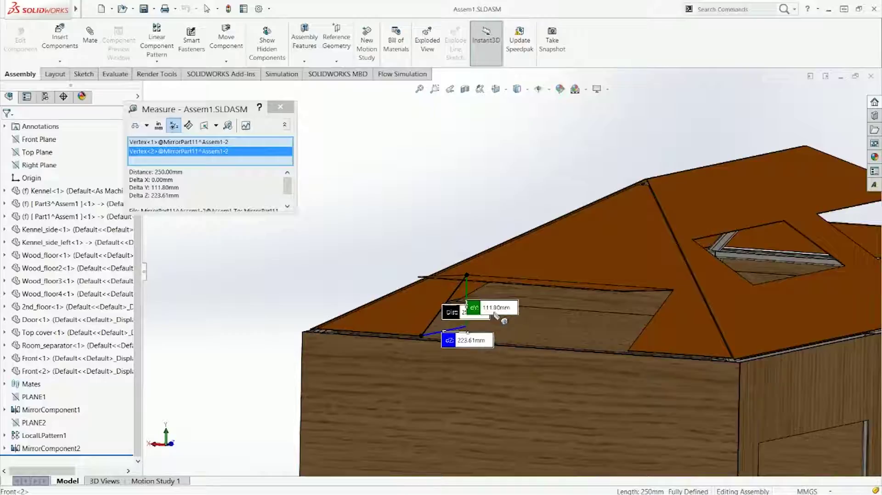
key("Escape")
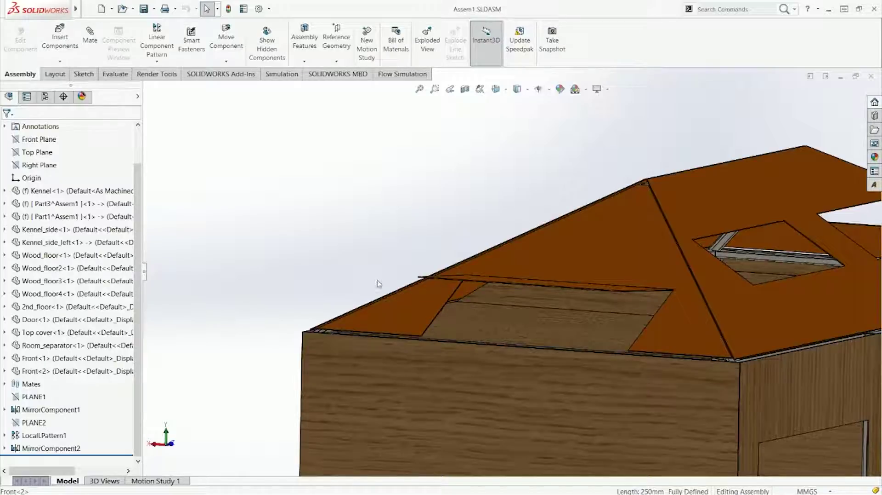
- Set the height dimension of the door opening's cut sketch in the mirrored end roof panel to 300 mm
scroll(432, 312, "down", 6)
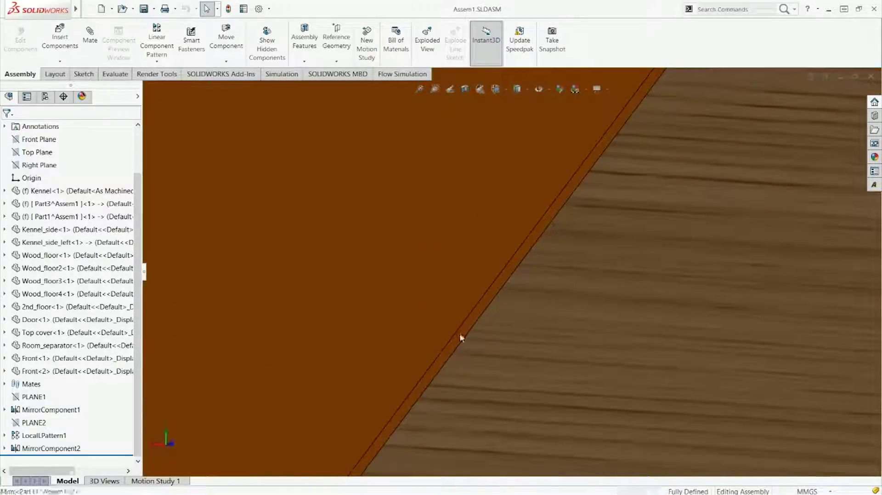
scroll(473, 322, "up", 5)
middle_click_drag(518, 260, 527, 293)
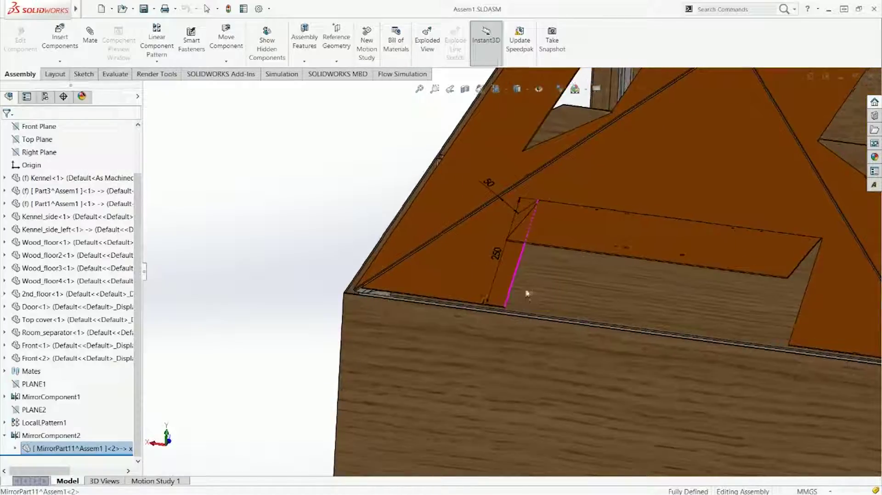
double_click(499, 252)
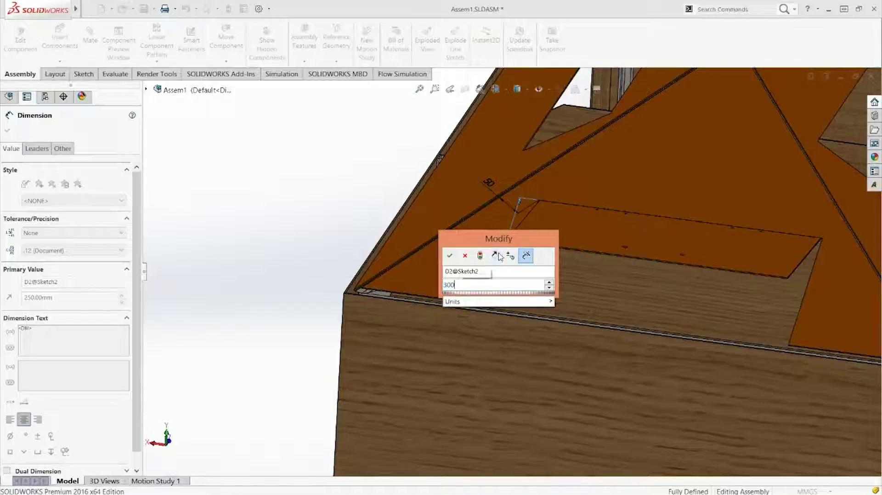
key("Return")
- Set the Door part's height dimension to 300 mm and rebuild the assembly
left_click(529, 227)
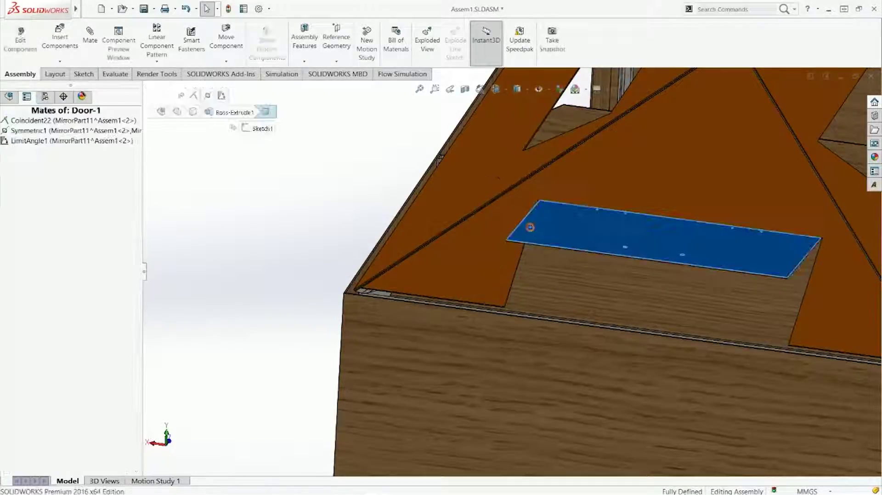
double_click(459, 221)
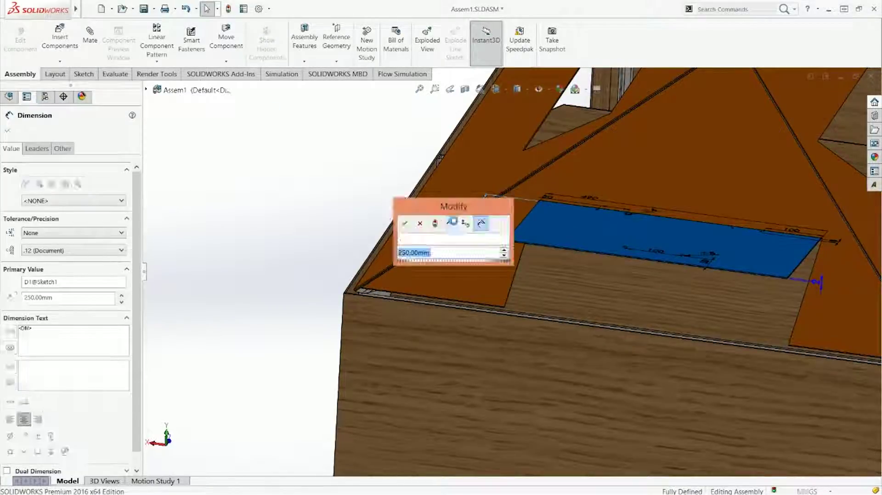
type("30")
key("Return")
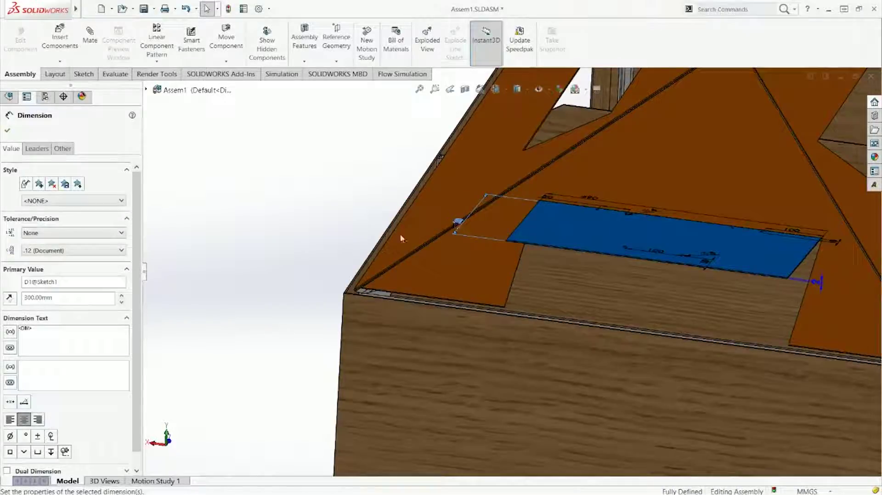
left_click(278, 239)
left_click(232, 11)
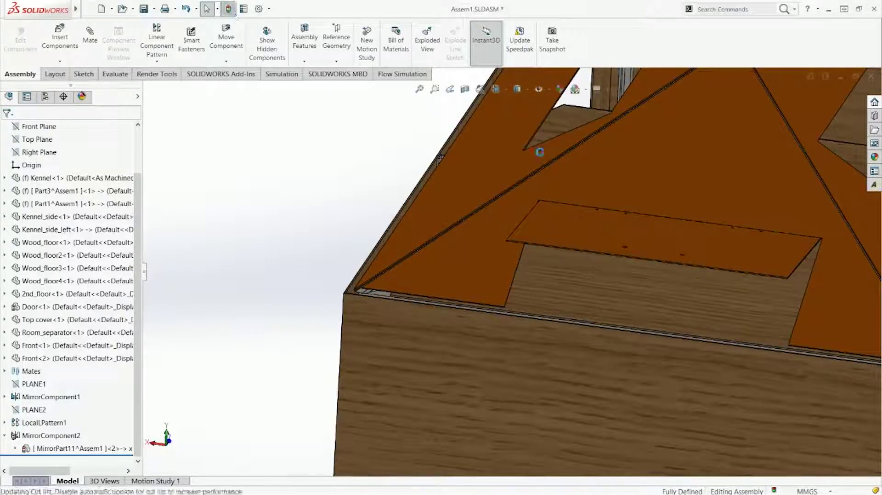
- Examine the sketch dimensions of the resized door and of the roof panel's opening cut
middle_click_drag(631, 234, 543, 222)
left_click(621, 217)
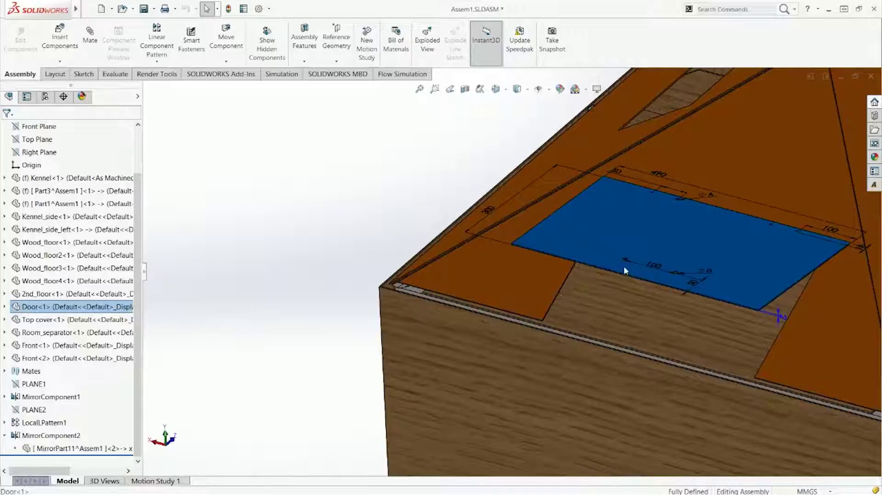
mouse_move(610, 275)
left_mouse_down()
mouse_move(612, 322)
mouse_move(607, 272)
left_mouse_up()
scroll(570, 289, "down", 6)
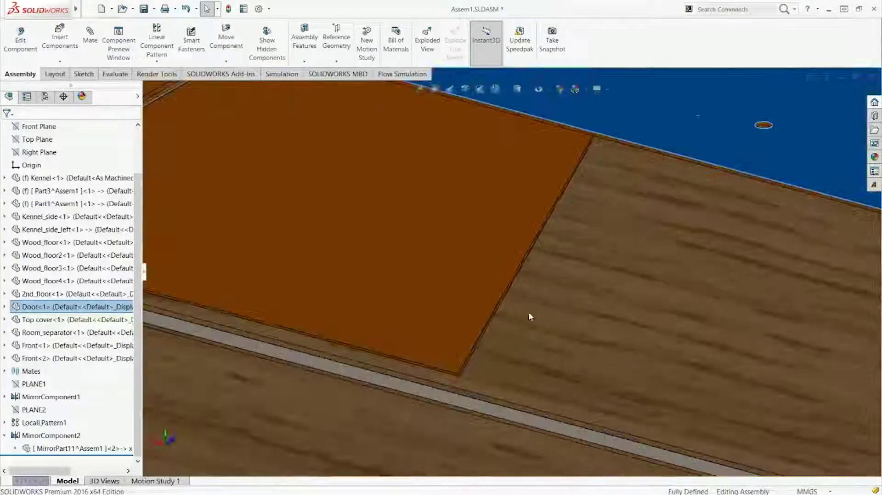
scroll(493, 295, "down", 3)
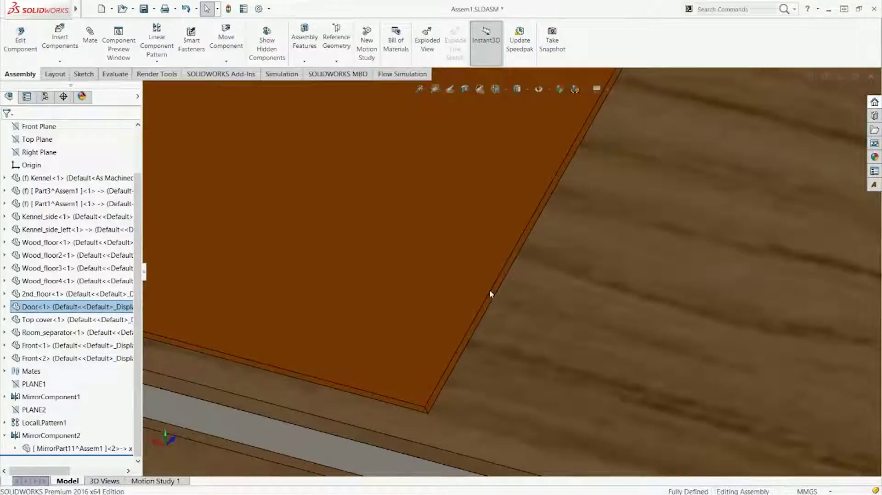
left_click(490, 294)
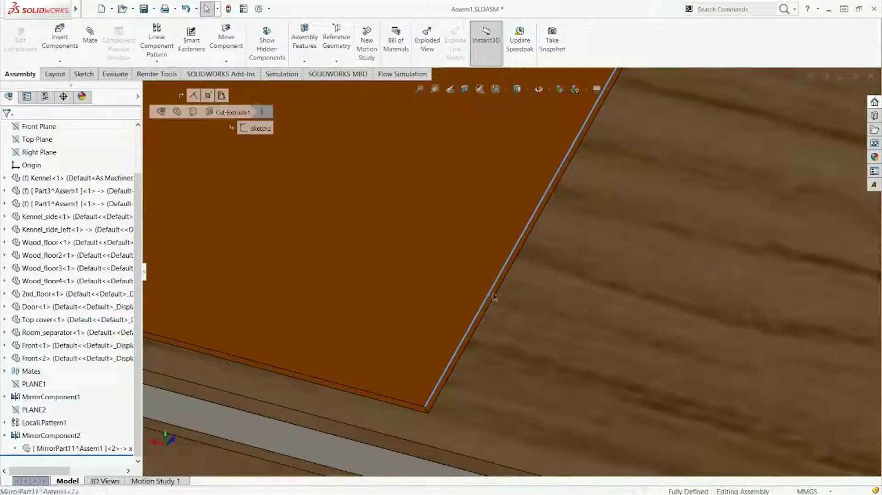
scroll(494, 297, "up", 5)
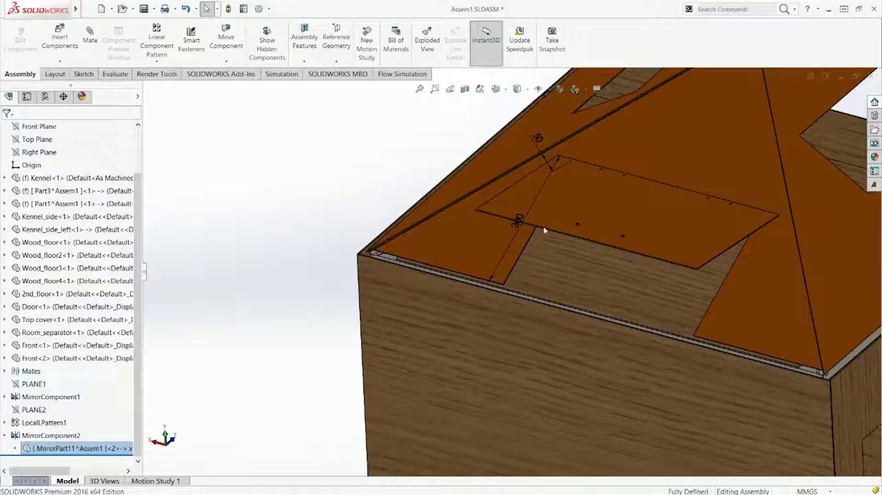
- Examine the opening's upper corner beneath the door from outside and inside, and check the length of the opening's upper edge
scroll(734, 240, "down", 5)
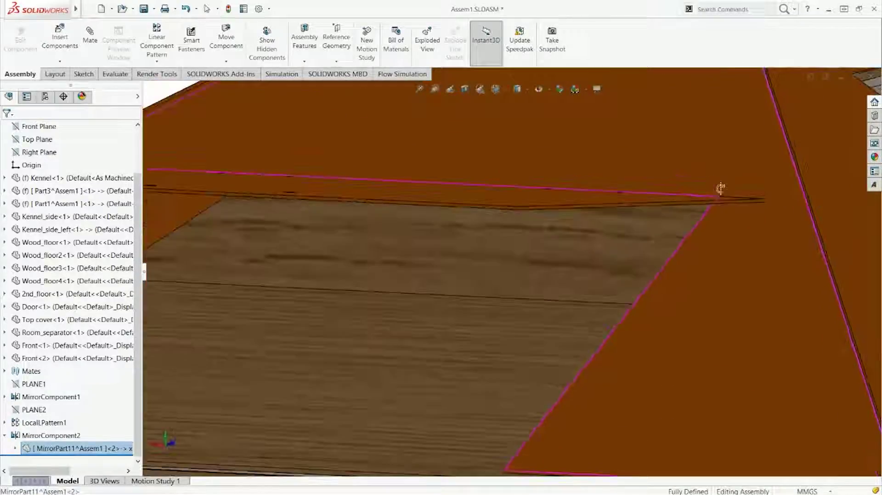
scroll(691, 212, "down", 2)
middle_click_drag(691, 212, 688, 180)
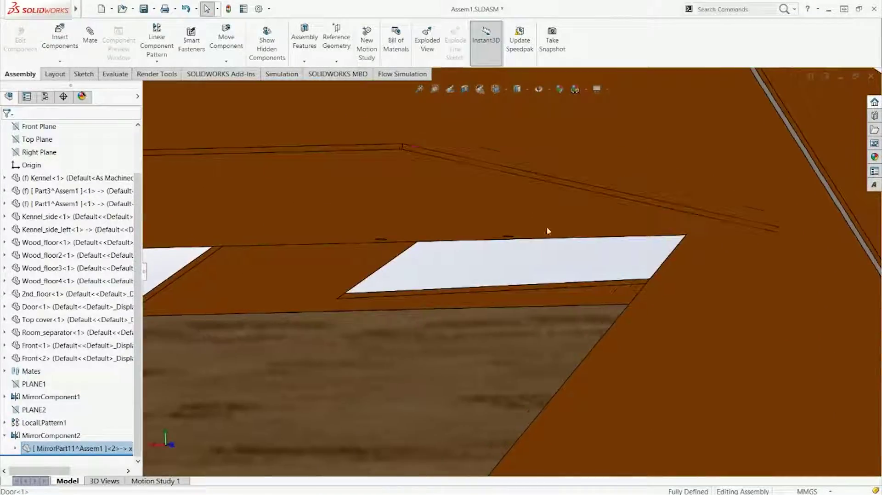
scroll(398, 247, "down", 5)
middle_click_drag(398, 247, 313, 256)
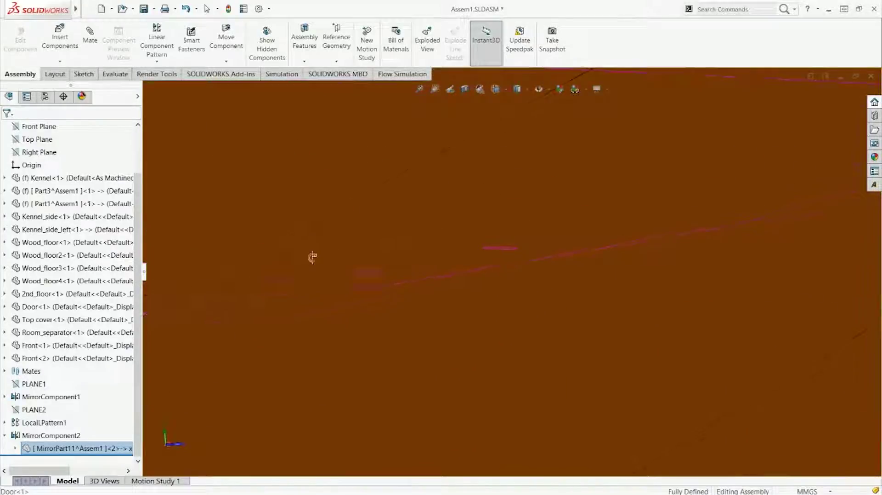
scroll(483, 286, "up", 3)
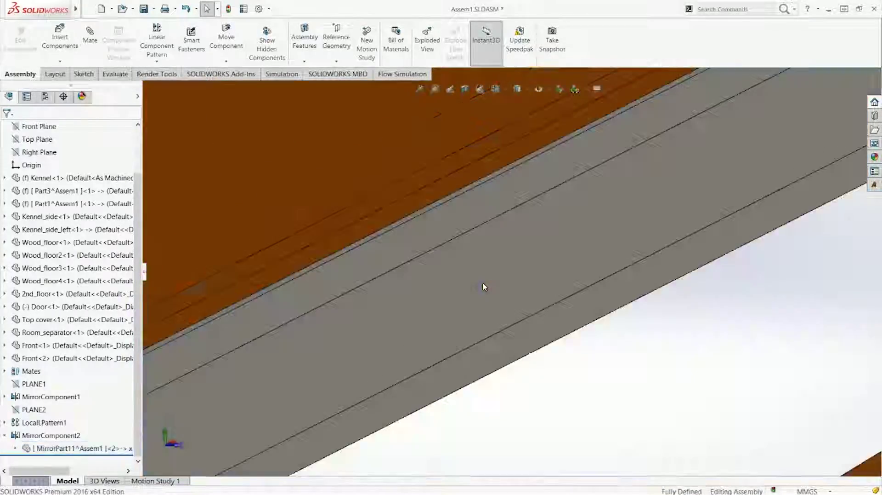
mouse_move(440, 228)
middle_mouse_down()
mouse_move(504, 208)
mouse_move(516, 224)
mouse_move(619, 226)
middle_mouse_up()
scroll(559, 219, "down", 5)
left_click(547, 216)
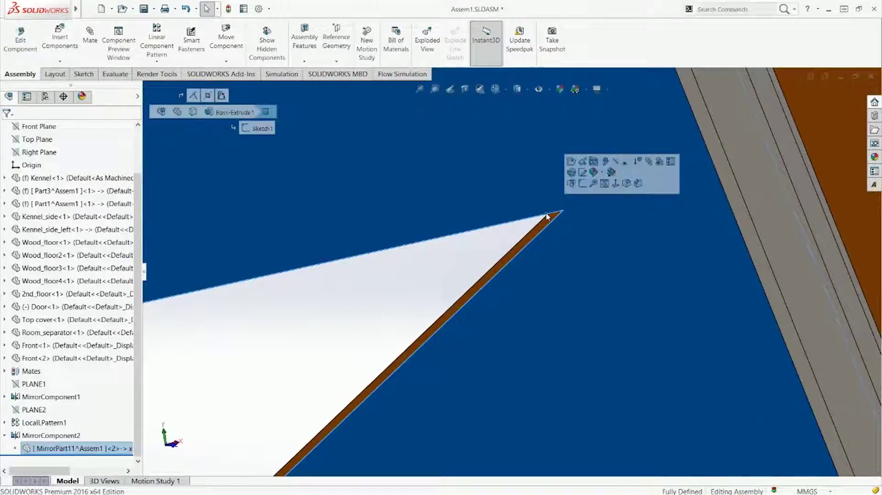
left_click(547, 216)
scroll(506, 315, "up", 5)
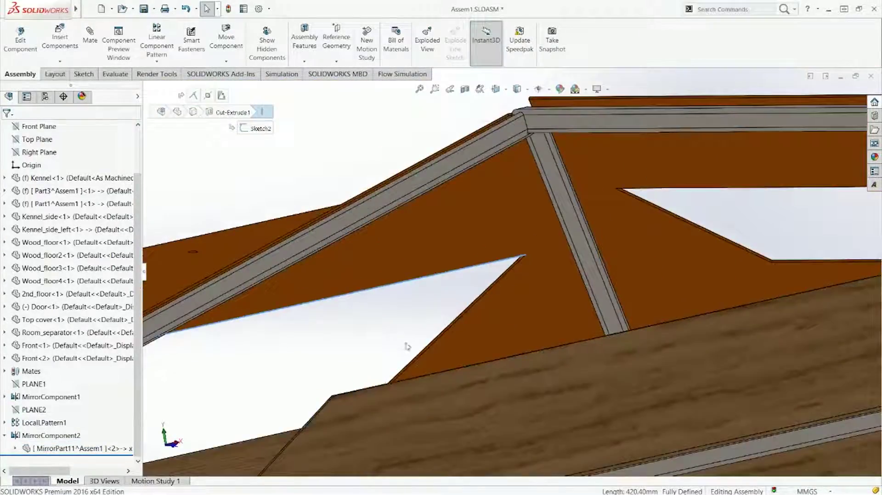
- Set the long-edge dimension of the Door part's base sketch to 420.40 mm and rebuild the assembly
middle_click_drag(407, 346, 530, 363)
double_click(558, 347)
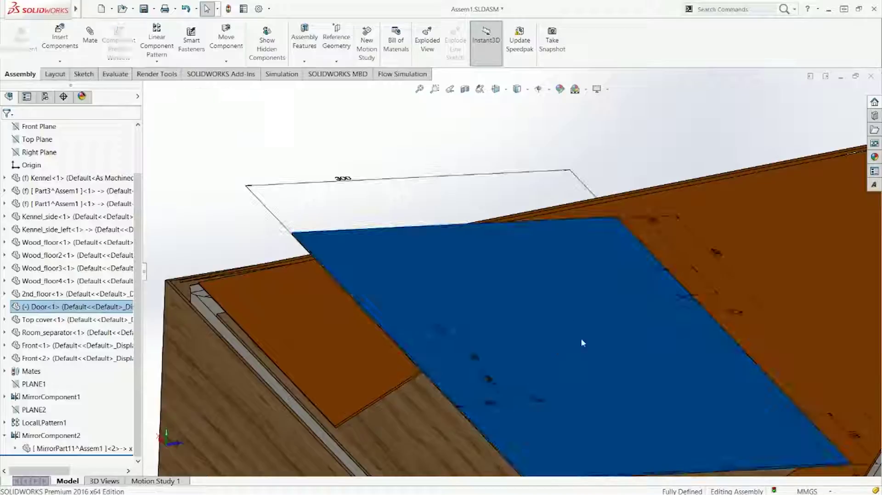
double_click(717, 255)
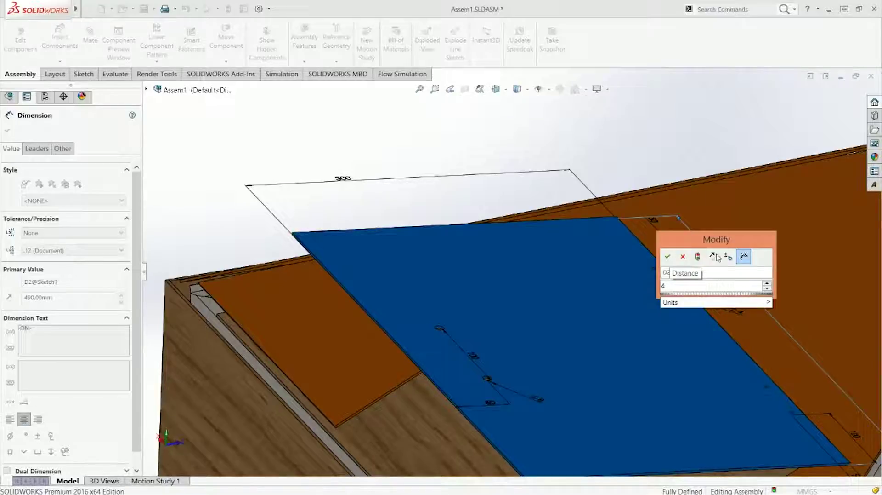
key("Escape")
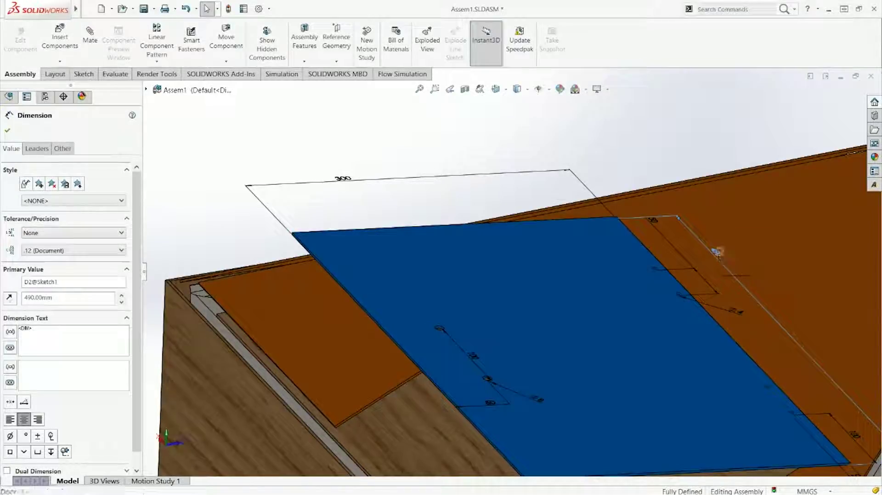
double_click(719, 255)
type("420.40")
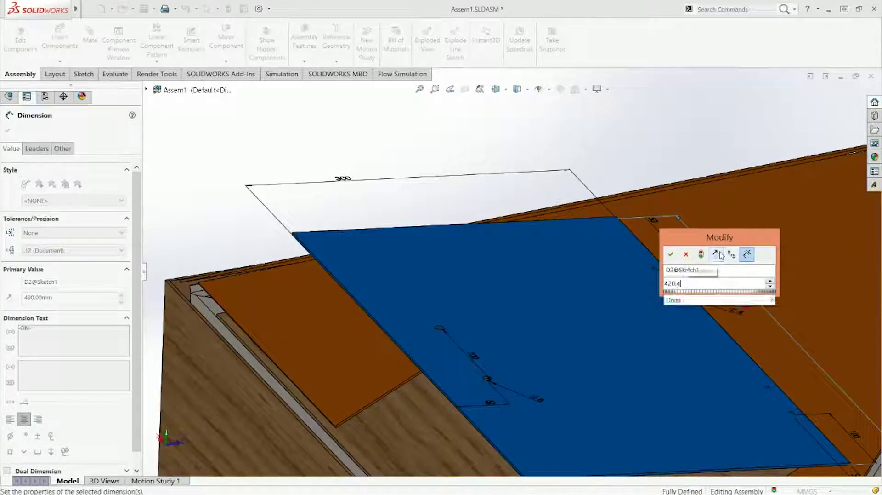
key("Return")
key("Escape")
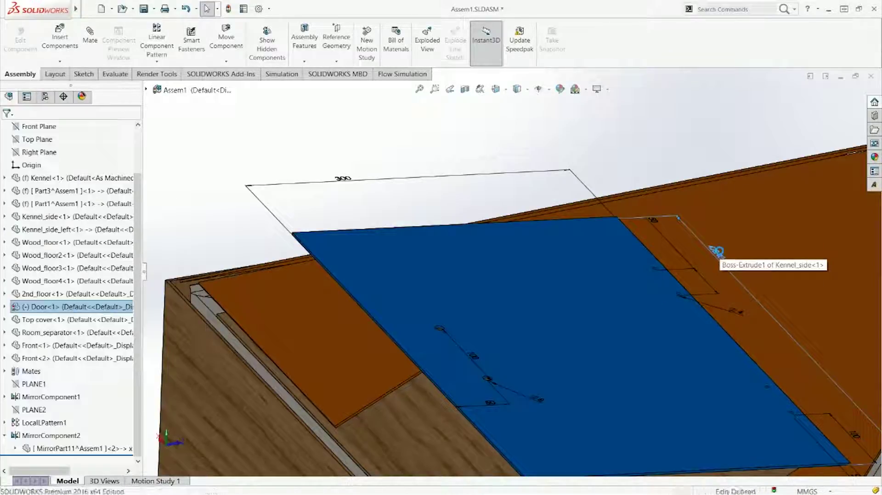
- Set the 100 mm hole-position dimension along the Door's upper edge to 50 mm and rebuild the assembly
middle_click_drag(699, 331, 674, 348)
left_click_drag(675, 349, 642, 379)
double_click(642, 377)
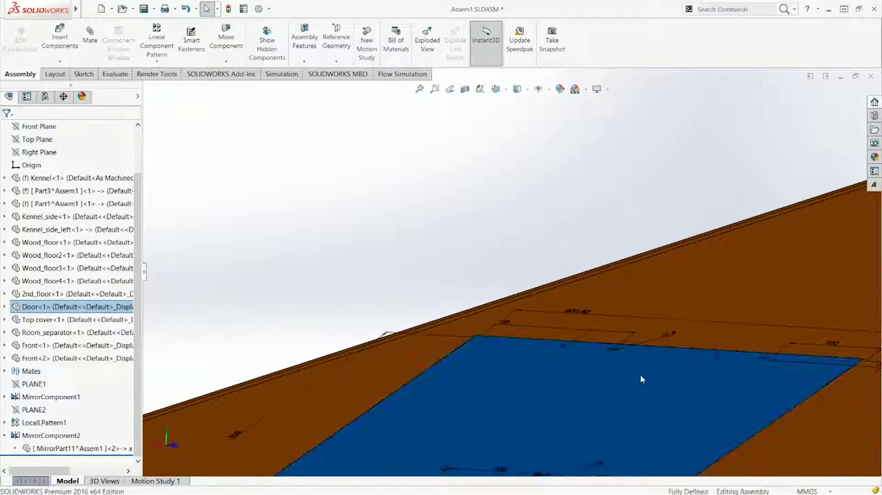
middle_click_drag(671, 370, 680, 410)
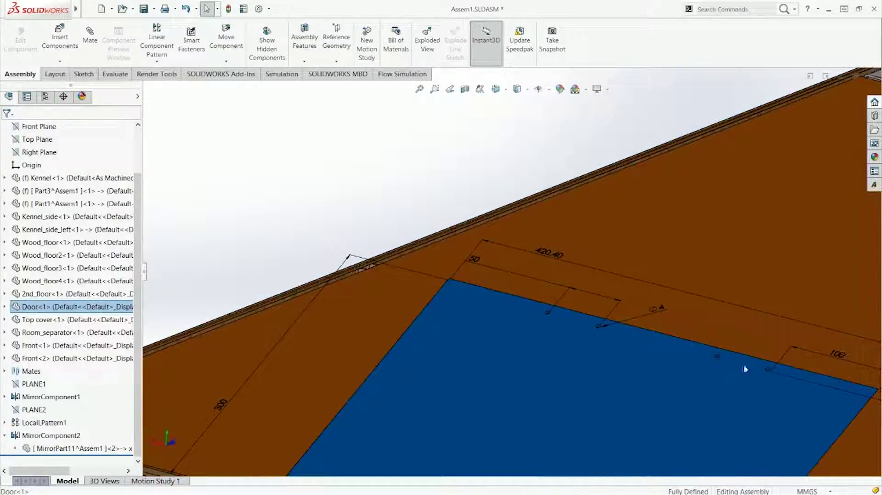
middle_click_drag(544, 313, 628, 320)
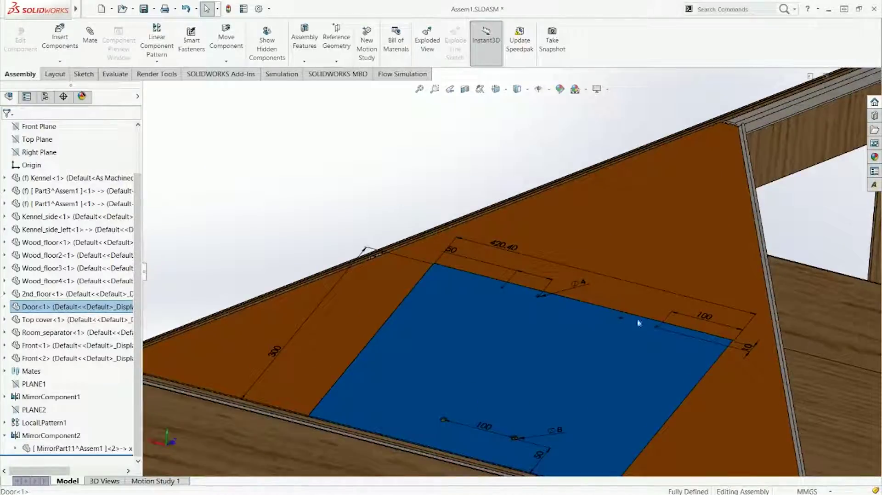
left_click(706, 318)
double_click(706, 318)
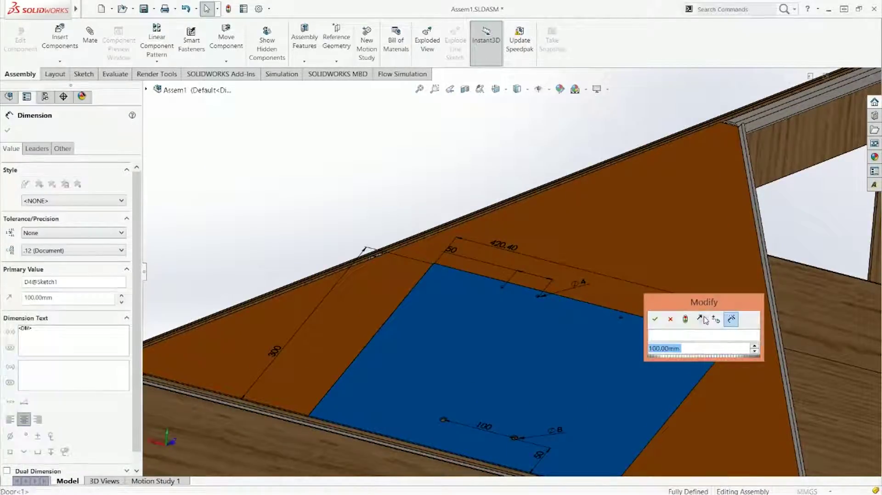
type("50")
key("Return")
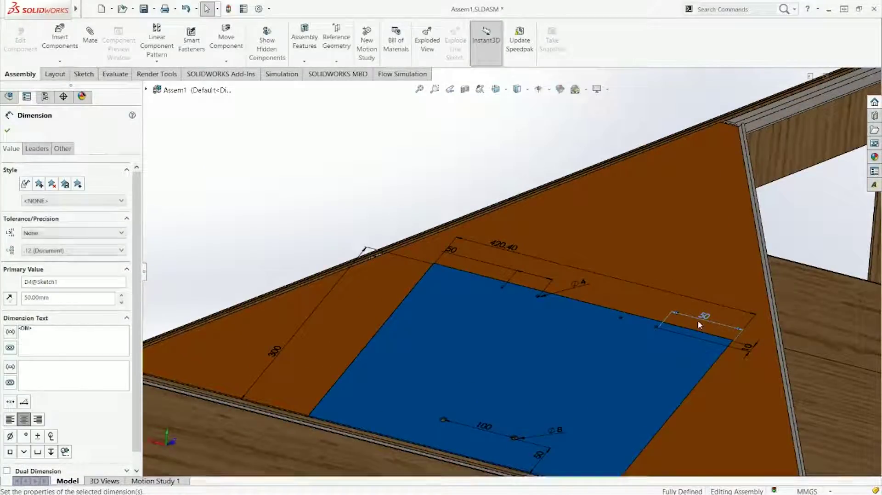
key("Escape")
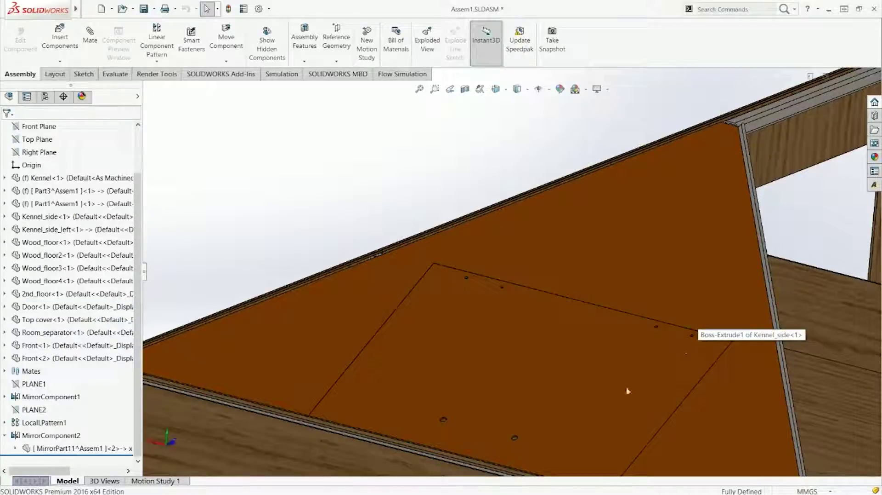
- Examine the resized door's fit in the roof opening from inside, and view the whole kennel in trimetric view
middle_click_drag(520, 446, 448, 326)
left_click(450, 324)
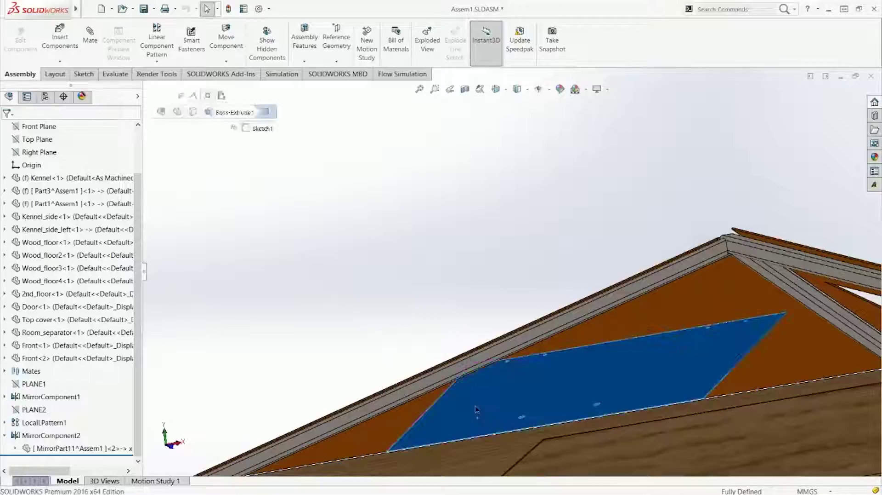
key("Tab")
left_click_drag(449, 324, 440, 429)
key("Escape")
key("ctrl+shift+z")
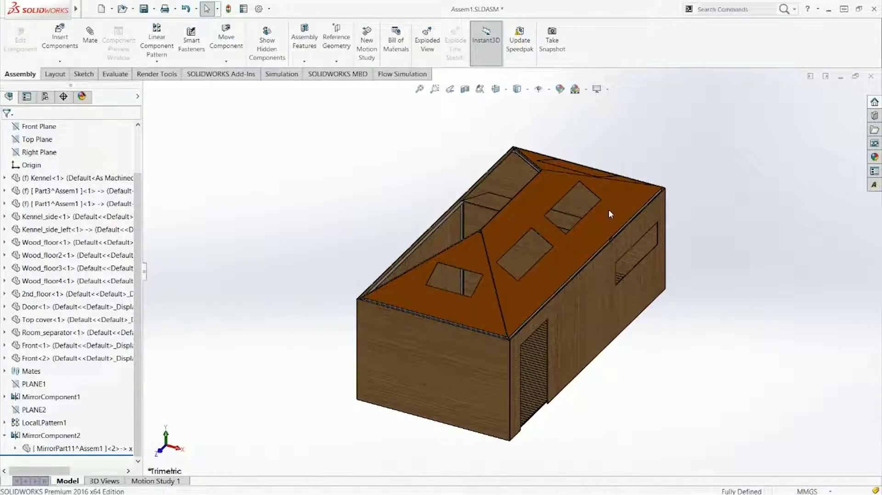
- Hide the long roof panel Part3 and save the assembly with its virtual components stored internally
key("Tab")
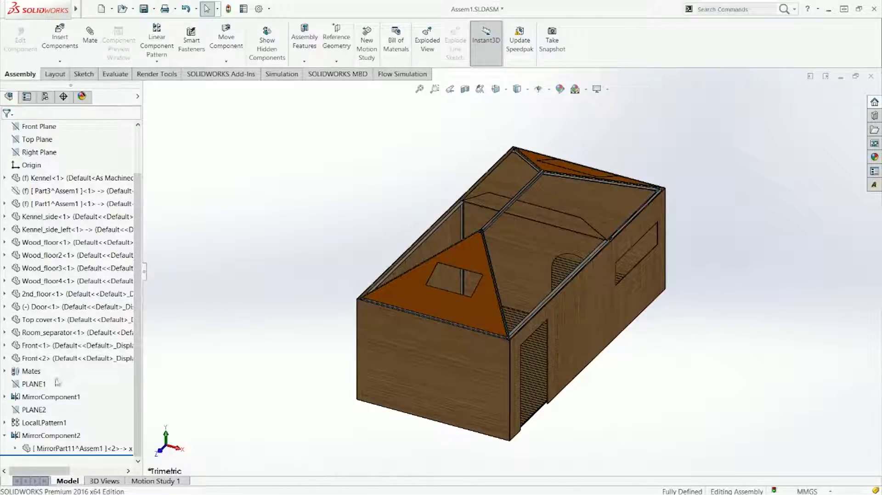
key("ctrl+s")
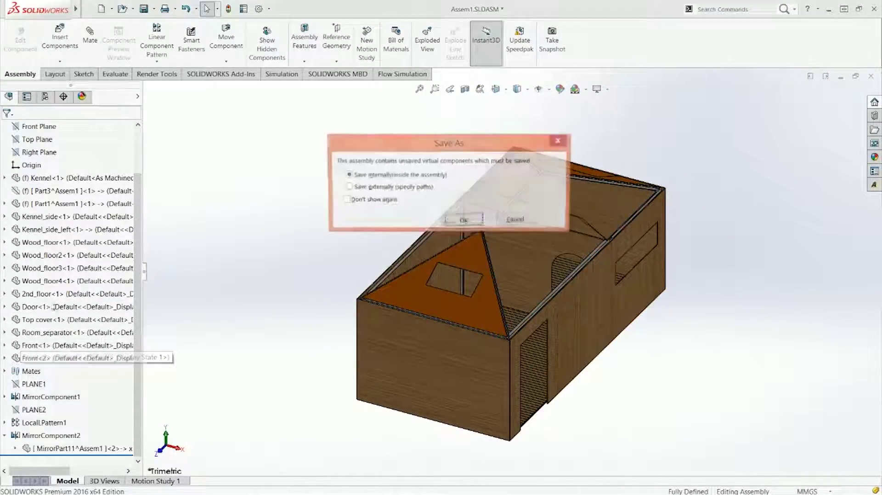
left_click(464, 220)
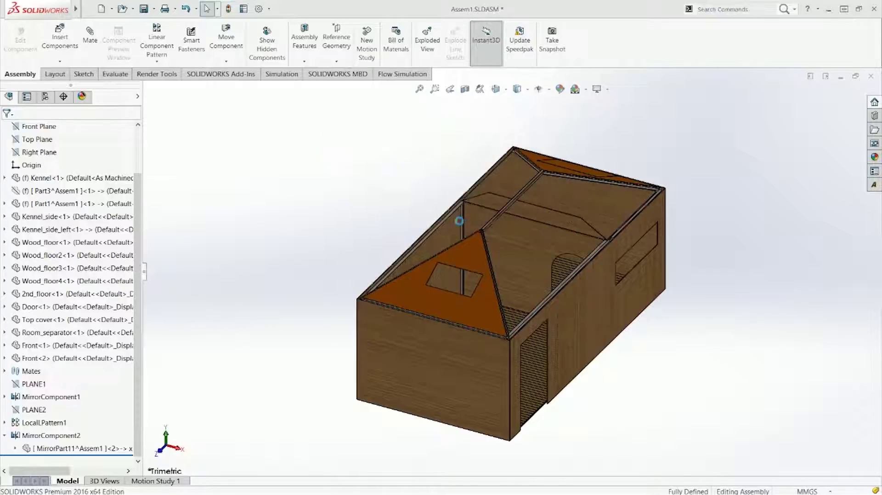
- Show the hidden long roof panel Part3 and its mirrored copy MirrorPart3 so the roof is complete
left_click(76, 195)
left_click(117, 171)
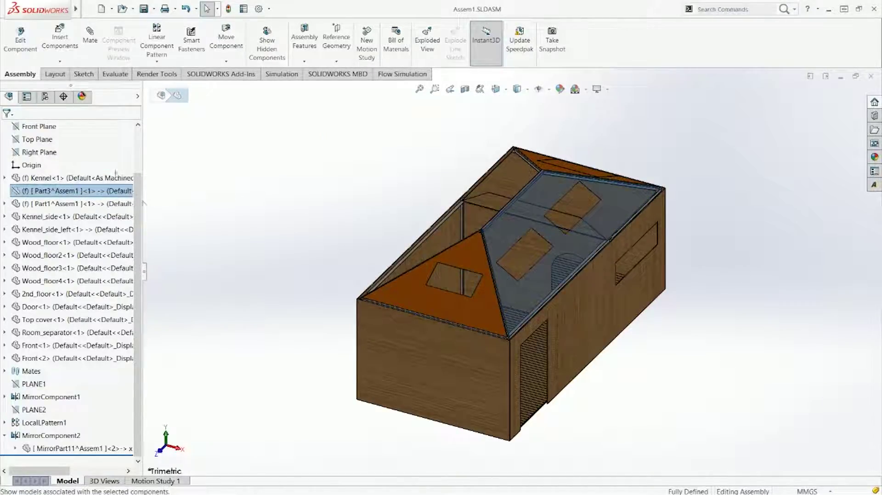
left_click(226, 263)
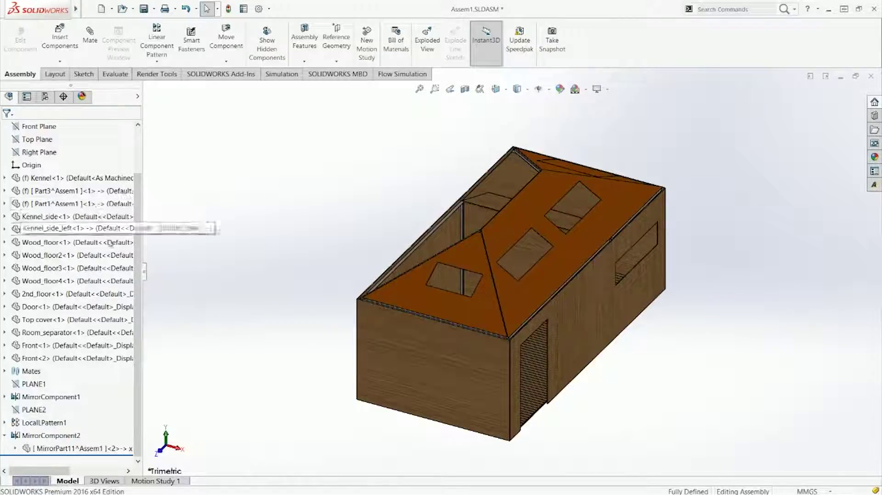
left_click(4, 422)
scroll(10, 169, "up", 1)
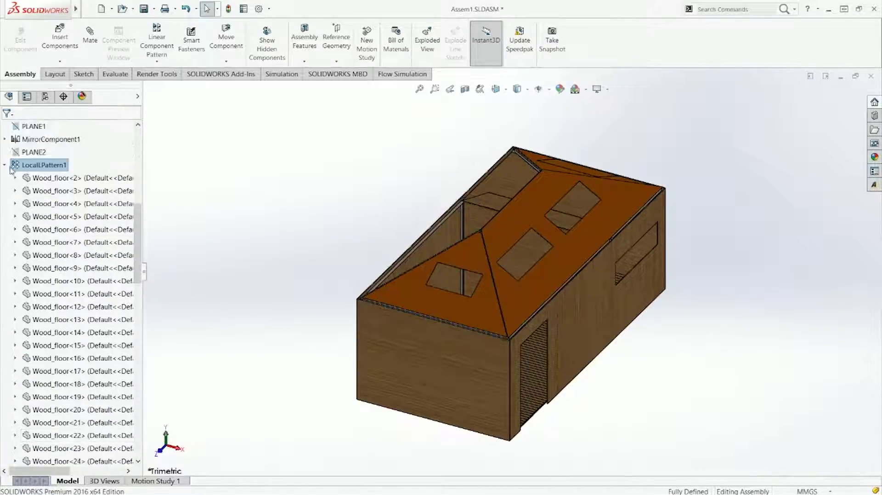
left_click(5, 164)
left_click(46, 396)
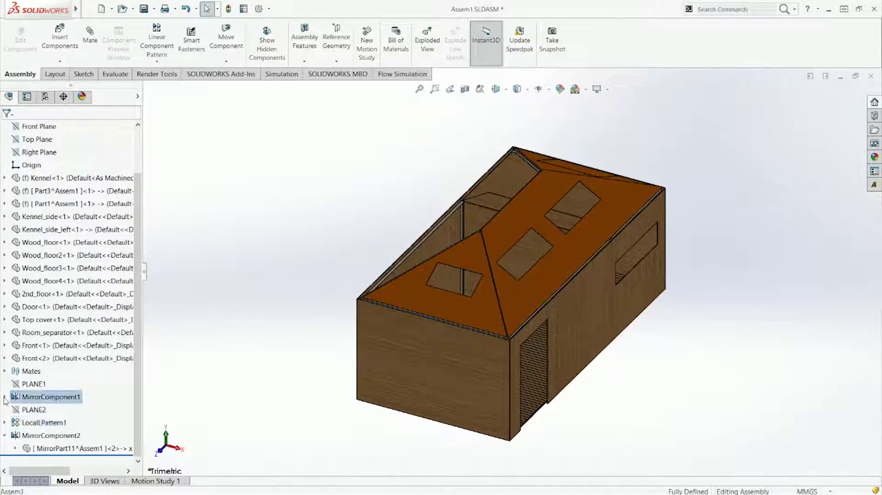
left_click(5, 396)
left_click(60, 409)
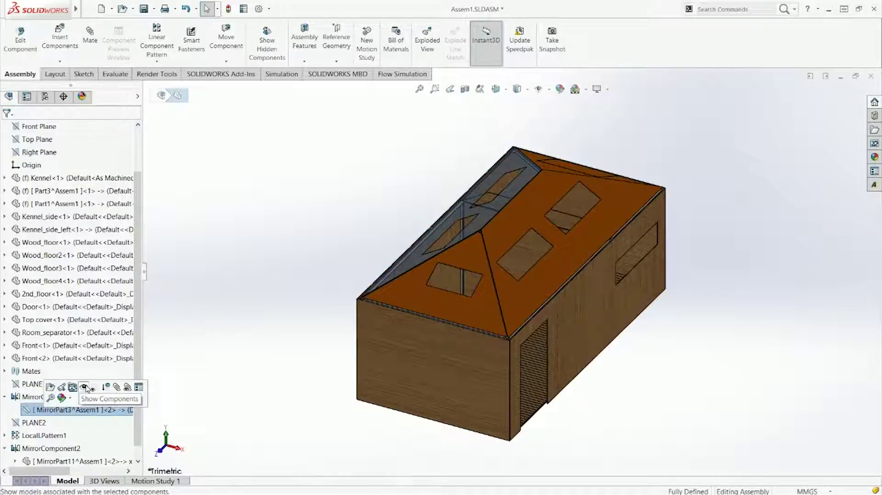
left_click(64, 388)
left_click(282, 285)
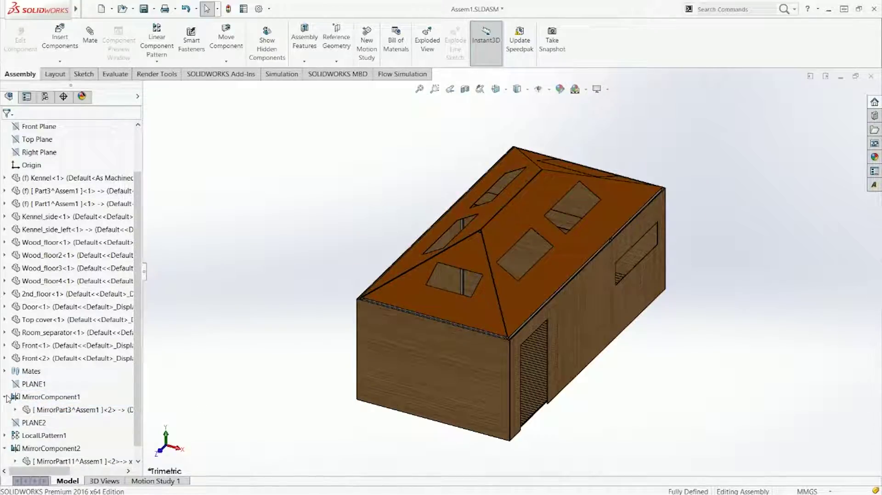
- Examine the assembled kennel's exterior walls and roof from low and side angles, including the plain end wall
middle_click_drag(467, 386, 412, 430)
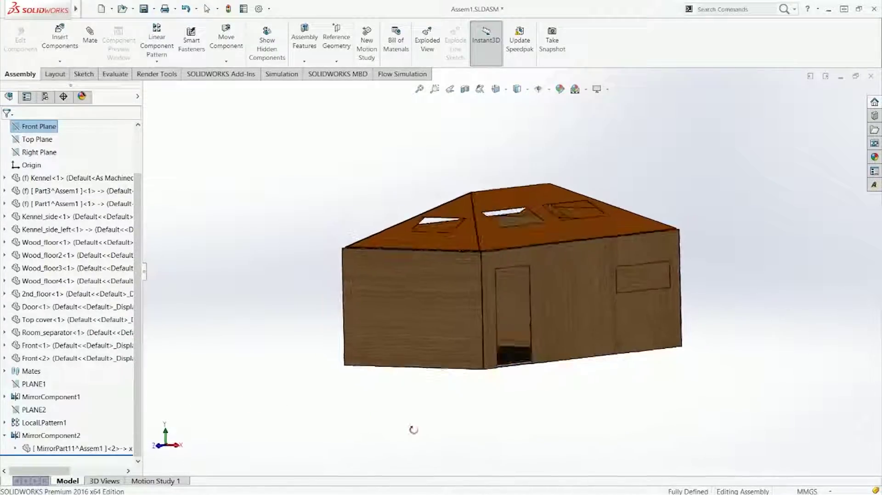
middle_click_drag(413, 429, 396, 412)
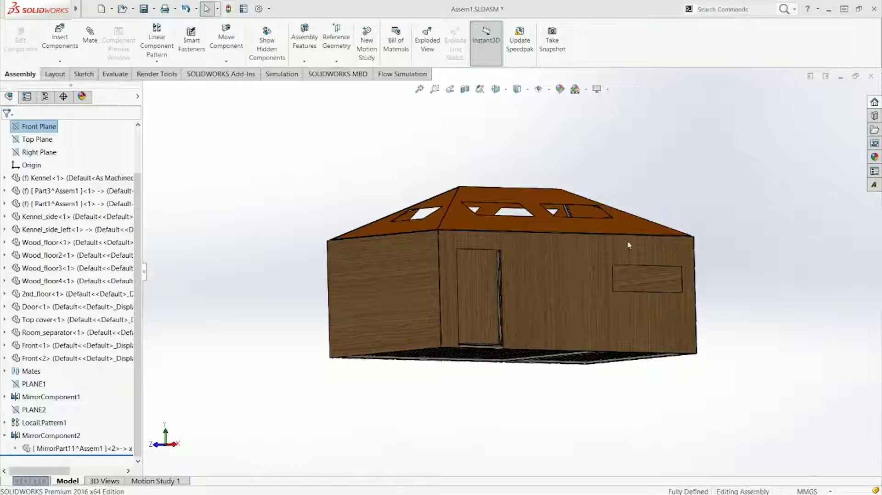
middle_click_drag(734, 204, 713, 234)
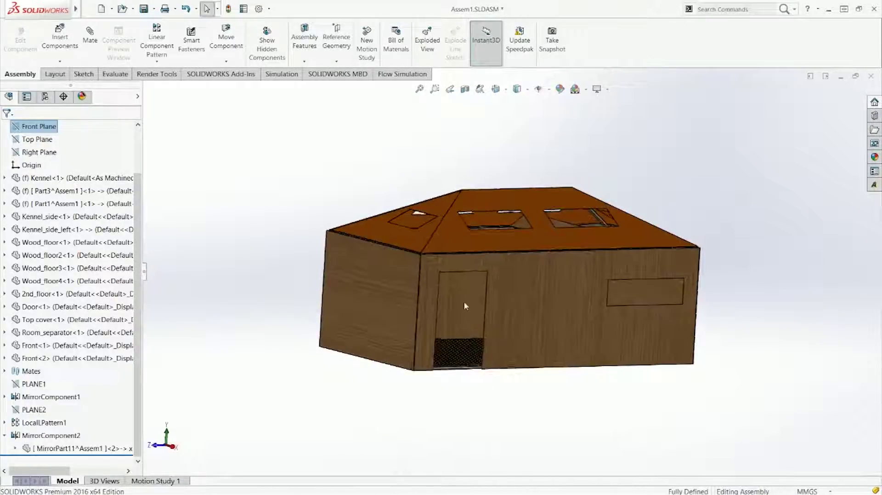
middle_click_drag(480, 305, 394, 312)
left_click(391, 309)
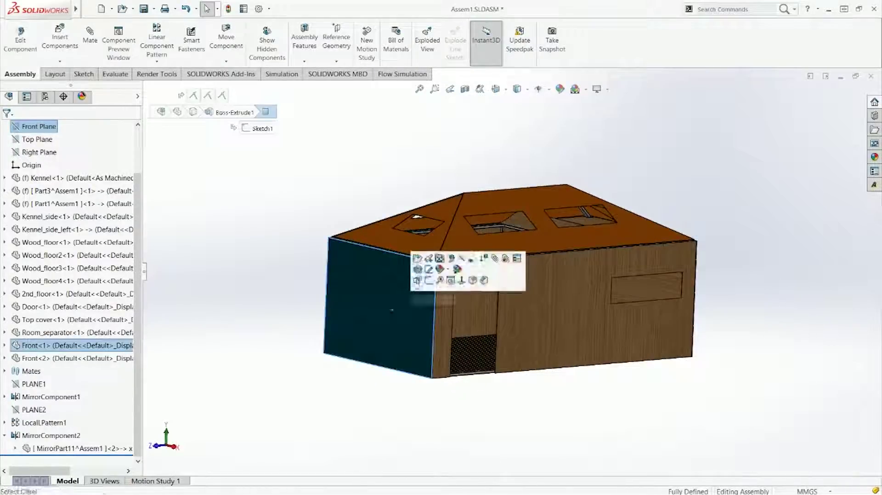
left_click(226, 283)
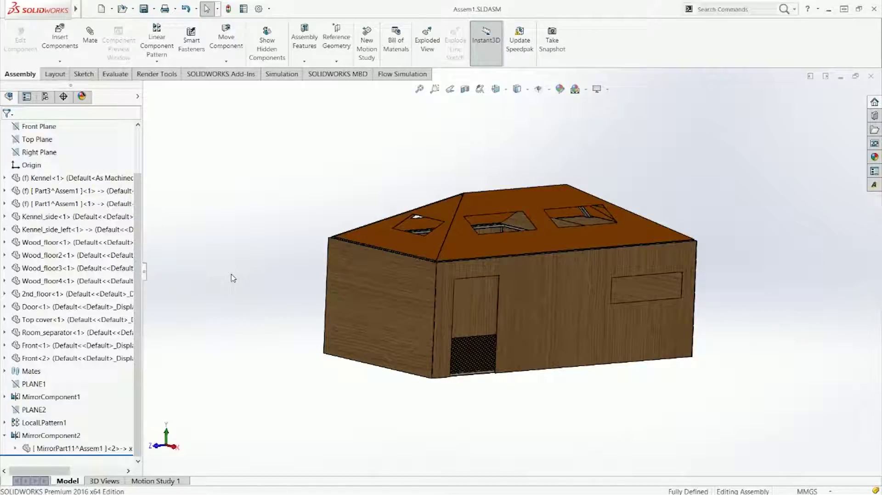
- Open the plain end wall part Front on its own and display its panel dimensions in the front view
middle_click_drag(514, 295, 457, 266)
left_click(457, 267)
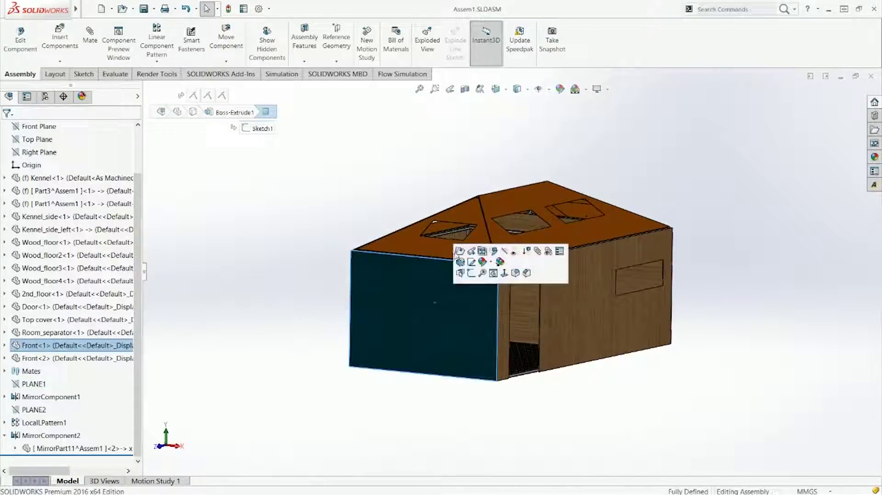
left_click(482, 250)
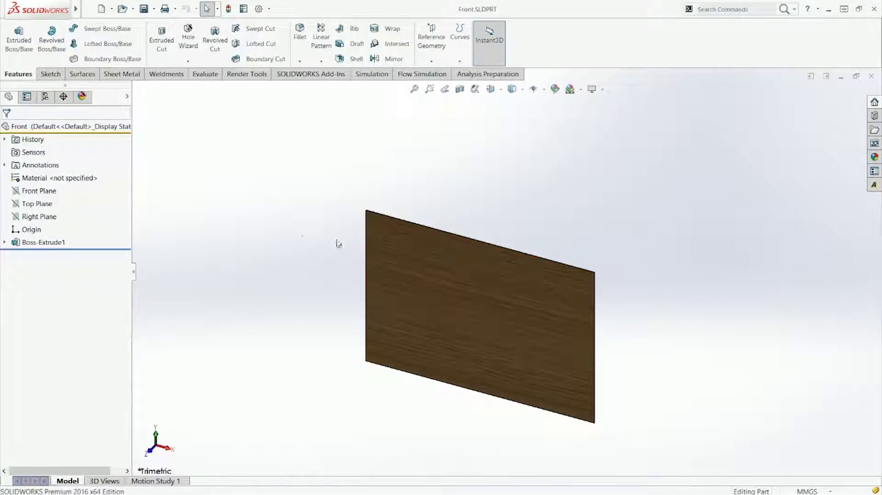
key("ctrl+1")
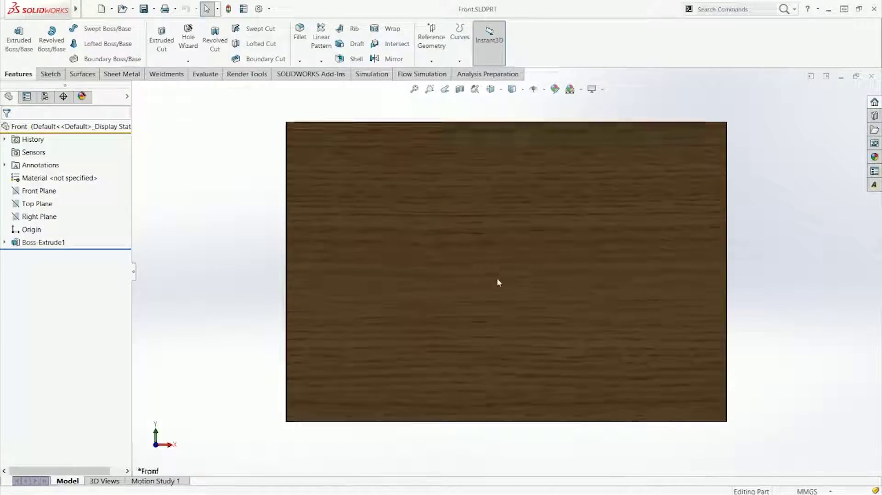
left_click(498, 278)
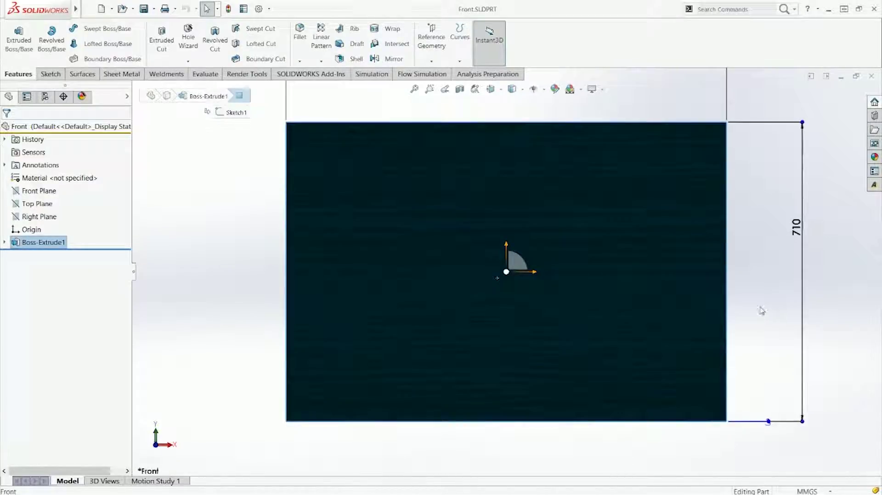
key("z")
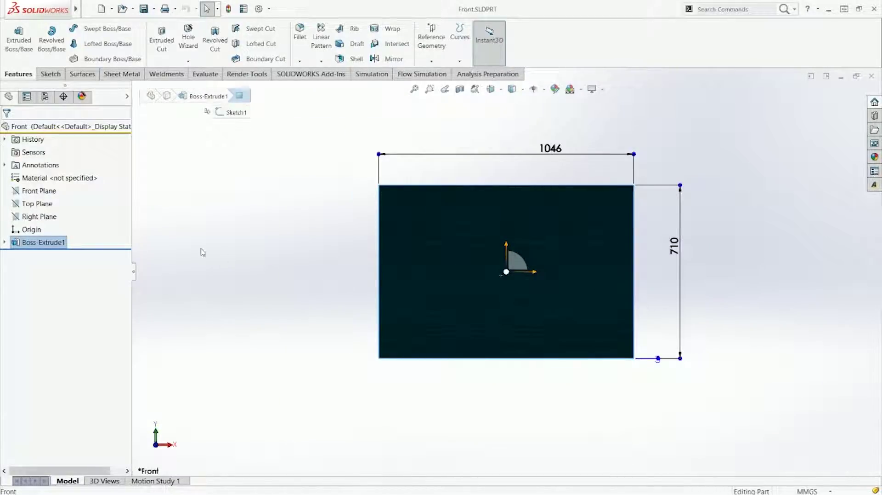
- Edit the Front panel's base sketch and draw a corner rectangle about 424 by 173 mm in its upper middle area
left_click(203, 252)
left_click(5, 243)
left_click(29, 255)
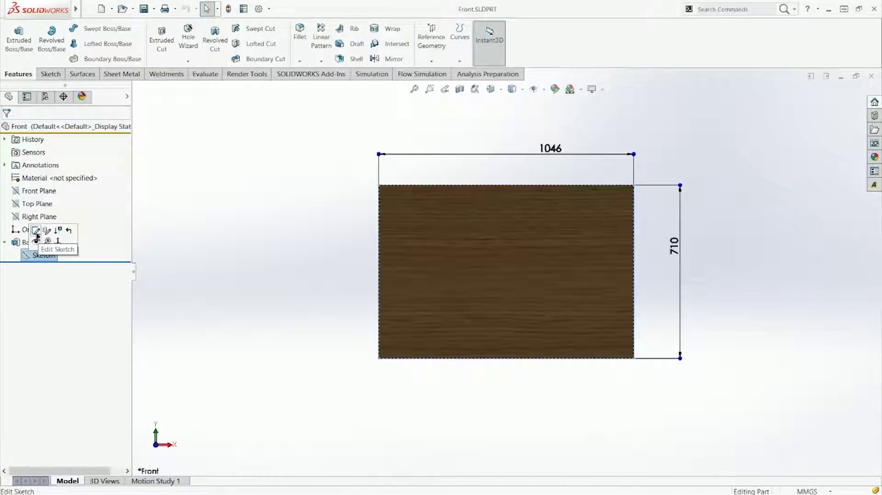
left_click(34, 234)
right_click_drag(245, 253, 294, 251)
left_click(462, 215)
left_click(567, 257)
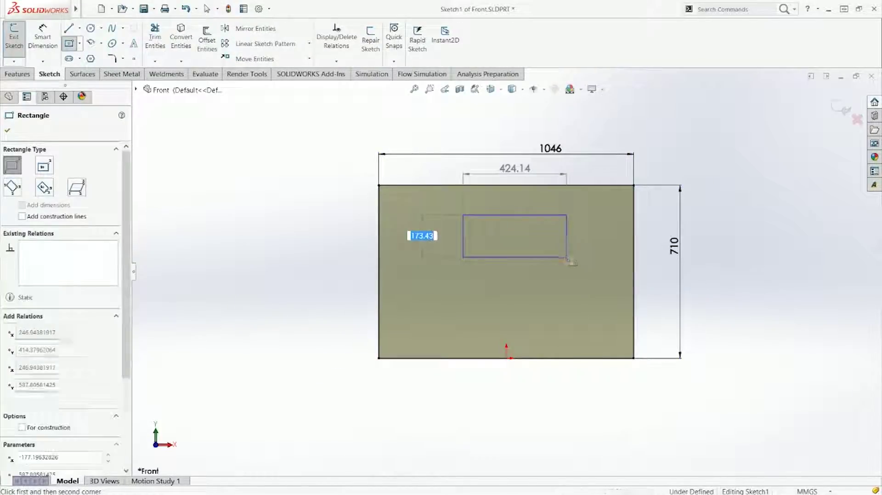
key("Escape")
right_click_drag(741, 307, 689, 283)
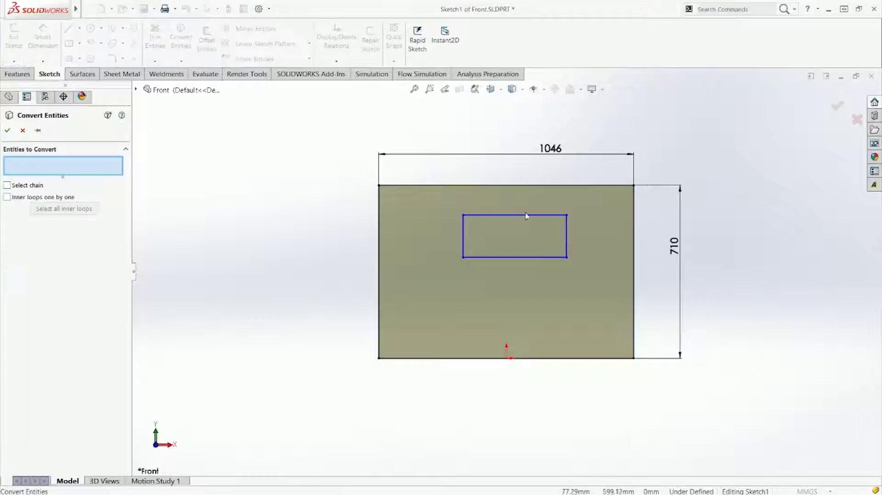
- Dimension the width and height of the inner rectangle on the Front panel, keeping its drawn size
key("Escape")
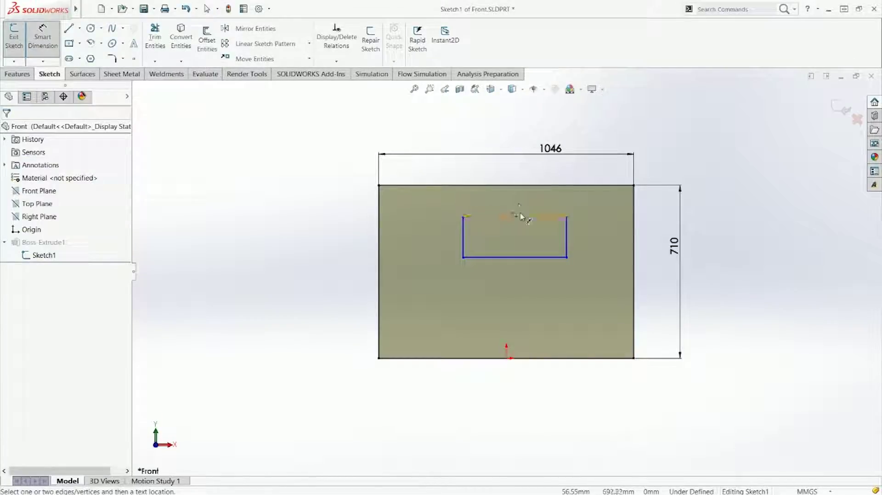
left_click(522, 216)
left_click(528, 212)
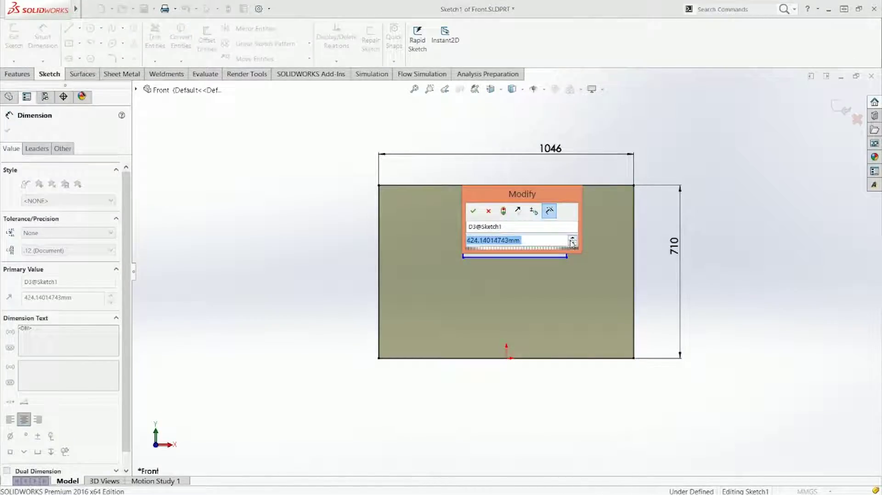
key("Return")
left_click(569, 243)
left_click(577, 241)
key("Return")
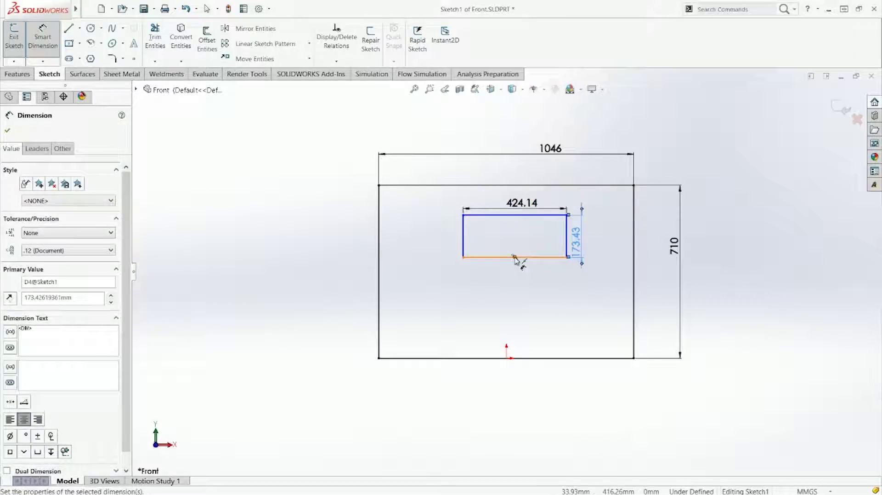
left_click(515, 257)
left_click(506, 359)
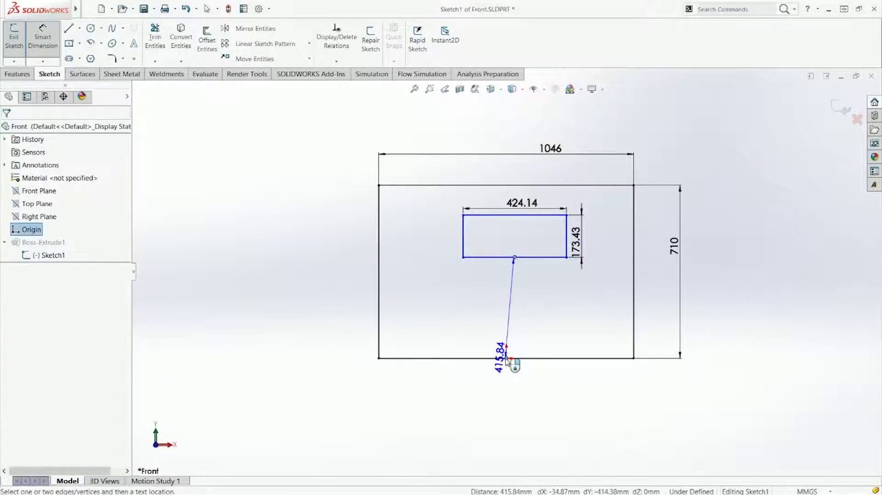
key("Escape")
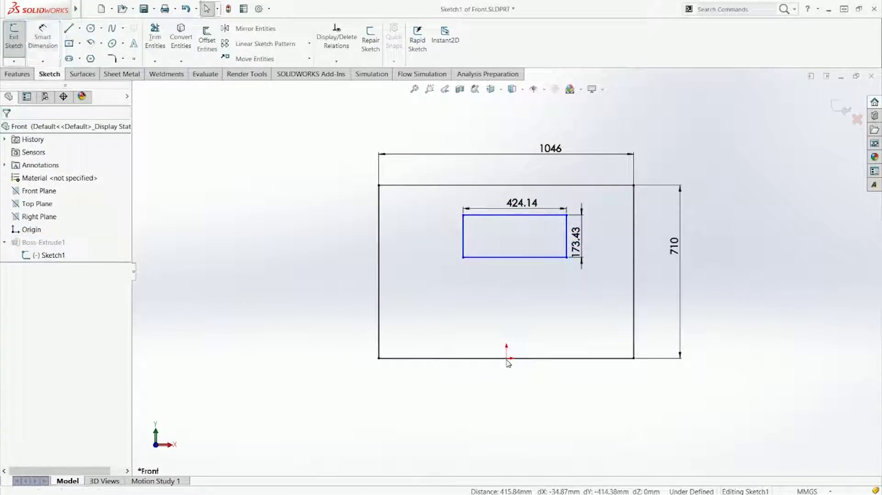
- Center the rectangle on the panel with a Vertical relation between its bottom edge's midpoint and the origin
left_click(517, 257)
left_click(503, 262)
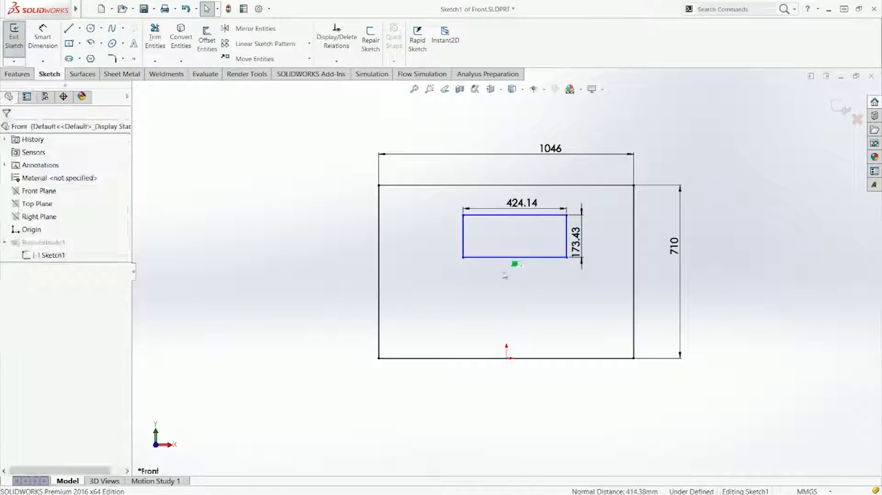
right_click(503, 259)
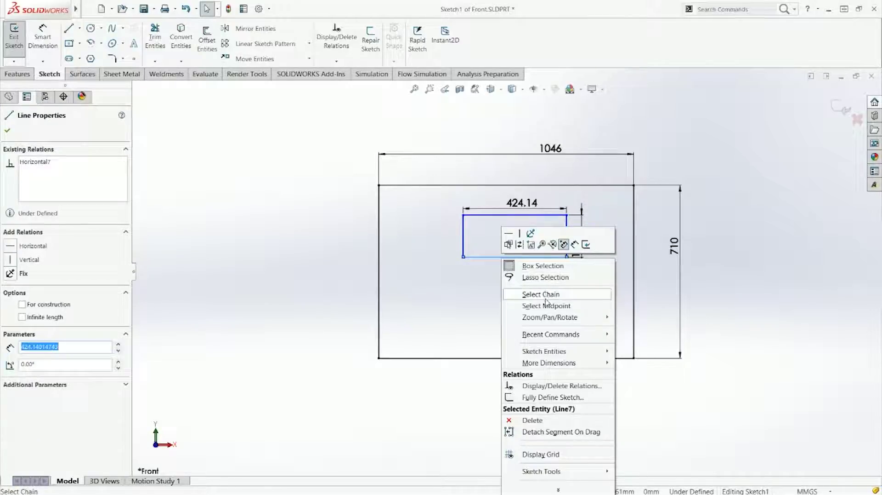
key("Escape")
left_click(507, 359, "ctrl")
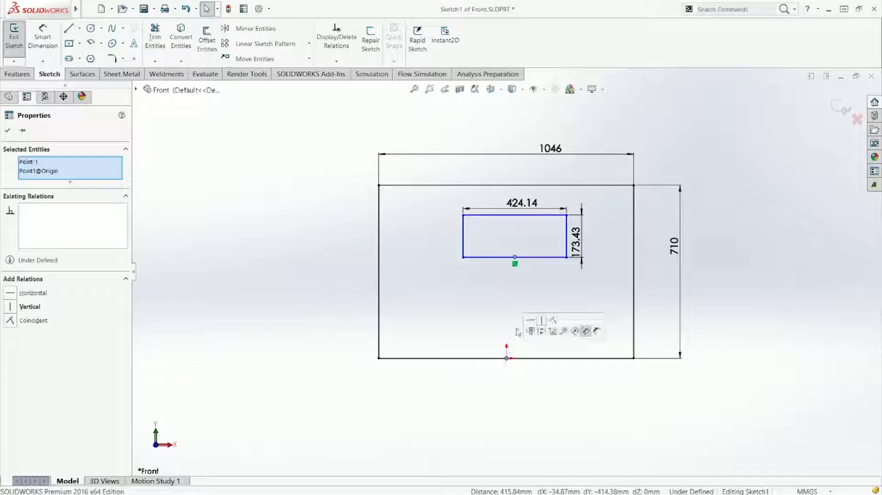
left_click(543, 320)
- Dimension the vertical distance from the origin to the rectangle's bottom edge, then exit the sketch and return to the assembly
right_click_drag(542, 320, 529, 275)
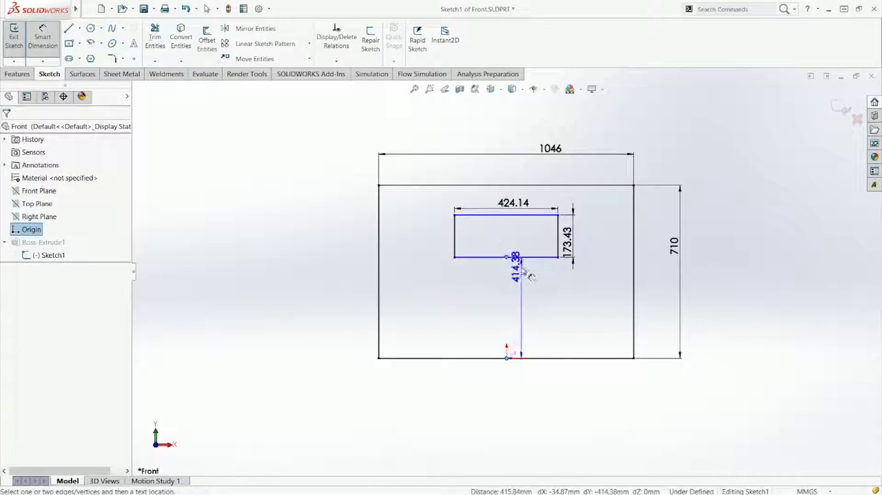
left_click(586, 301)
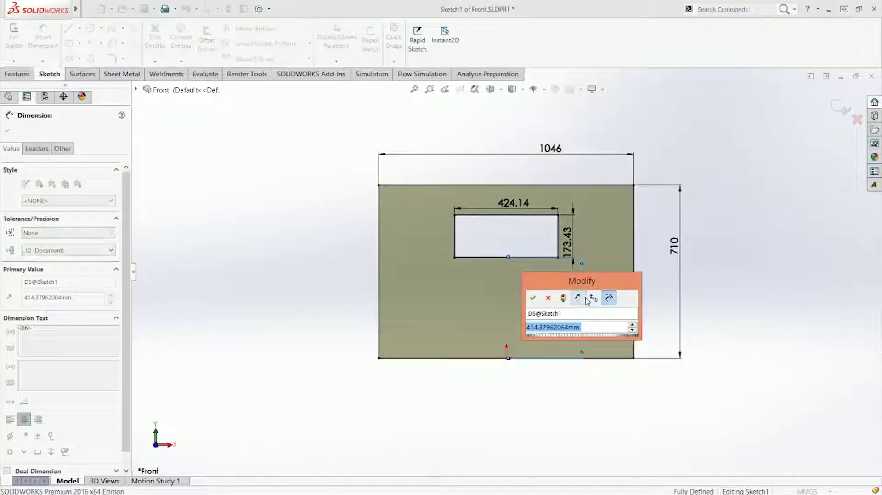
key("Return")
key("Escape")
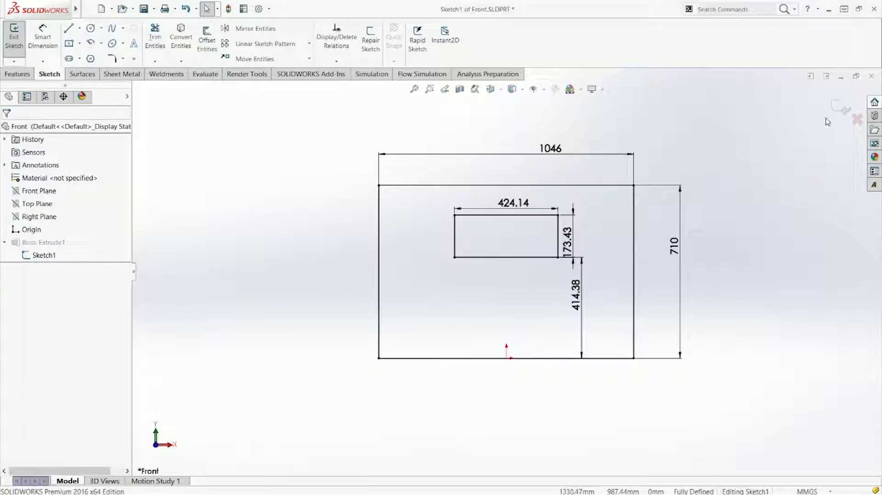
left_click(838, 110)
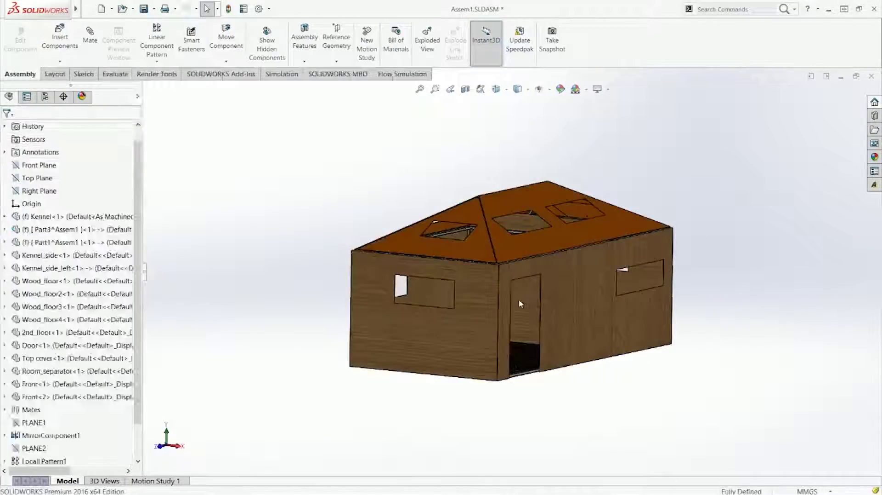
- Examine the new opening in the kennel's end wall up close and display the Front part's dimensions in the assembly
left_click(403, 298)
middle_click_drag(411, 302, 401, 307)
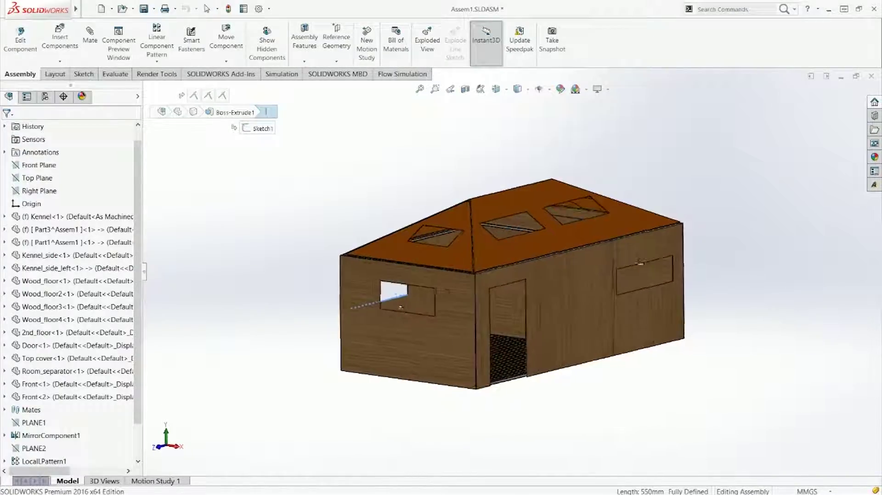
left_click(403, 300)
scroll(398, 324, "up", 3)
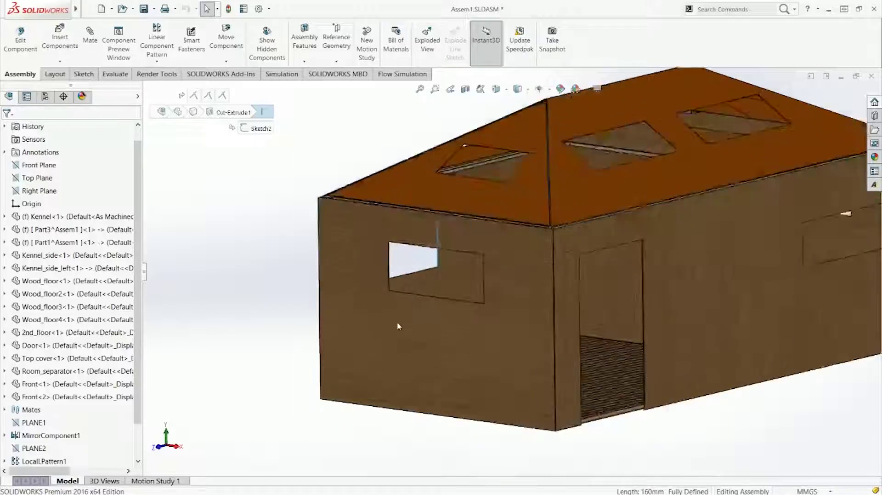
scroll(398, 326, "up", 10)
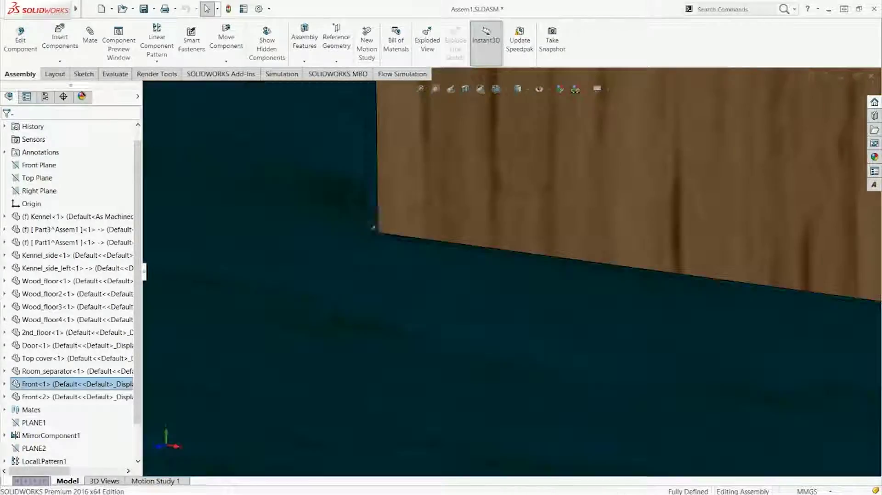
scroll(429, 225, "down", 6)
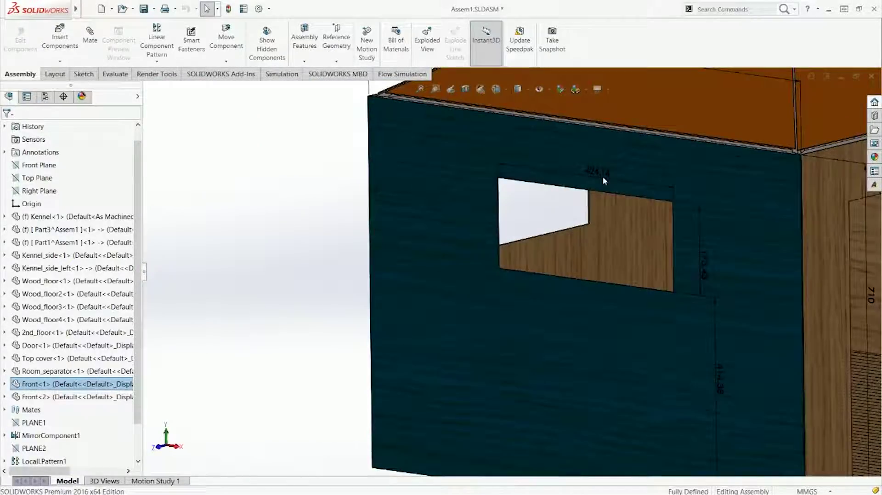
- Set the front panel's window opening to 550 mm wide and 160 mm high
double_click(603, 175)
type("550")
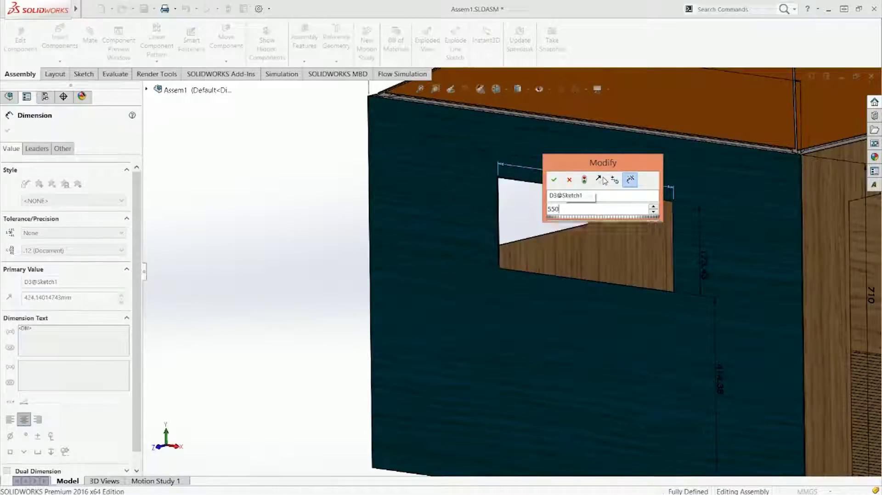
key("Return")
double_click(705, 269)
type("16")
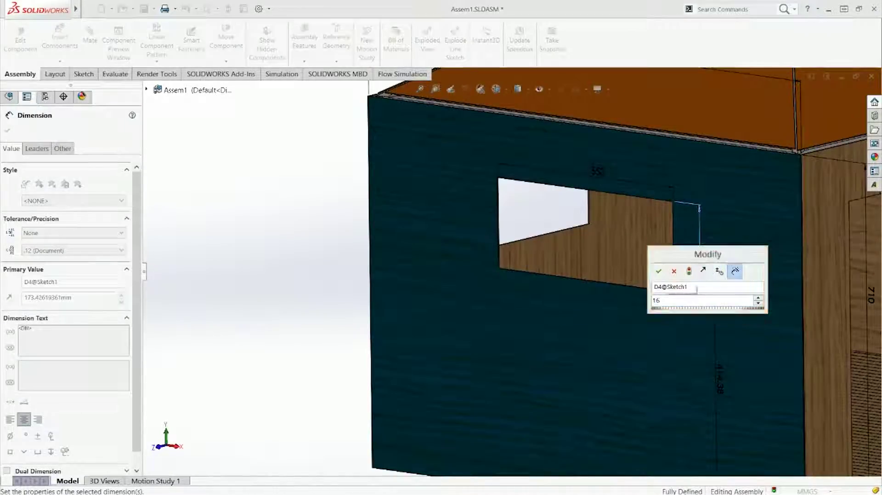
type("0")
key("Return")
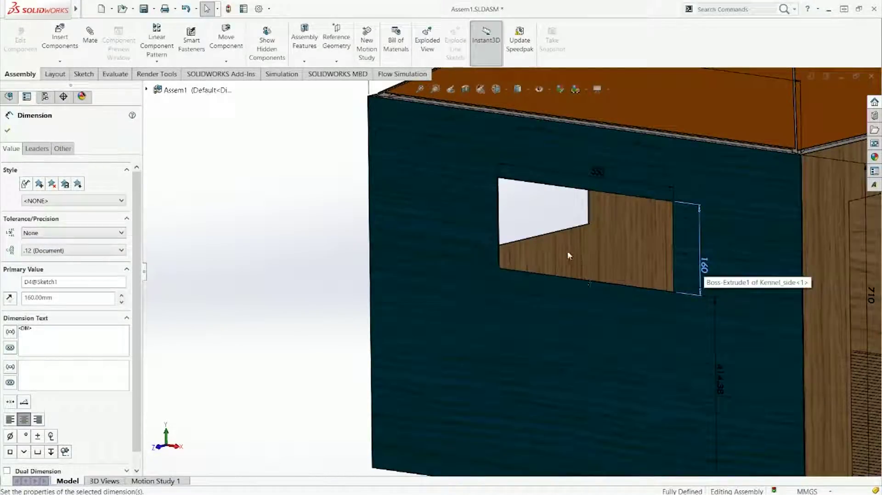
- Examine the window openings in the kennel's left and right side walls, including their lower corners and the Kennel_side dimensions
middle_click_drag(569, 255, 640, 247)
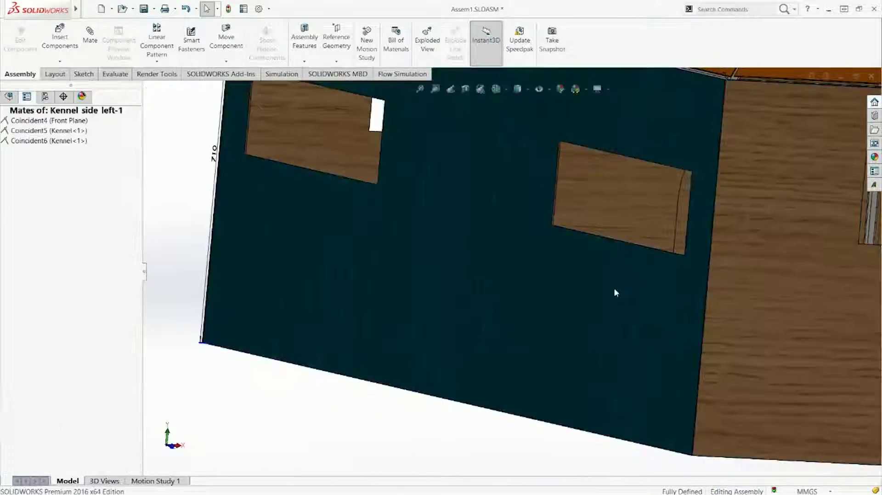
key("z")
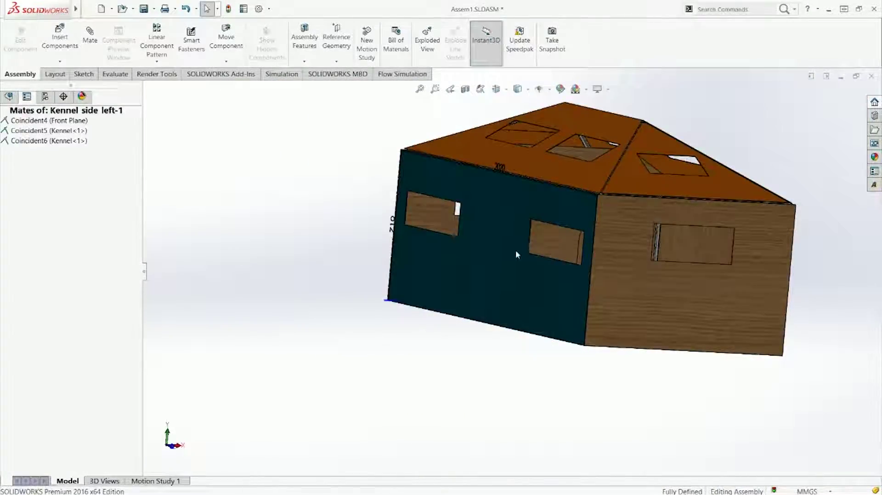
scroll(516, 249, "down", 10)
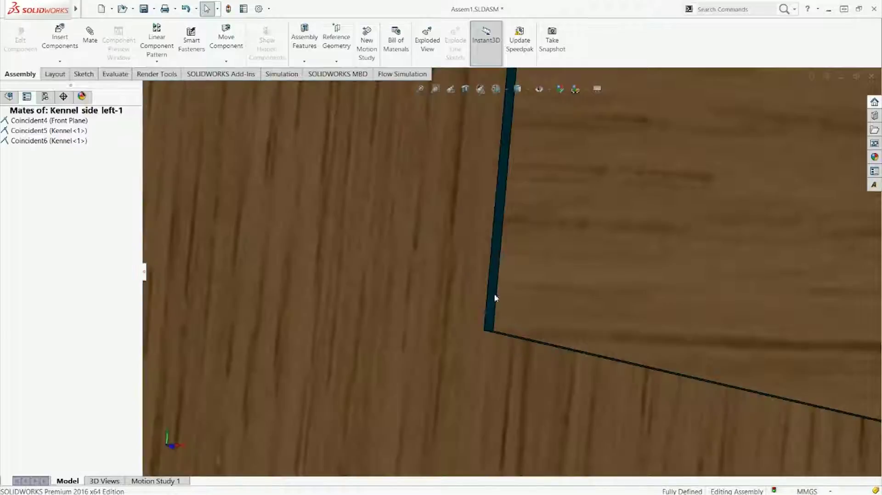
key("f")
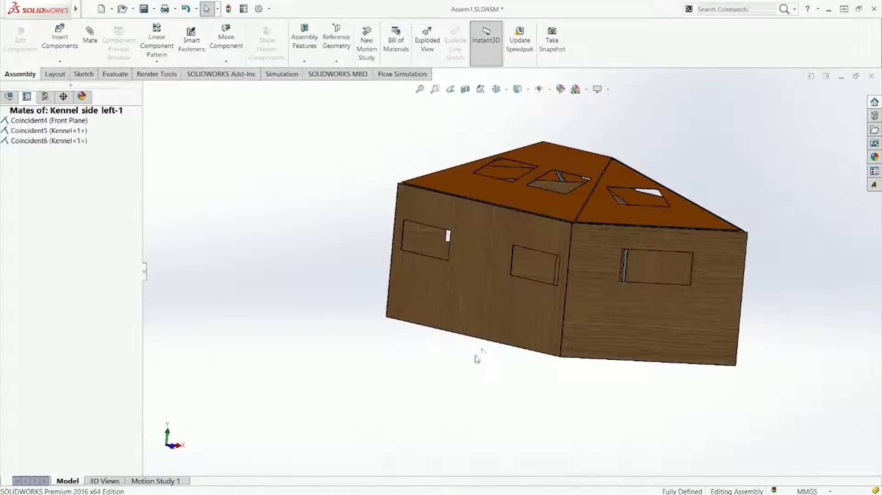
left_click(325, 262)
middle_click_drag(411, 327, 571, 291)
scroll(496, 335, "down", 10)
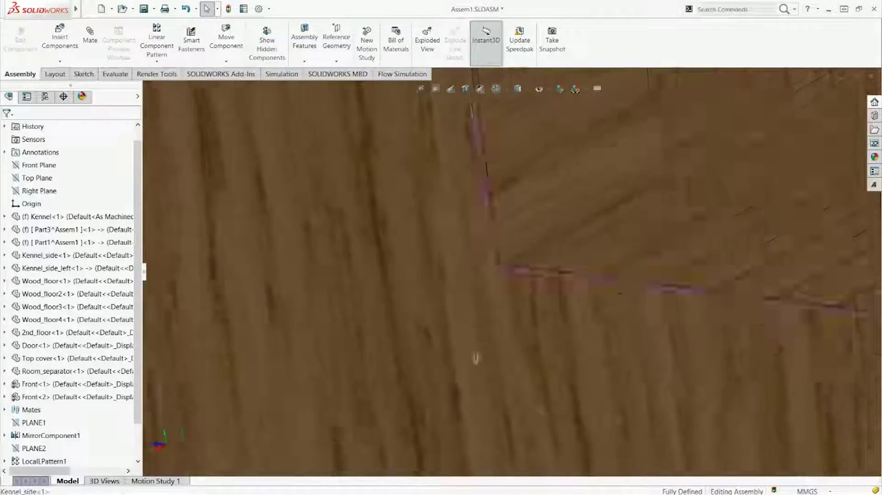
left_click(497, 270)
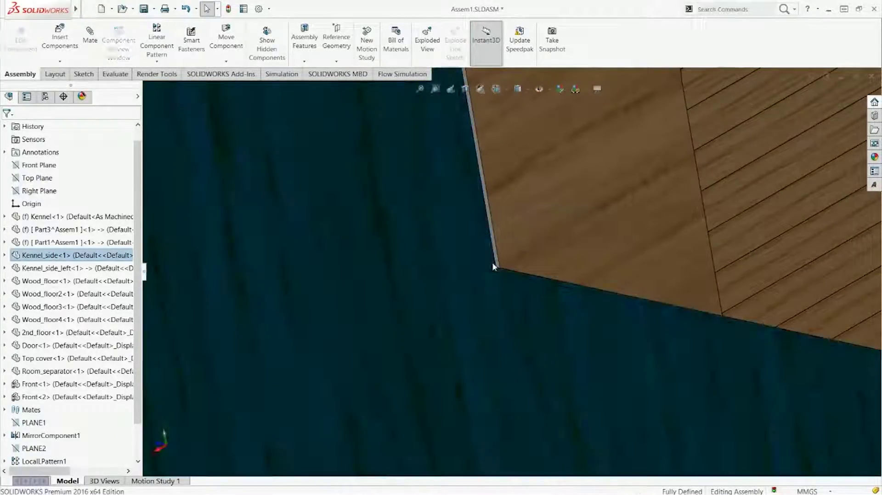
scroll(497, 280, "up", 8)
scroll(497, 297, "up", 5)
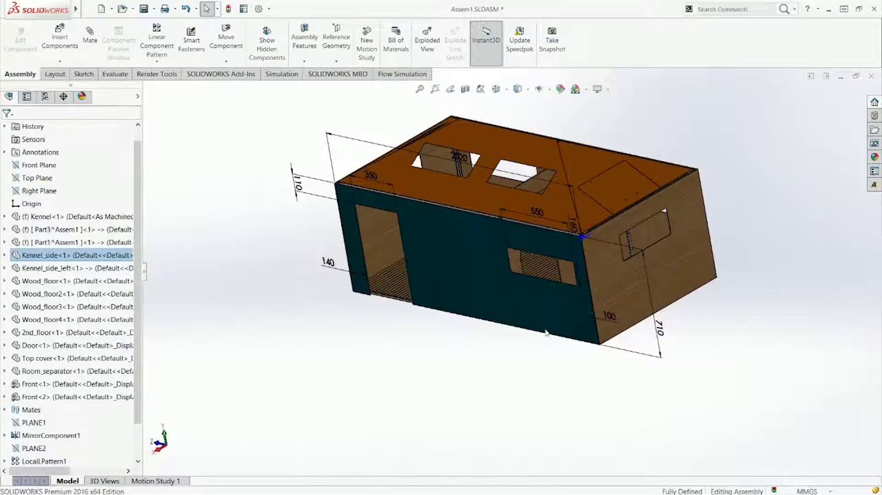
- Reposition the window width and height dimensions on the Kennel_side panel so they sit clear of the roof
middle_click_drag(453, 340, 484, 300)
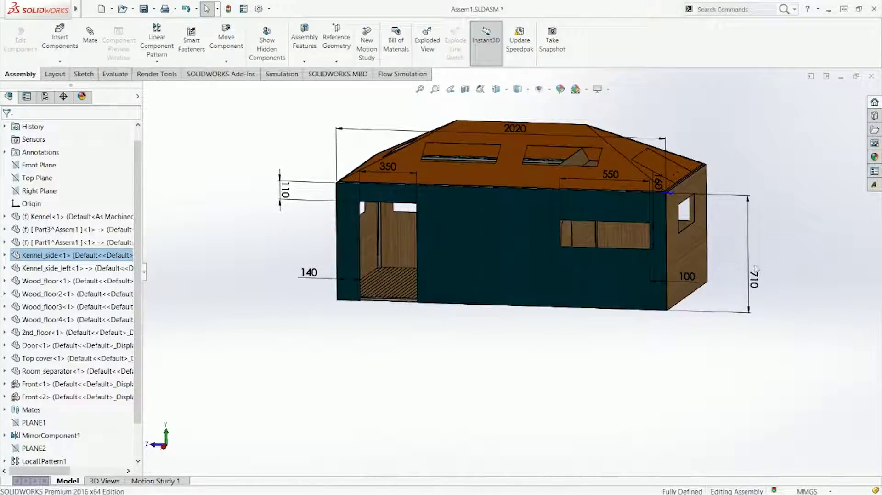
left_click(615, 186)
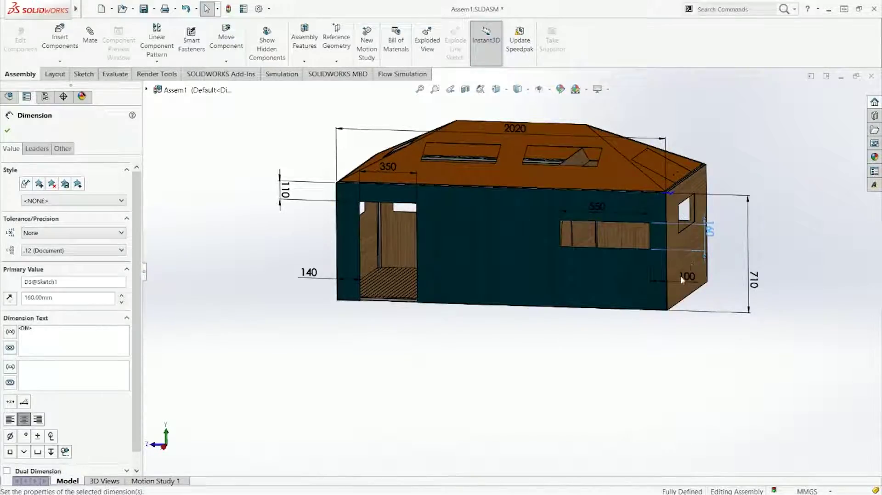
left_click(754, 264)
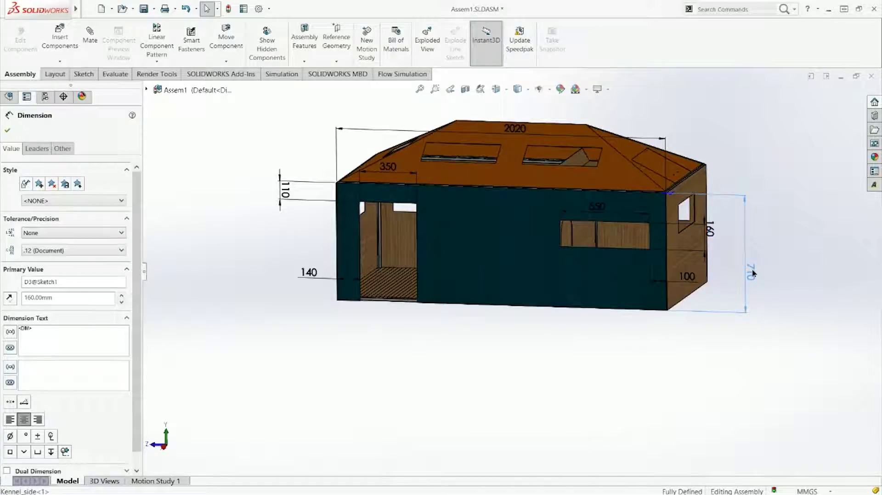
left_click(680, 345)
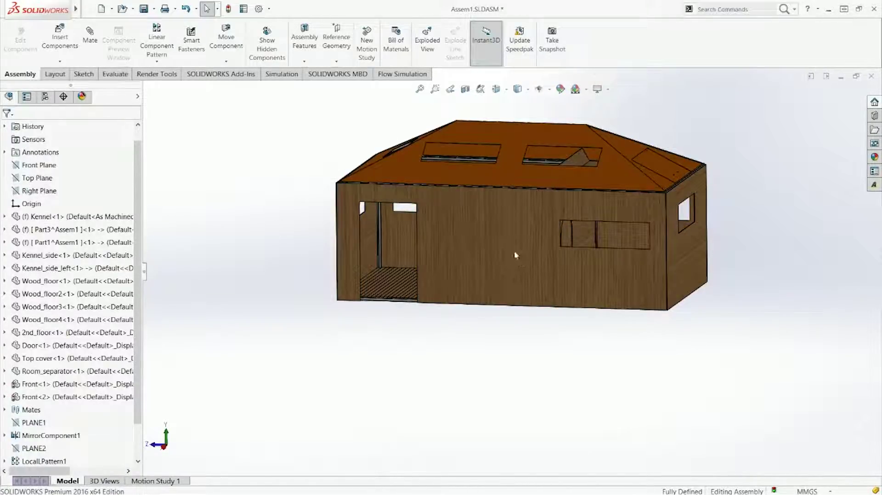
- Open the Kennel_side part from the assembly
middle_click_drag(534, 254, 571, 261)
middle_click_drag(456, 254, 438, 296)
scroll(504, 262, "down", 10)
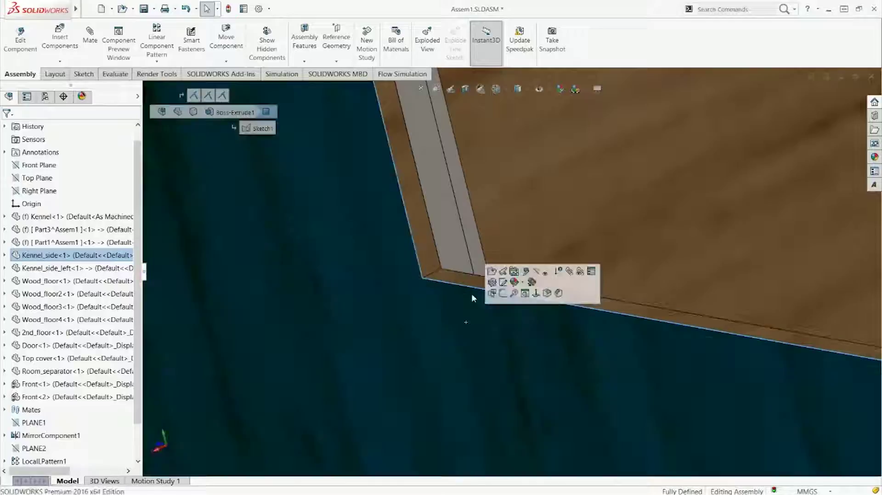
left_click(491, 289)
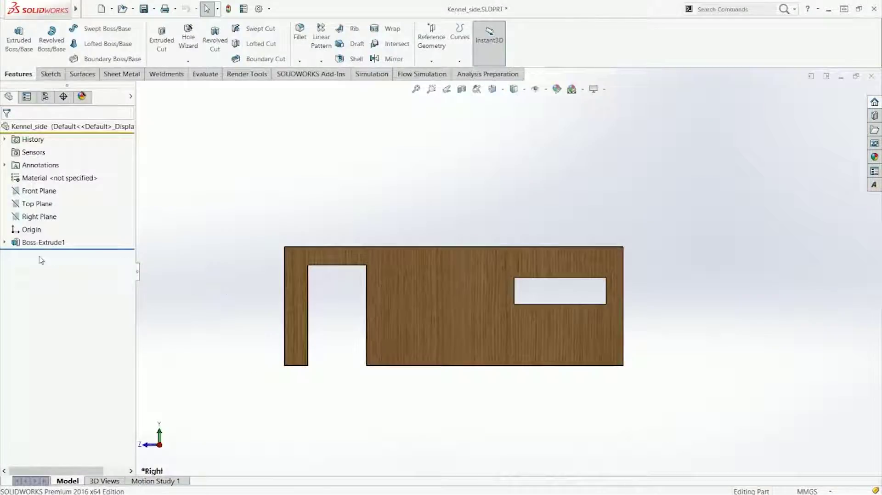
- Review the sketch of Boss-Extrude1 in the Kennel_side part and return to the assembly
left_click(5, 241)
left_click(42, 255)
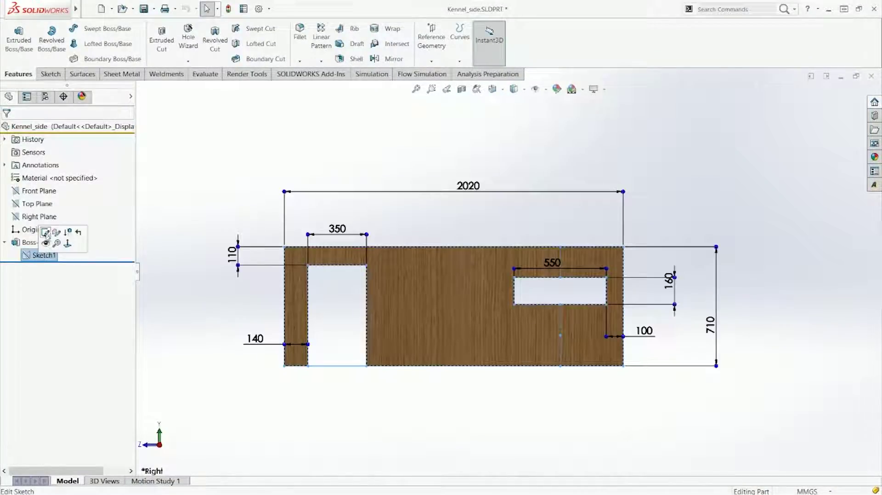
left_click(45, 232)
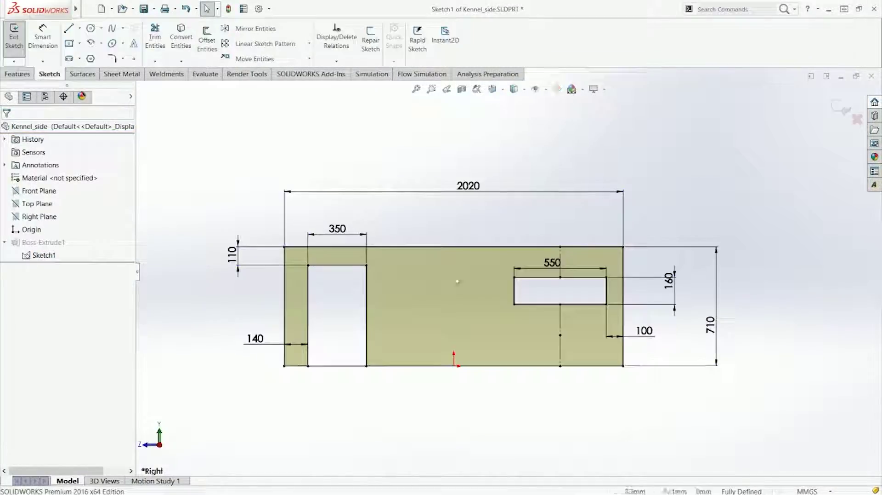
left_click(838, 110)
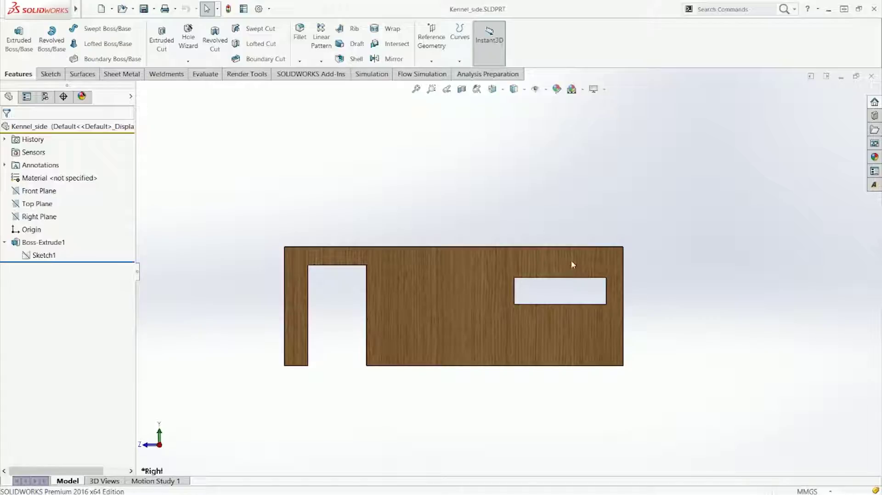
key("ctrl+Tab")
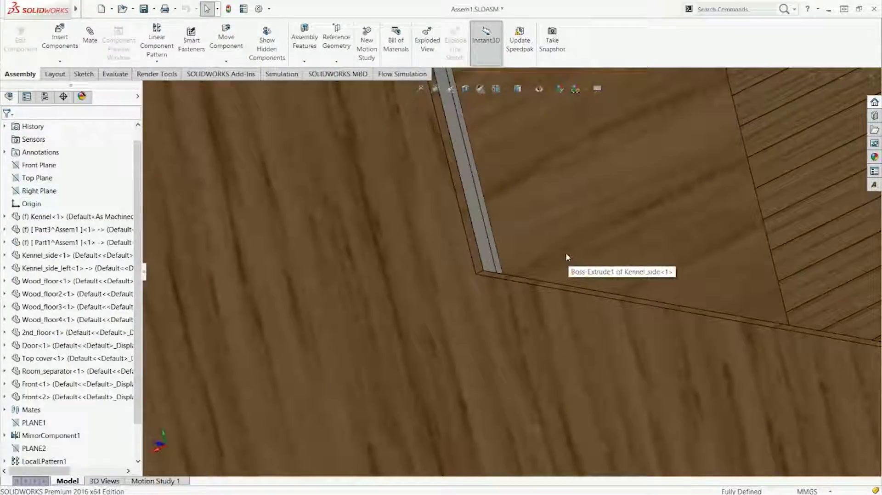
- Select the lower inside face of the window opening in the Kennel_side panel
scroll(566, 257, "up", 10)
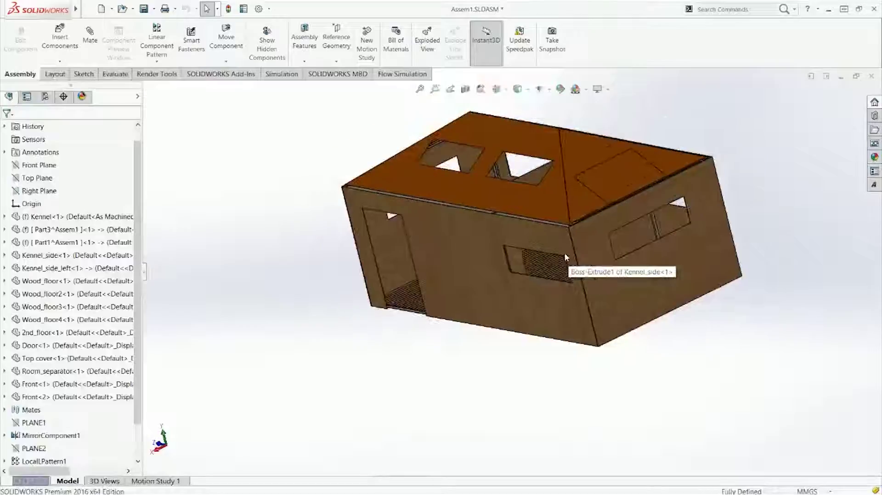
key("ctrl+1")
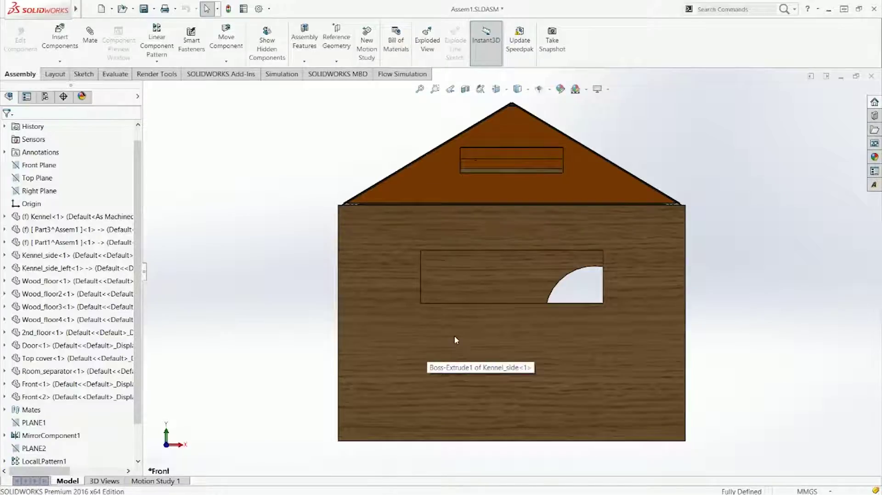
middle_click_drag(469, 338, 459, 368)
scroll(488, 385, "down", 5)
scroll(488, 385, "down", 3)
middle_click_drag(518, 346, 490, 296)
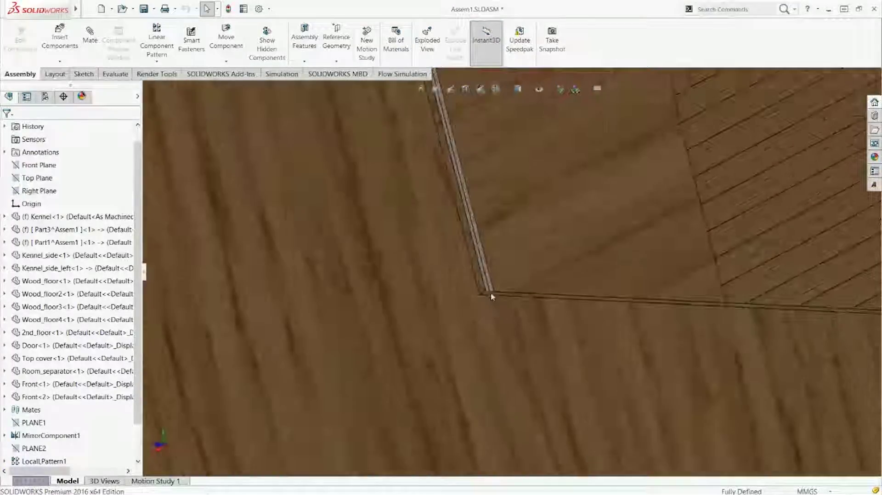
left_click(489, 294)
scroll(490, 294, "down", 2)
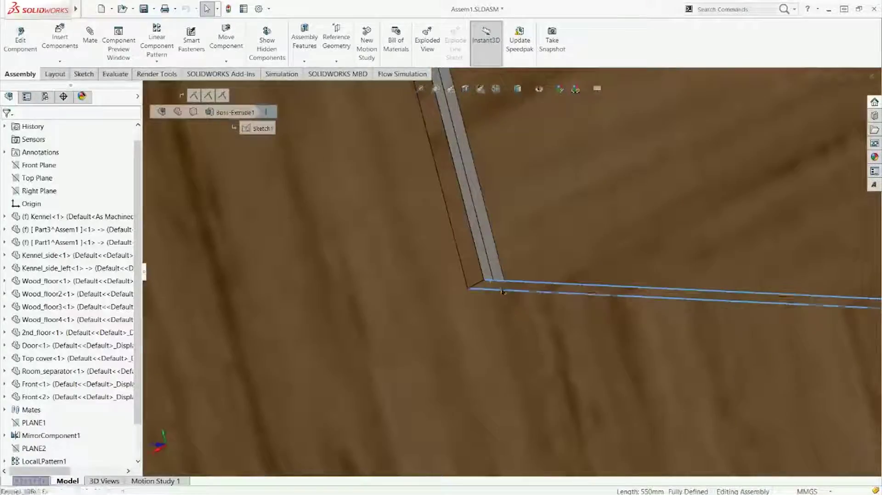
left_click(501, 289)
- Add the front window's lower inside face to the selection to measure its normal distance from the side window's face
scroll(282, 279, "up", 10)
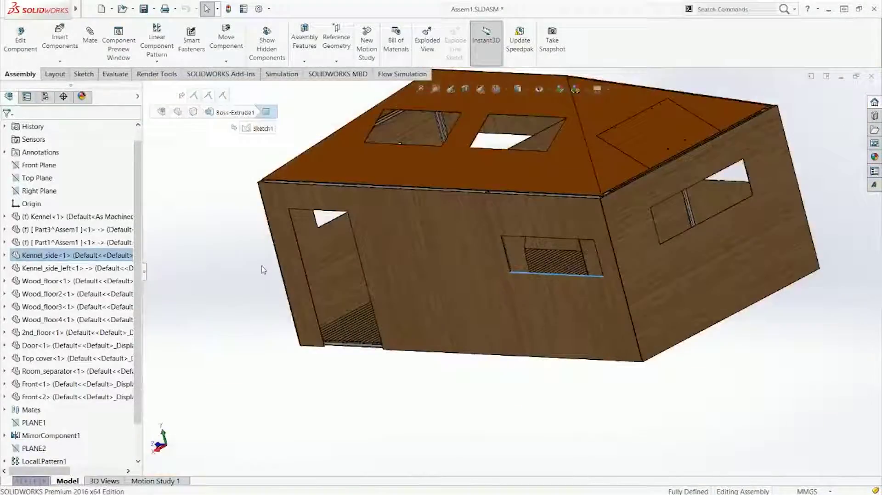
middle_click_drag(282, 280, 436, 248)
scroll(436, 248, "down", 10)
scroll(436, 248, "down", 3)
scroll(419, 229, "down", 2)
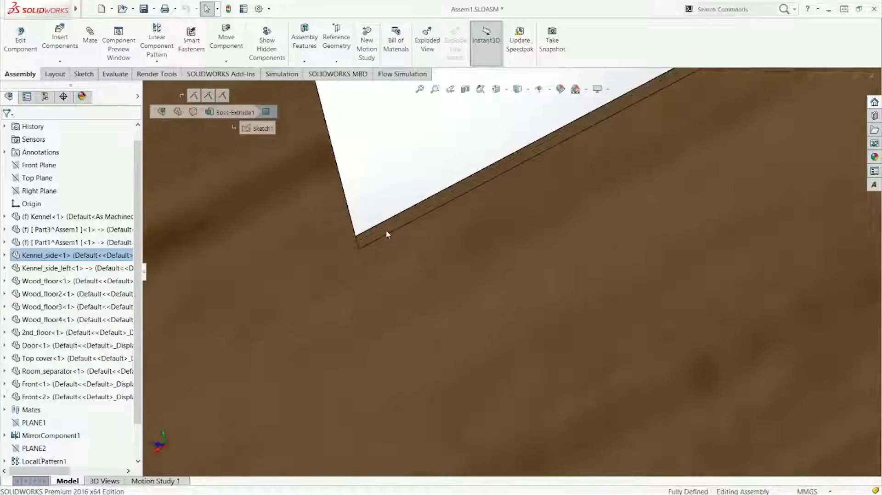
left_click(386, 231, "ctrl")
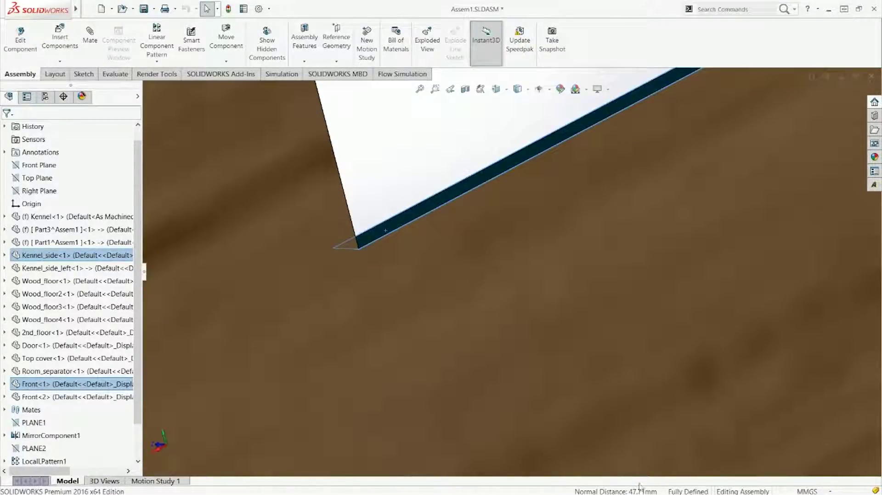
- Reduce the front window's height above the panel's lower edge by 47.71 mm
scroll(473, 317, "up", 3)
left_click(485, 203)
key("ctrl+1")
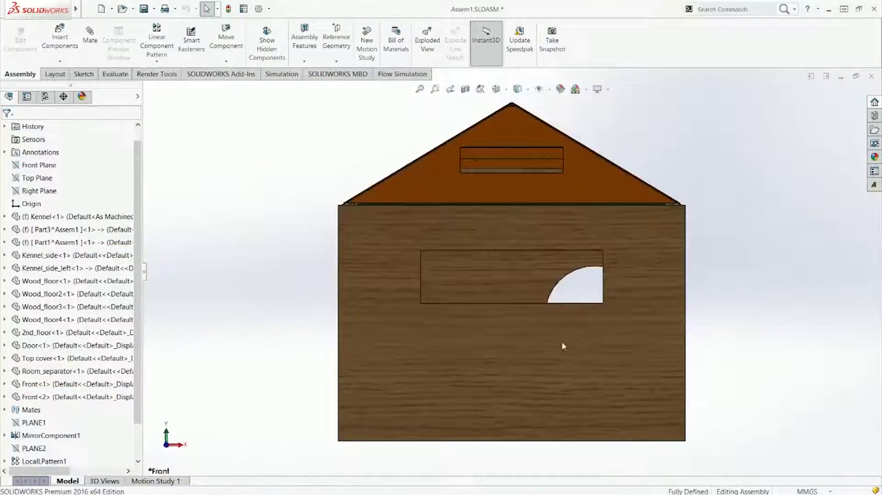
left_click(564, 345)
double_click(611, 348)
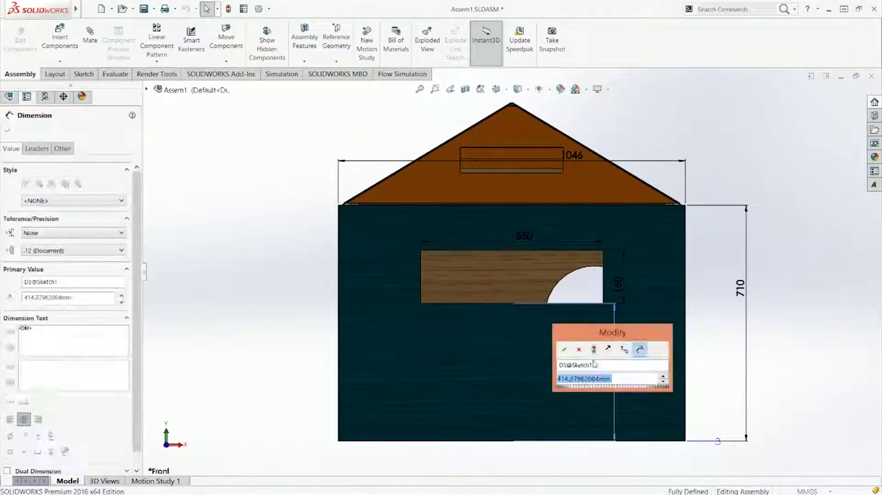
left_click(628, 377)
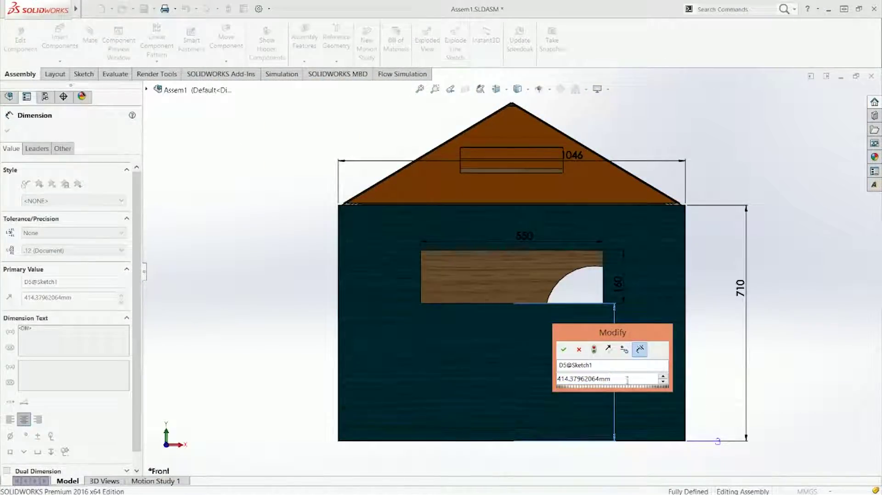
type("-47")
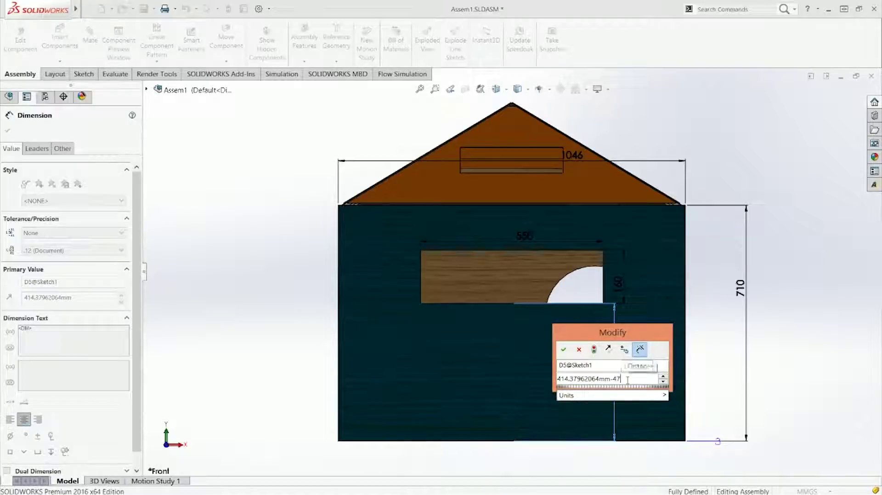
type(".71")
key("Return")
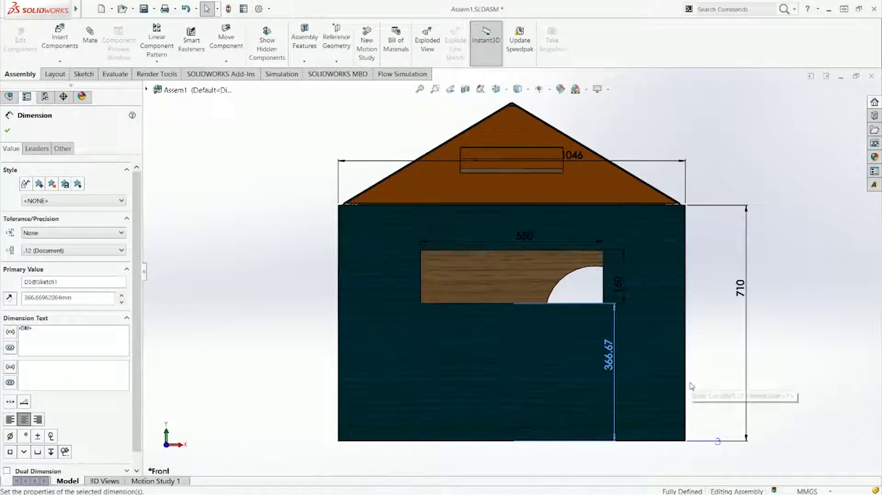
left_click(692, 385)
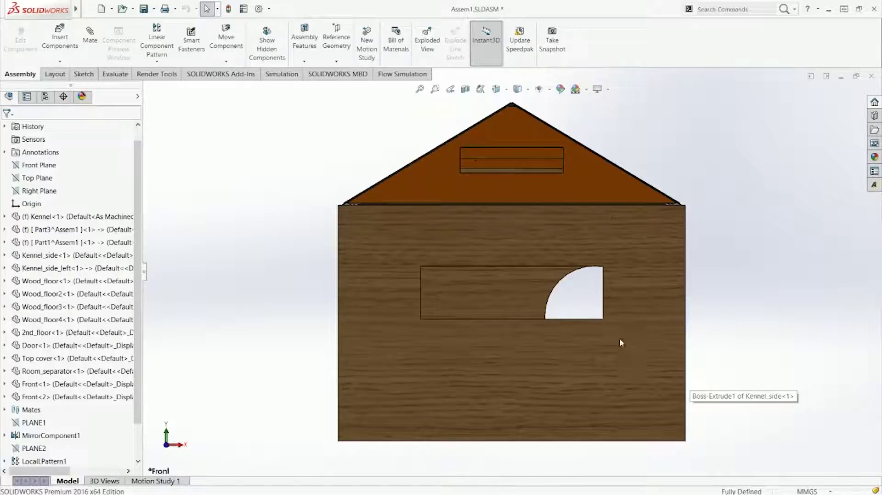
- Measure the normal distance between the lower inside faces of the window openings in the Front and Kennel_side_left panels
key("ctrl+7")
scroll(484, 331, "down", 10)
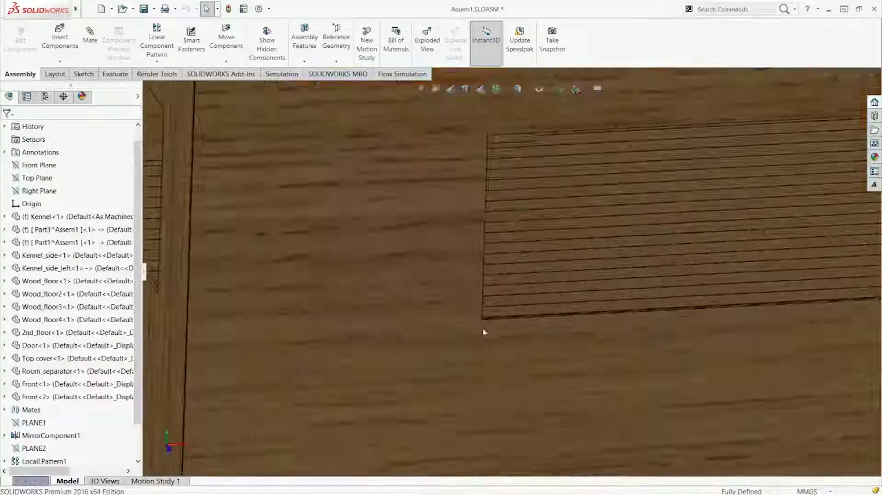
scroll(487, 322, "down", 5)
left_click(400, 293)
scroll(388, 310, "up", 6)
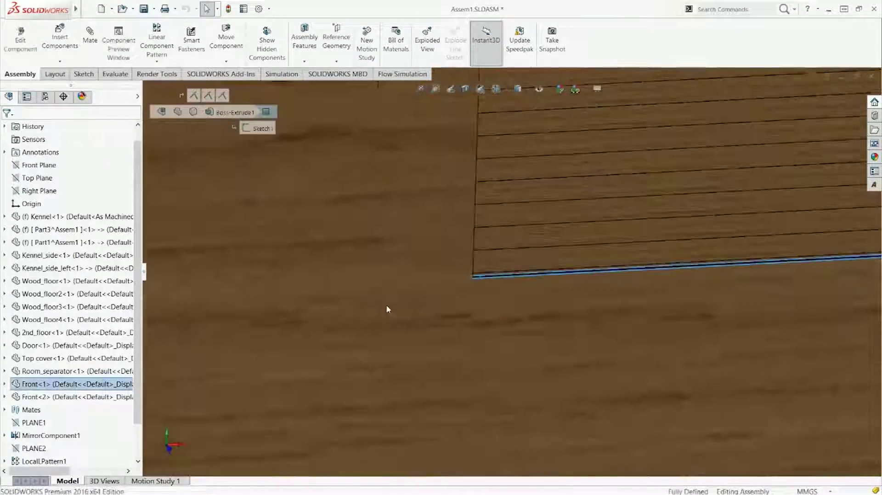
scroll(391, 276, "down", 5)
scroll(404, 223, "down", 3)
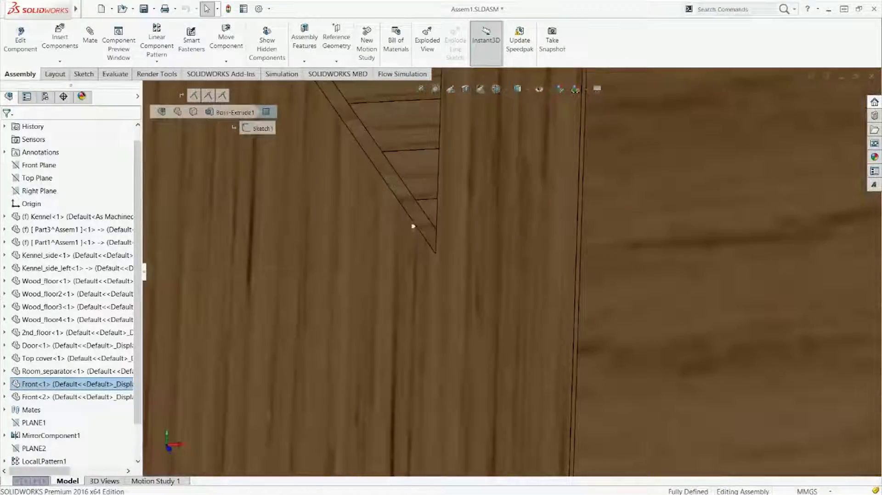
left_click(420, 222)
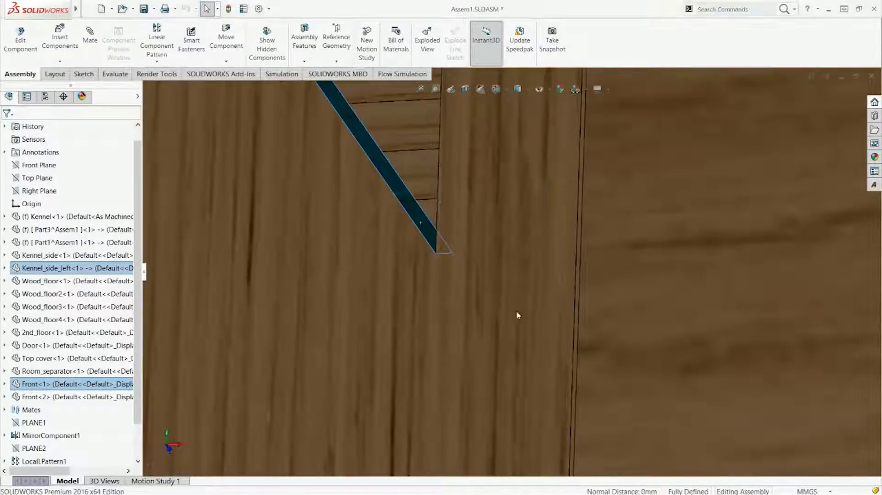
middle_click_drag(518, 315, 577, 382)
key("ctrl+1")
key("Escape")
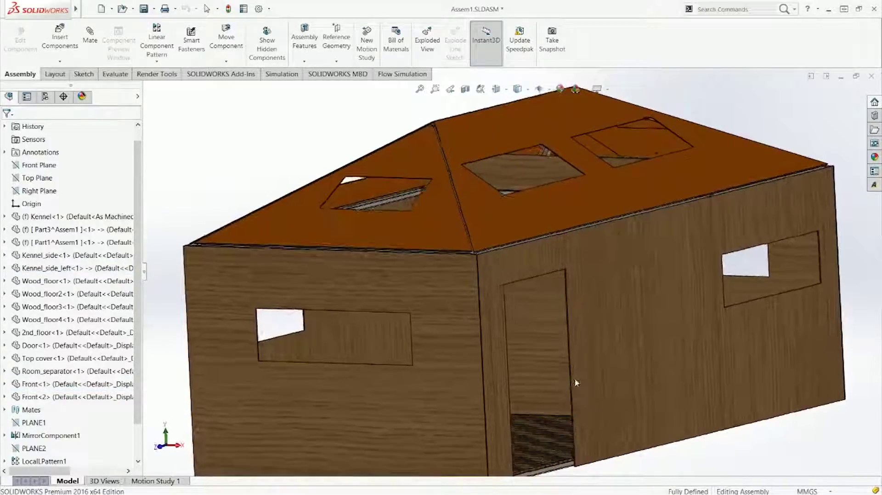
- Examine the front panel's window opening and its lower inside face against the neighbouring side panel
left_click(769, 334)
scroll(631, 288, "up", 2)
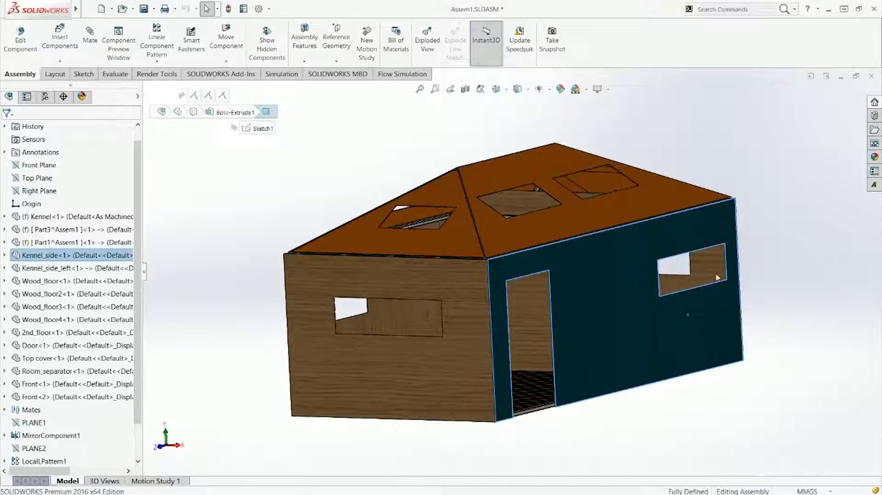
left_click(779, 277)
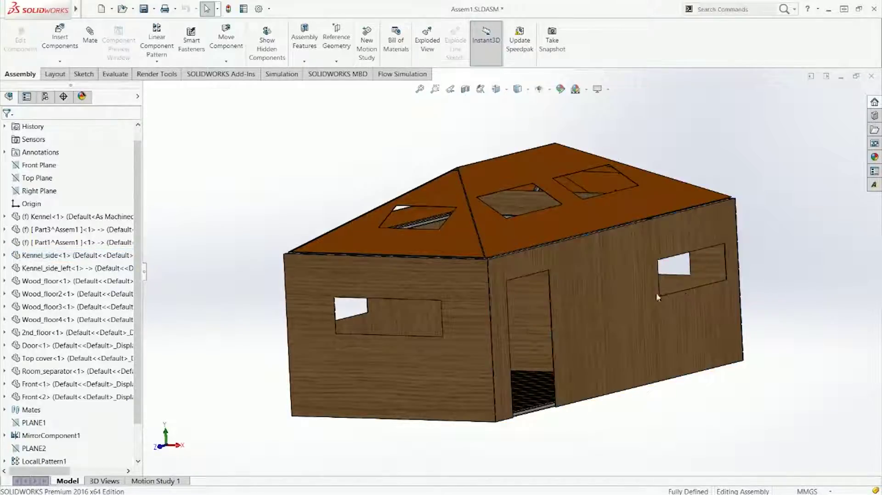
left_click(487, 315)
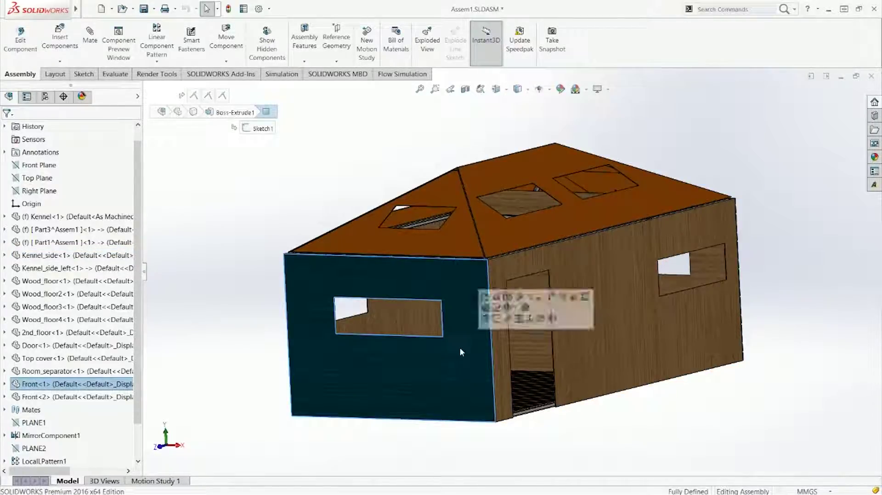
scroll(344, 339, "down", 10)
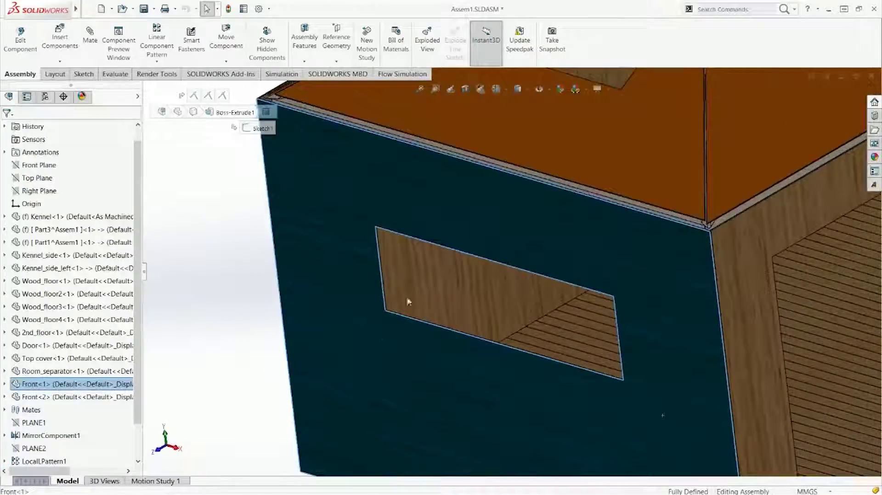
scroll(417, 356, "down", 10)
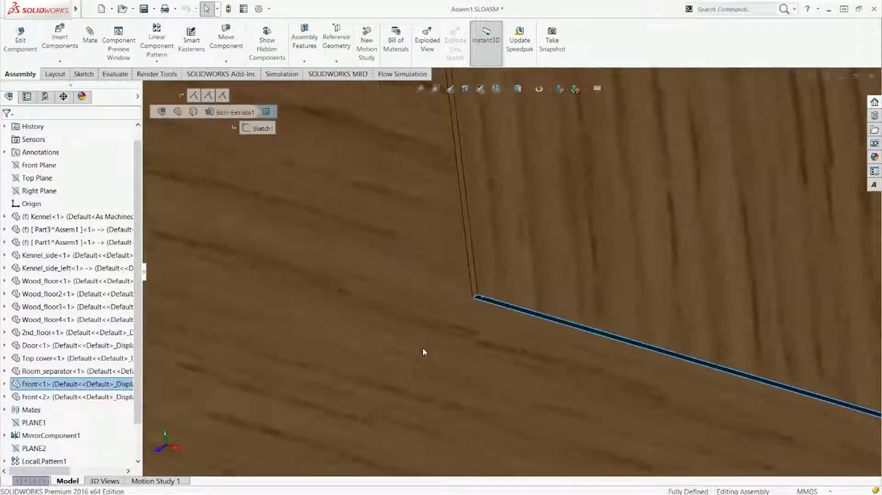
scroll(512, 276, "down", 10)
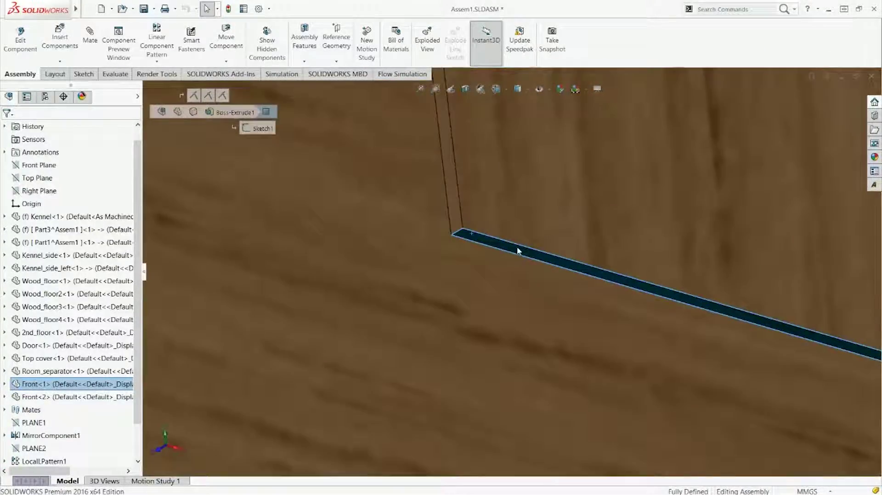
scroll(689, 372, "up", 10)
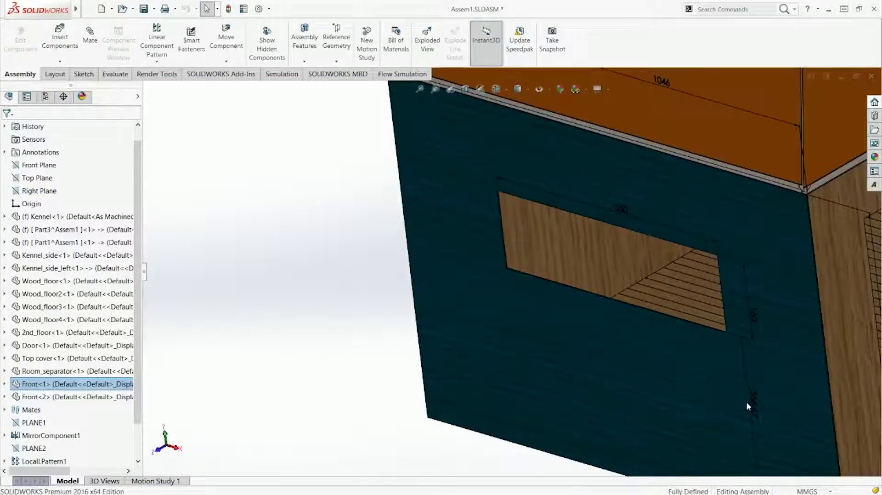
scroll(621, 387, "up", 3)
left_click(567, 434)
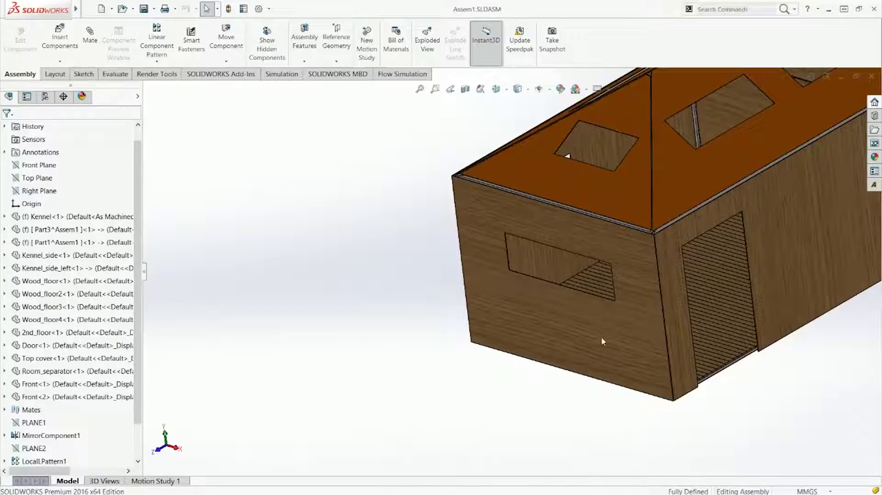
- Set the front panel's height to 2000 mm
left_click(617, 336)
double_click(679, 301)
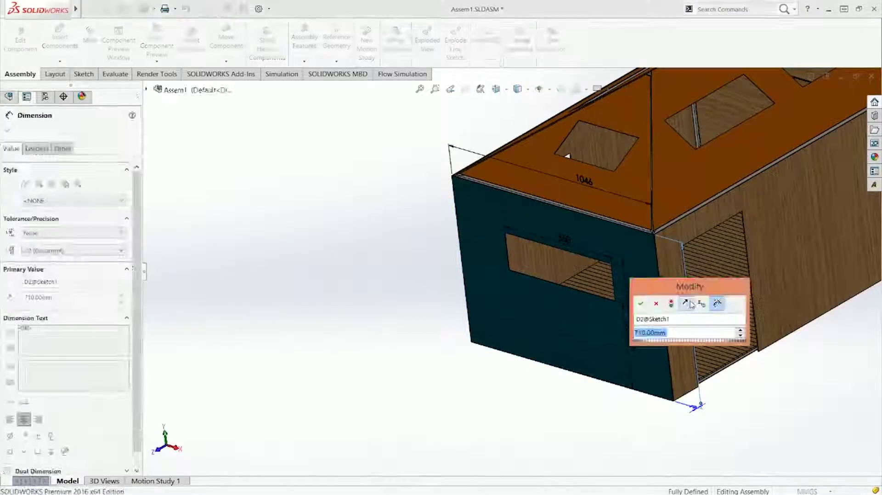
type("2m")
key("Return")
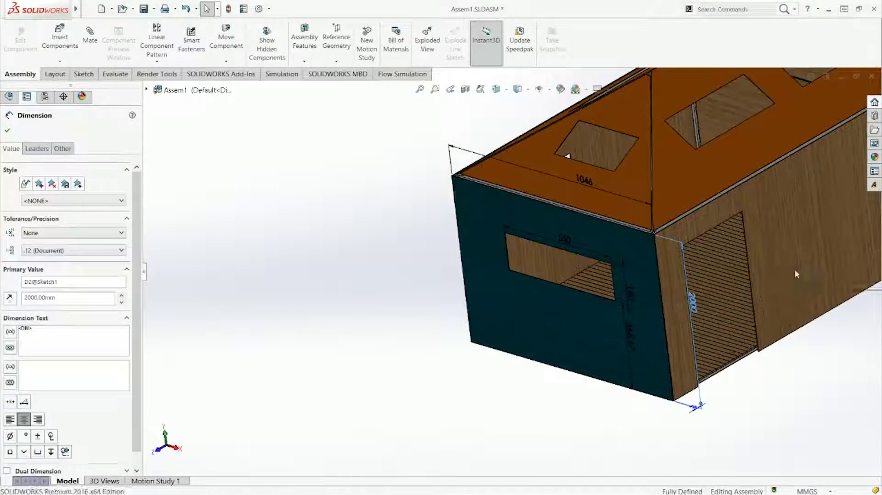
- Set the Kennel_side panel's height to 2000 mm and rebuild the assembly
left_click(712, 302)
scroll(736, 243, "up", 3)
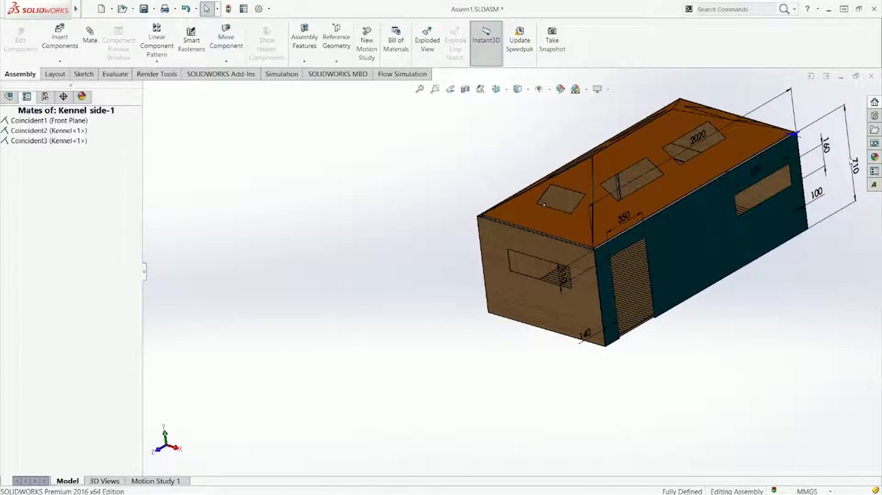
double_click(853, 162)
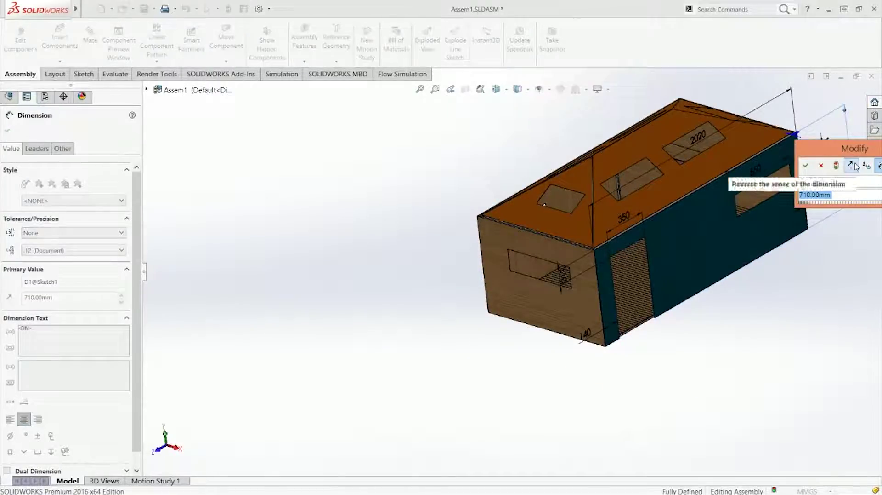
type("1m")
key("Return")
left_click(791, 295)
middle_click_drag(791, 295, 714, 234)
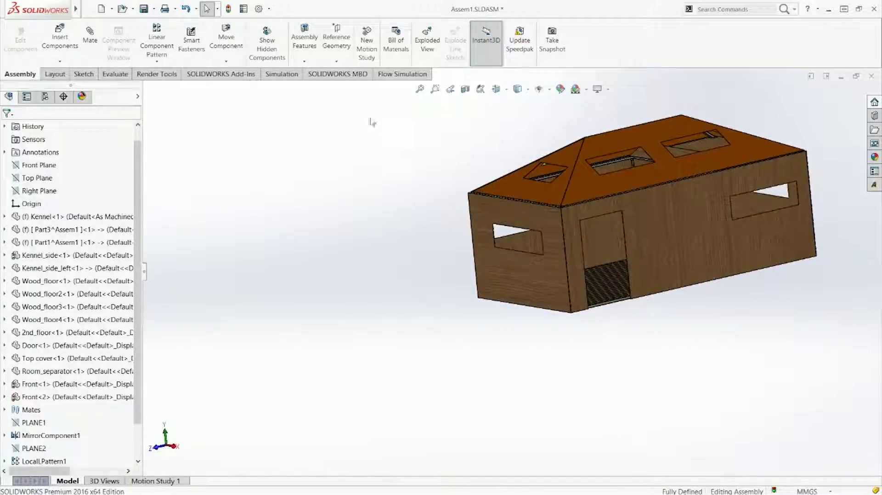
left_click(228, 8)
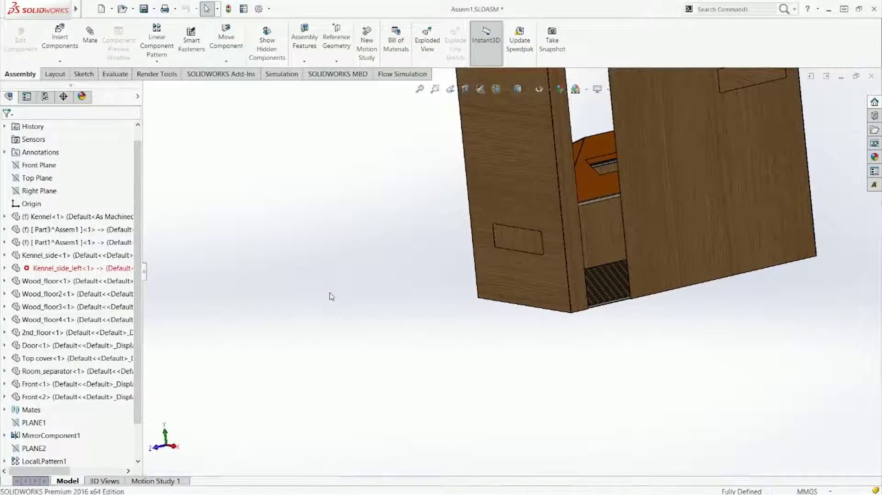
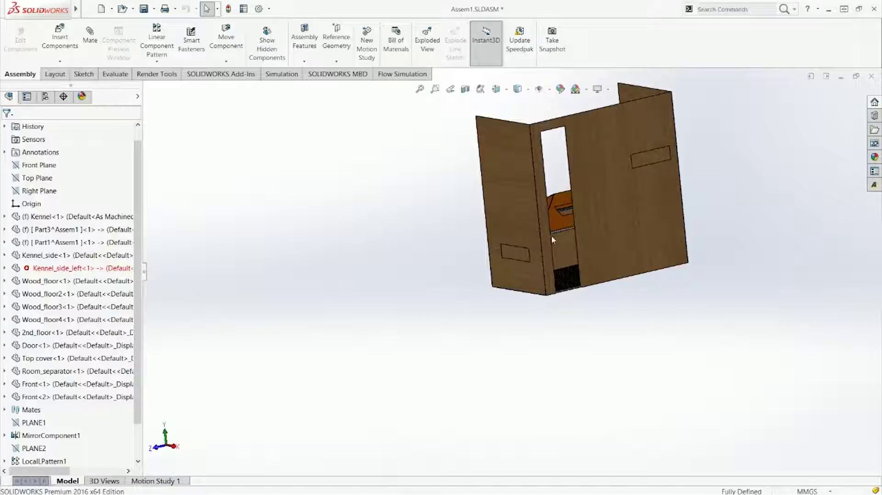
- Set the Kennel_side panel's height to 710 mm
double_click(638, 174)
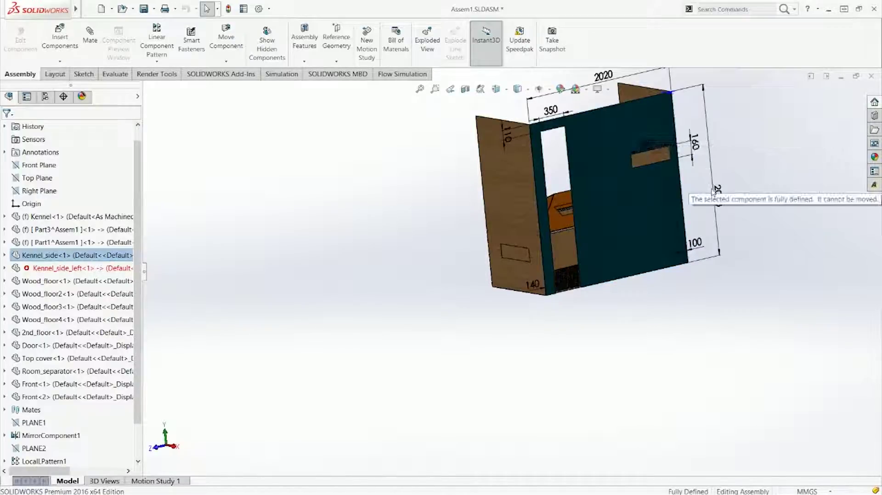
double_click(718, 195)
type("210")
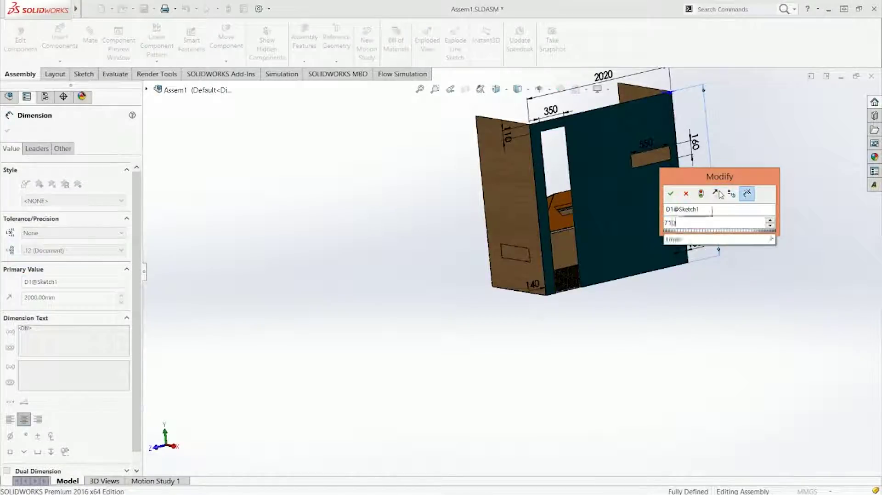
key("Return")
- Set the front panel's height to 710 mm and rebuild the assembly
double_click(500, 192)
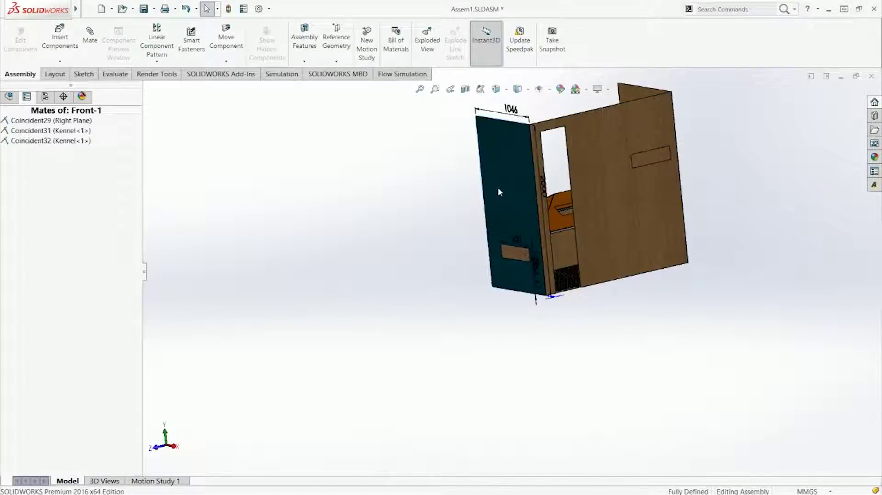
double_click(543, 186)
type("710")
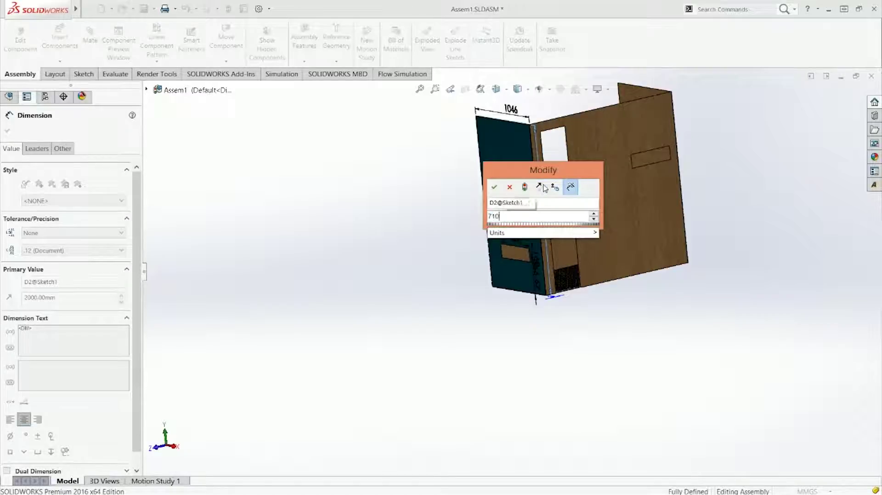
key("Return")
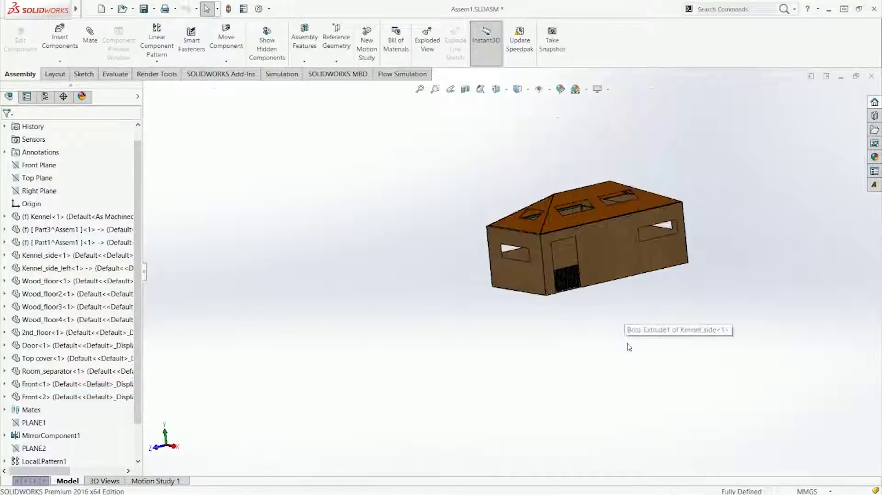
- Inspect the rebuilt kennel assembly from several angles, including the front and side window openings
scroll(560, 254, "down", 5)
middle_click_drag(562, 253, 648, 232)
scroll(354, 296, "down", 2)
scroll(404, 299, "up", 3)
key("ctrl+7")
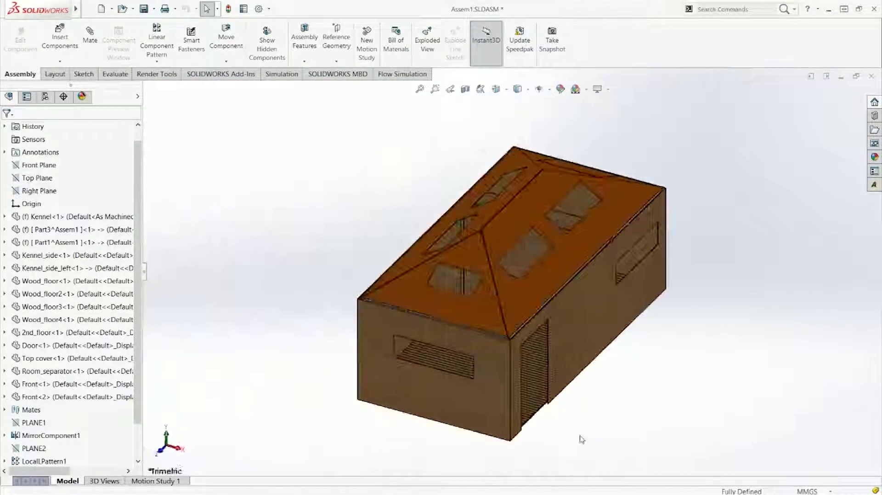
middle_click_drag(468, 381, 469, 335)
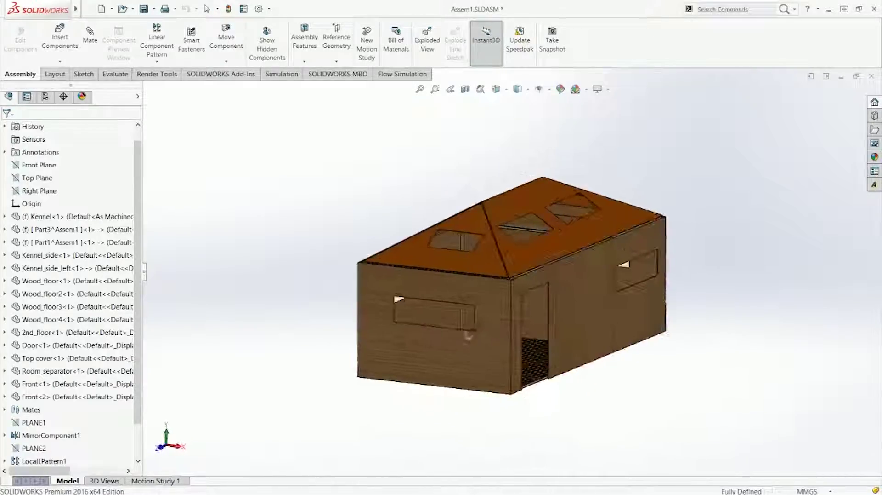
middle_click_drag(605, 392, 653, 316)
key("ctrl+7")
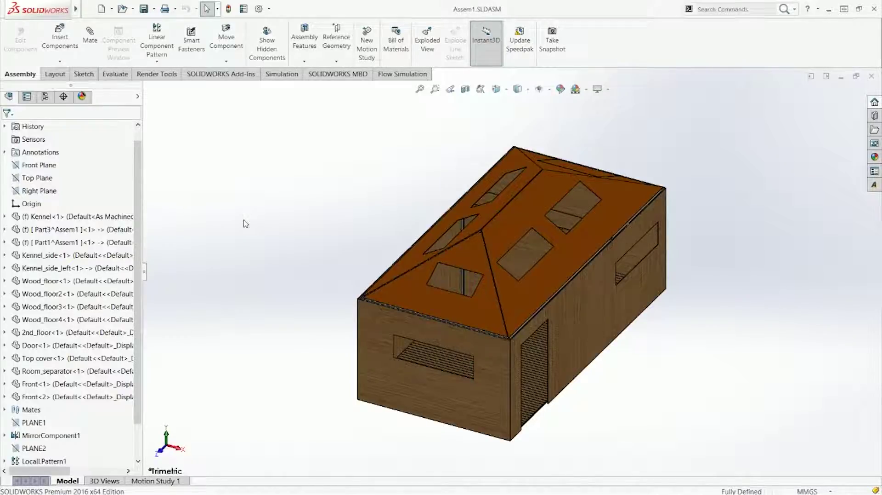
- Examine the small holes in the Door panel on the kennel roof and display their dimensions
scroll(629, 209, "down", 10)
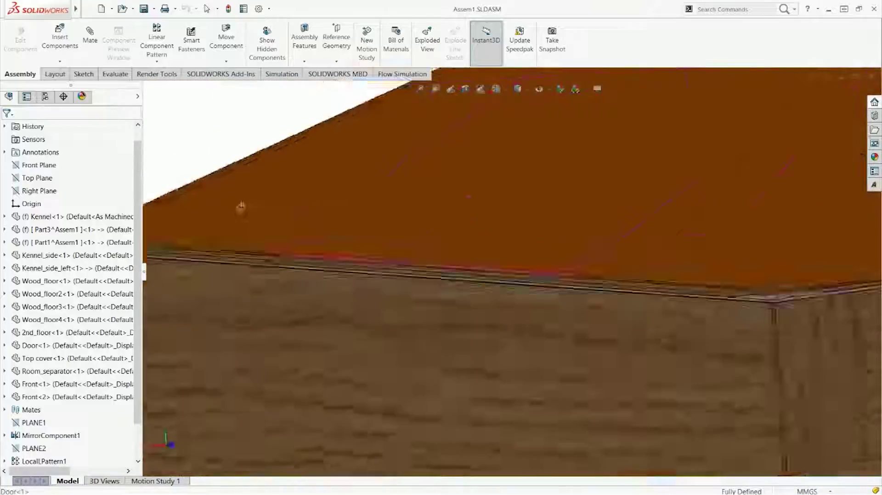
middle_click_drag(241, 205, 445, 247)
left_click(415, 320)
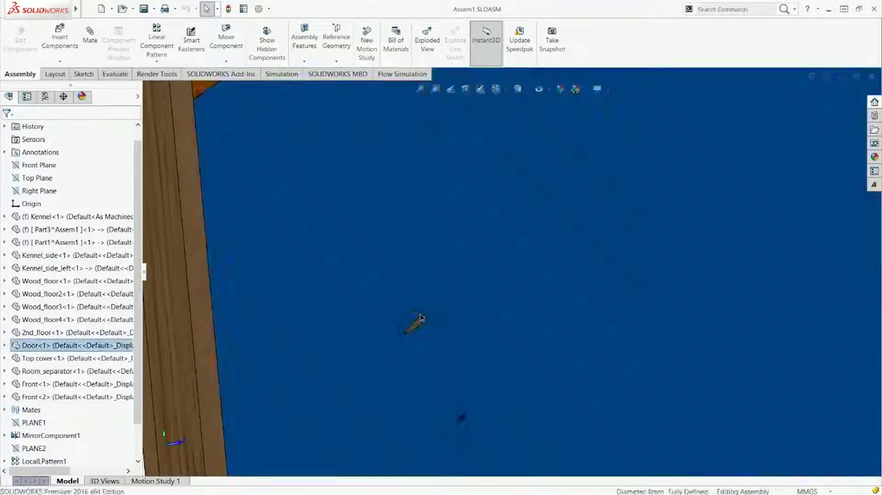
middle_click_drag(415, 320, 508, 335)
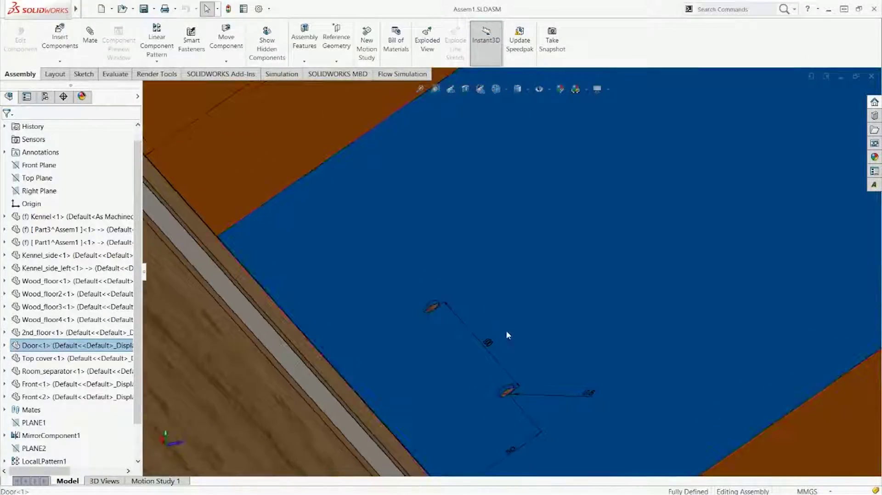
scroll(493, 340, "up", 4)
left_click(227, 349)
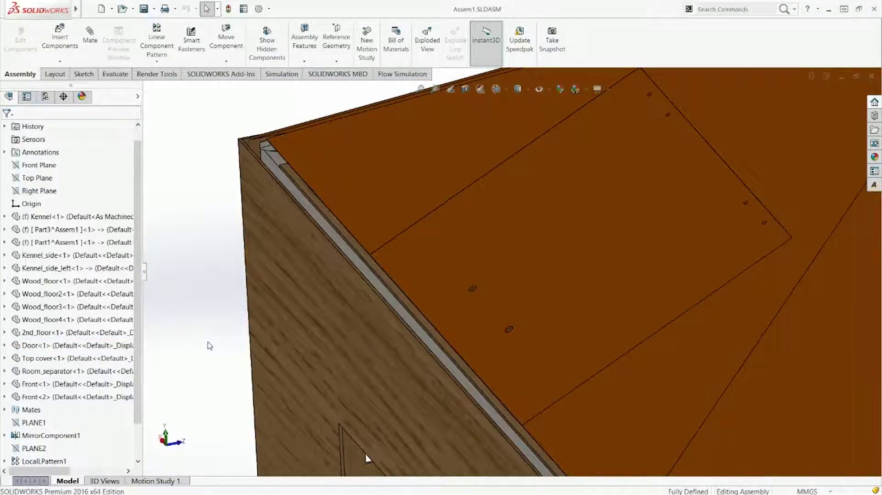
- Create a new part and sketch a three-line inverted U on the Front Plane, about 113 mm wide and 52 mm tall
key("ctrl+n")
key("Return")
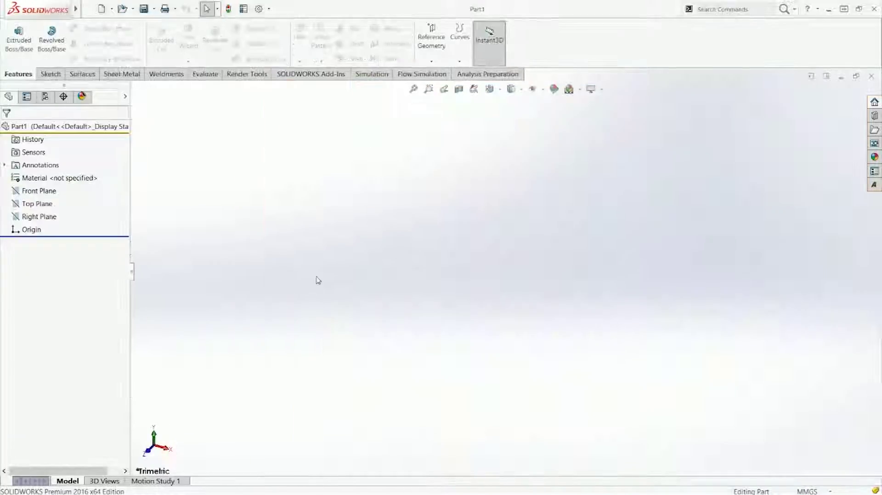
left_click(32, 197)
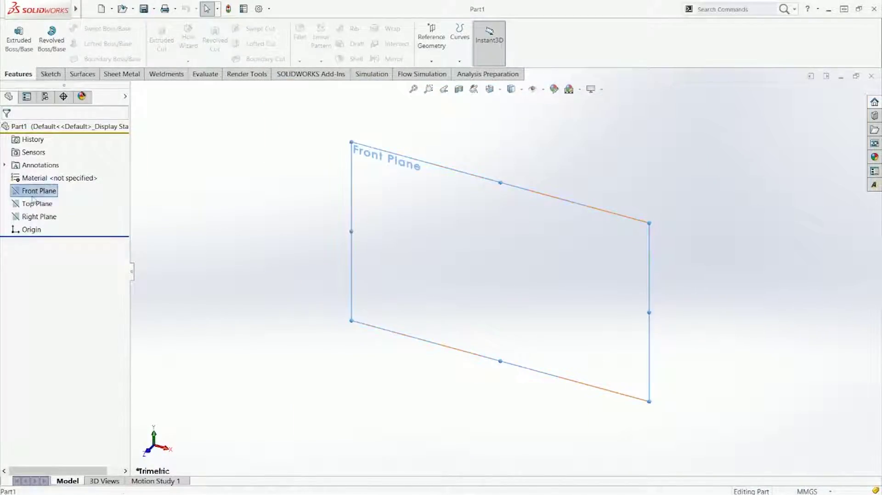
key("l")
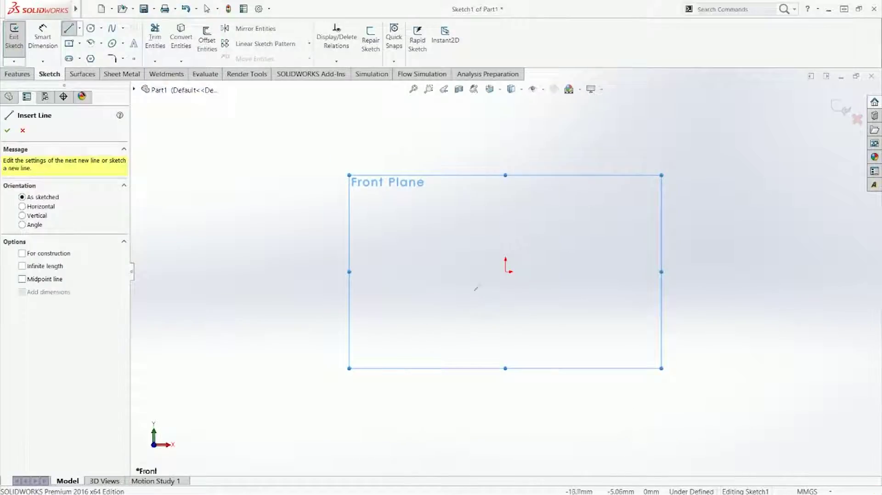
key("Escape")
key("l")
left_click_drag(412, 271, 413, 179)
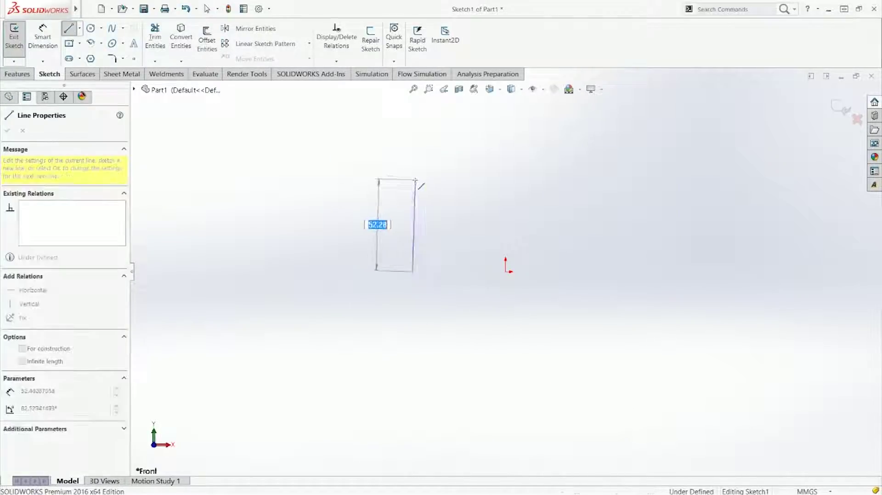
left_click(611, 179)
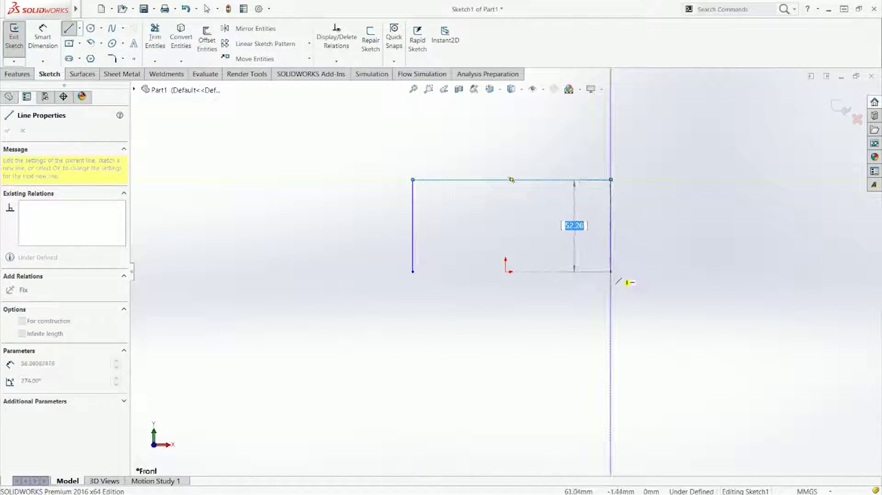
left_click(611, 271)
key("Escape")
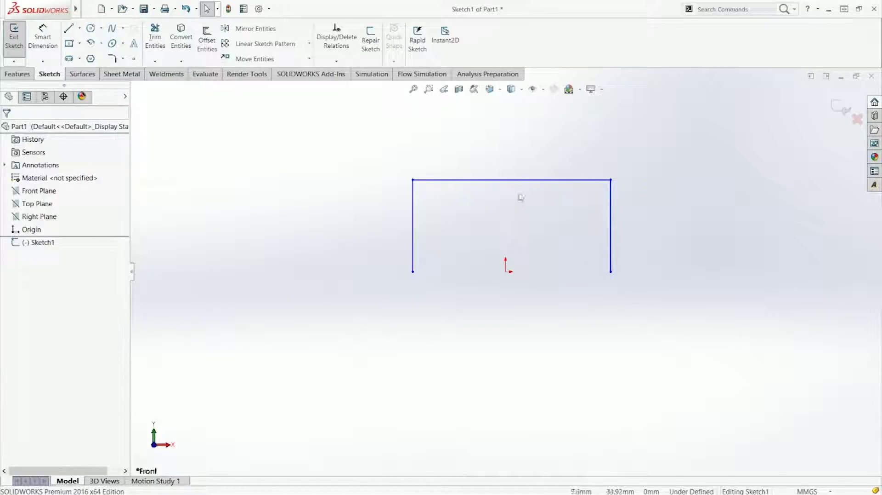
- Constrain the midpoint of the sketch's upper line vertically to the origin
right_click(517, 179)
left_click(559, 228)
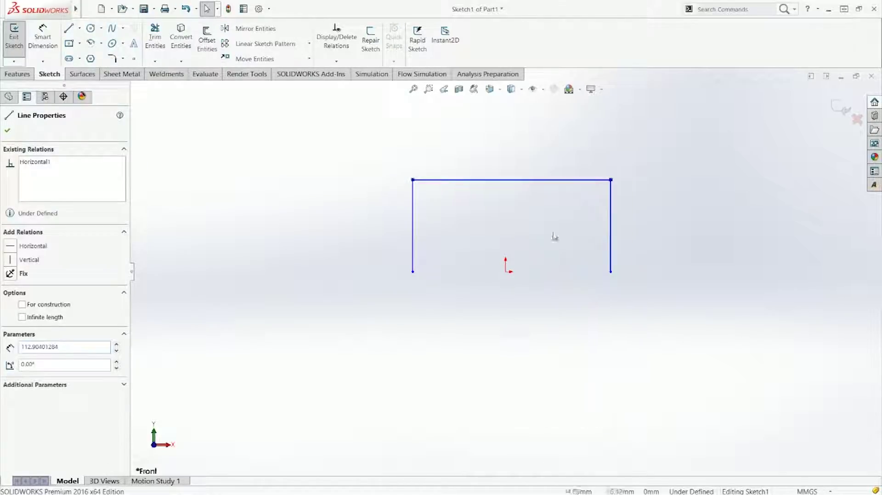
left_click(506, 272, "ctrl")
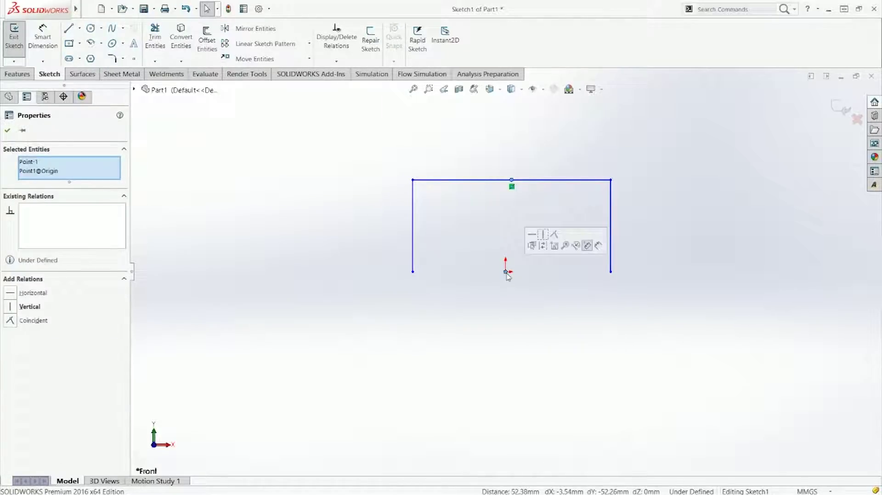
left_click(545, 236)
left_click(453, 288)
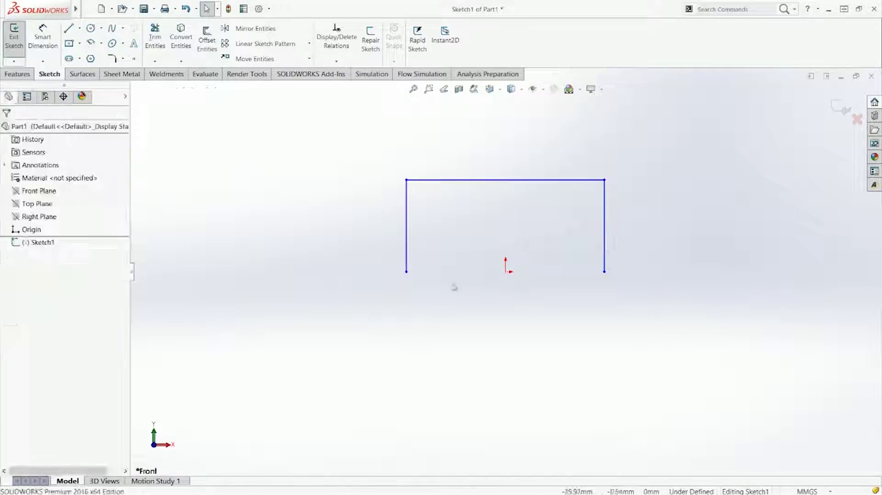
- Add a horizontal relation between the two lower line endpoints and the origin
left_click(407, 271)
left_click(506, 272, "ctrl")
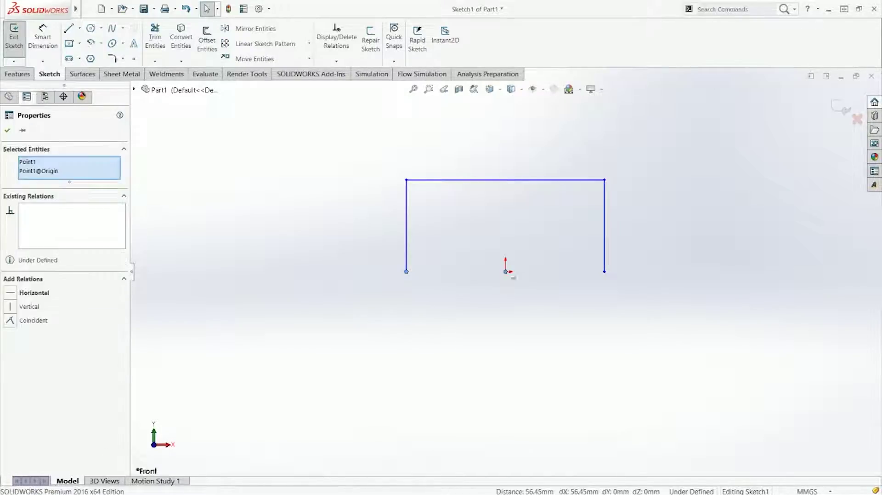
left_click(605, 272, "ctrl")
left_click(566, 258)
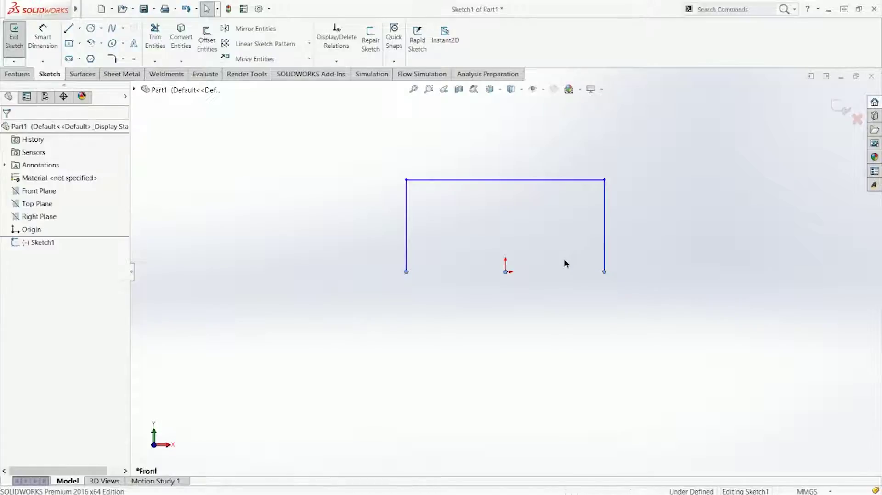
right_click_drag(563, 292, 527, 208)
key("Escape")
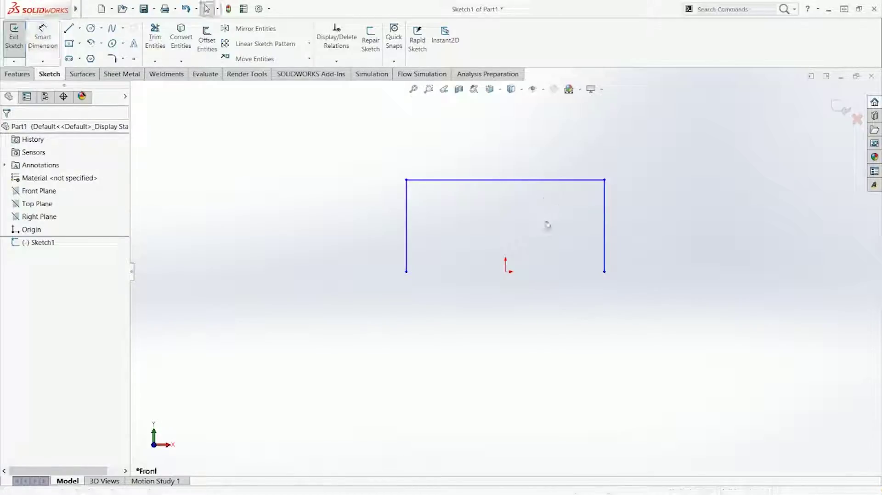
- Fillet both upper corners of the U-shaped sketch with a 15 mm radius
left_click(407, 180)
key("Return")
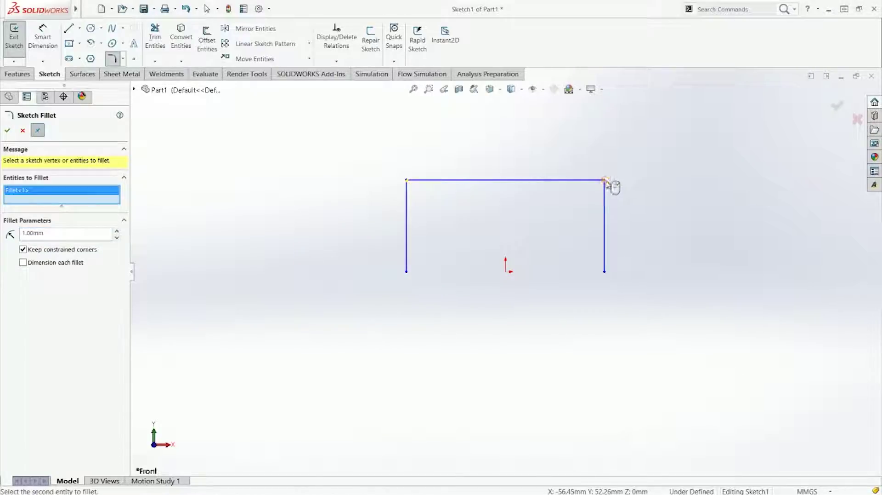
left_click(605, 180)
key("Return")
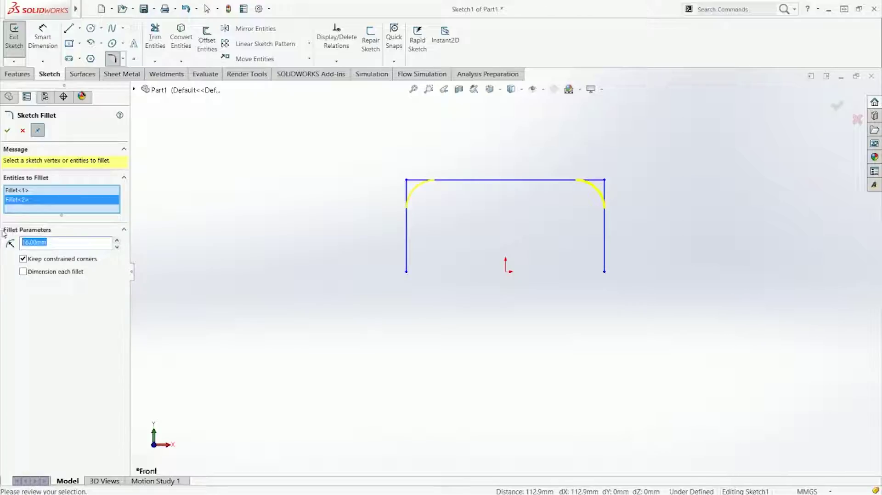
key("Return")
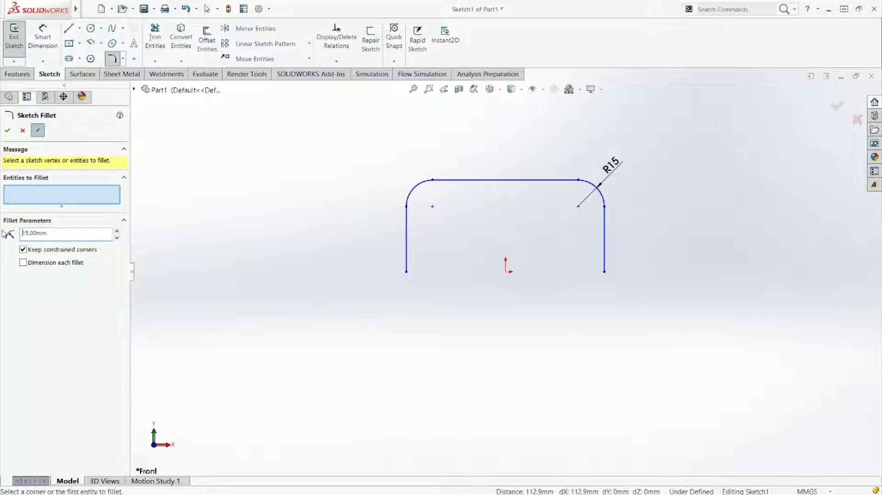
left_click(21, 130)
- Dimension the distance between the two vertical lines as 100 mm
key("d")
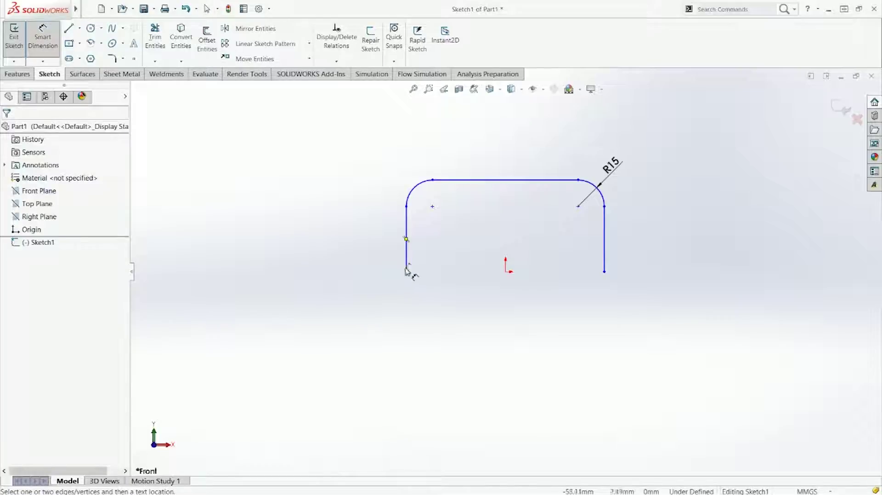
left_click(406, 269)
left_click(604, 266)
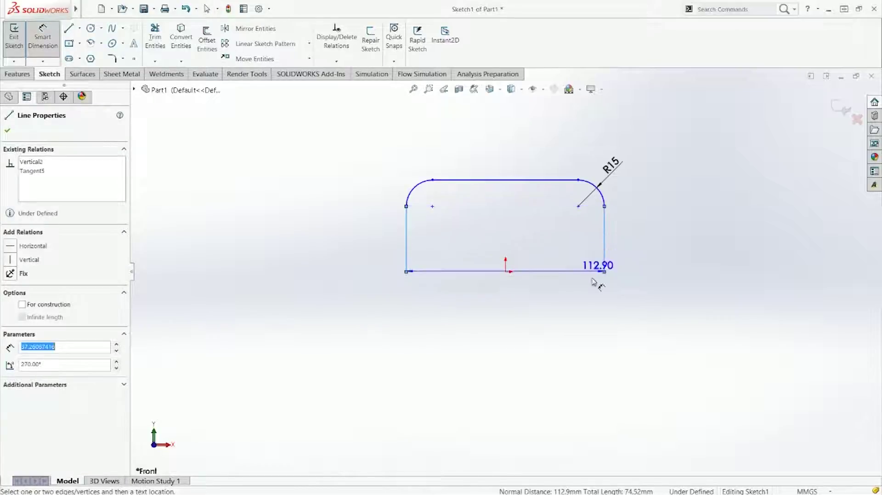
left_click(528, 304)
type("100")
key("Return")
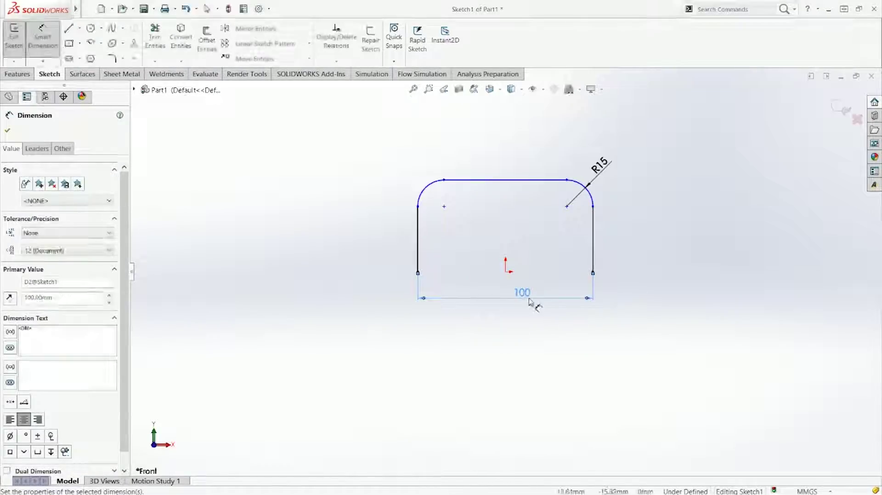
- Dimension the height from the origin to the upper horizontal line as 30 mm
left_click(557, 181)
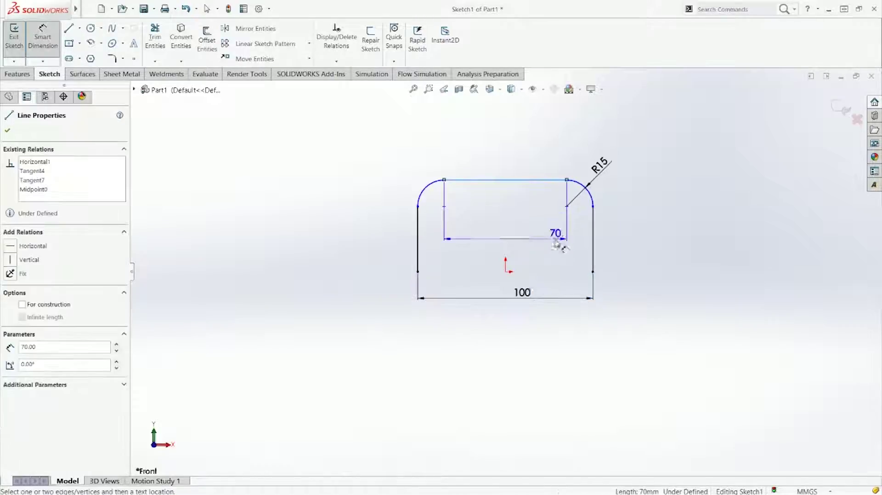
left_click(506, 272)
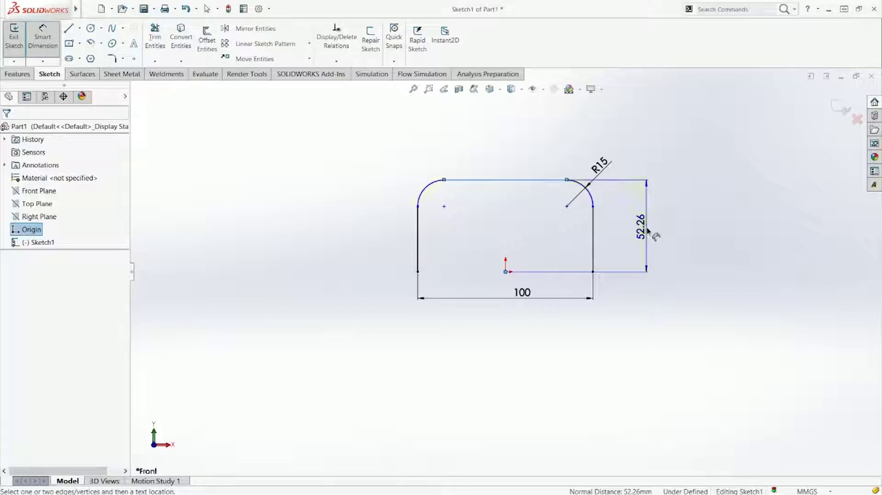
left_click(648, 230)
key("Return")
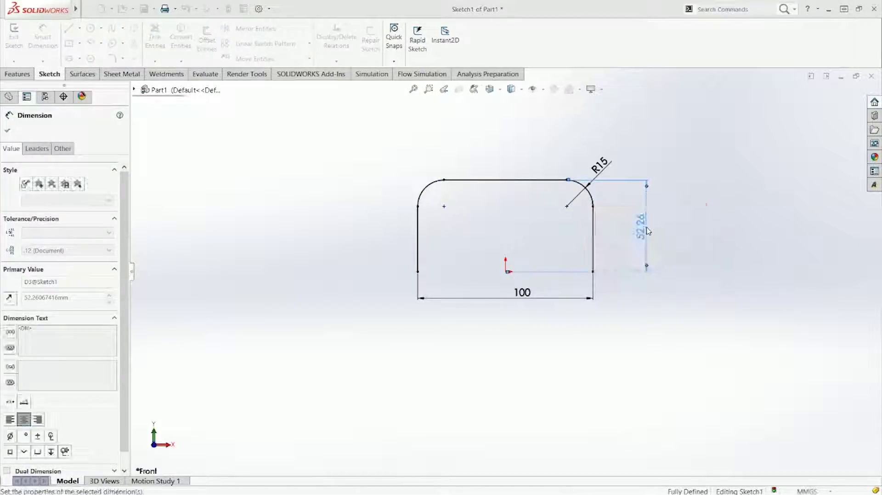
left_click(495, 165)
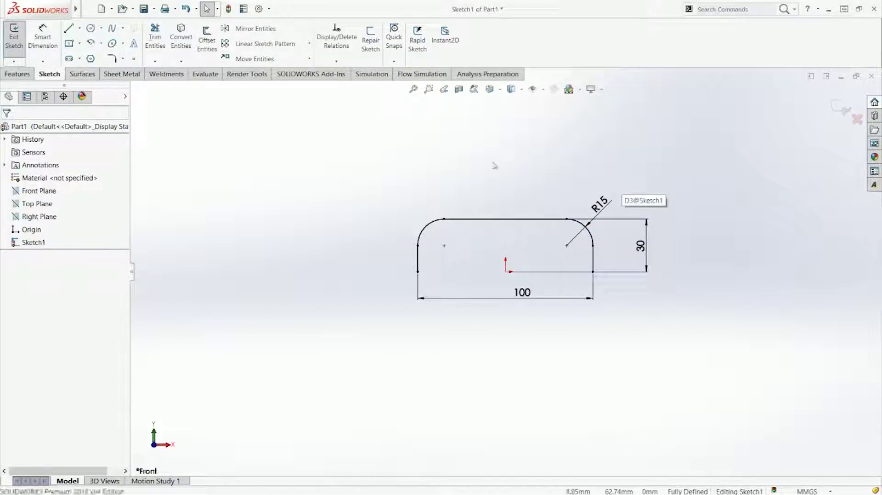
- Sweep a 16 mm diameter circular profile along the U-shaped sketch to form the solid handle
middle_click_drag(357, 229, 324, 260)
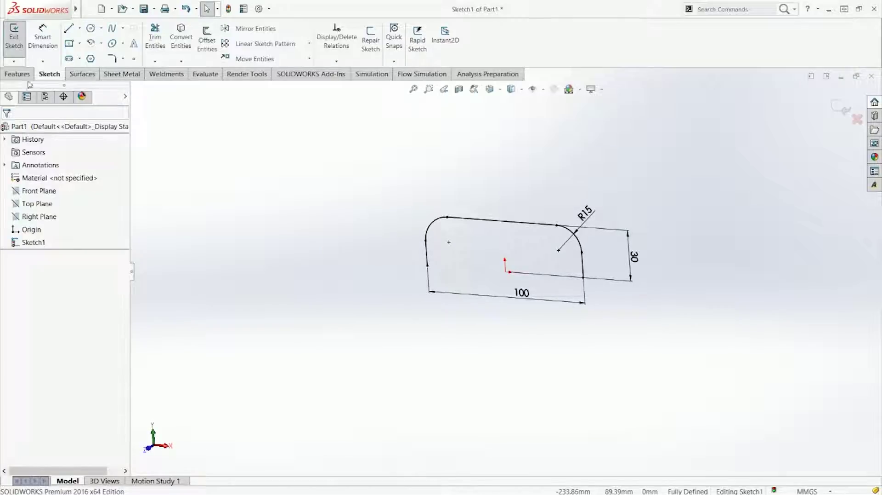
left_click(21, 74)
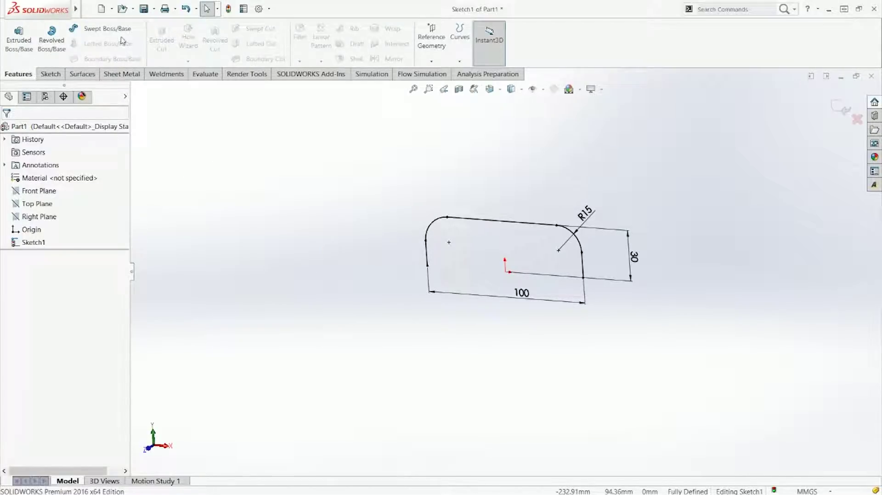
left_click(108, 28)
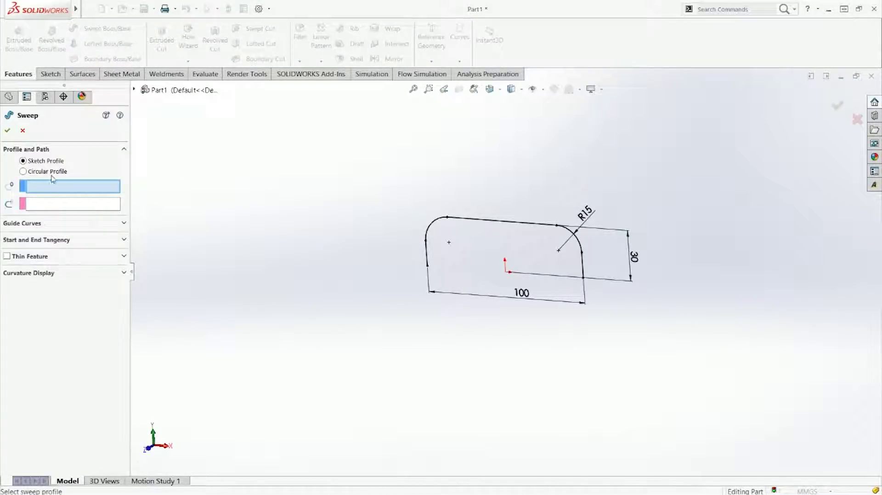
left_click(24, 172)
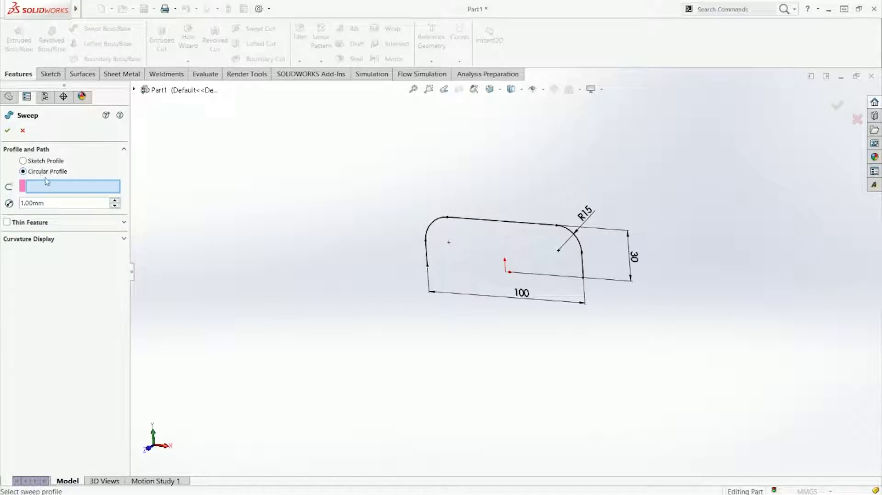
left_click(427, 250)
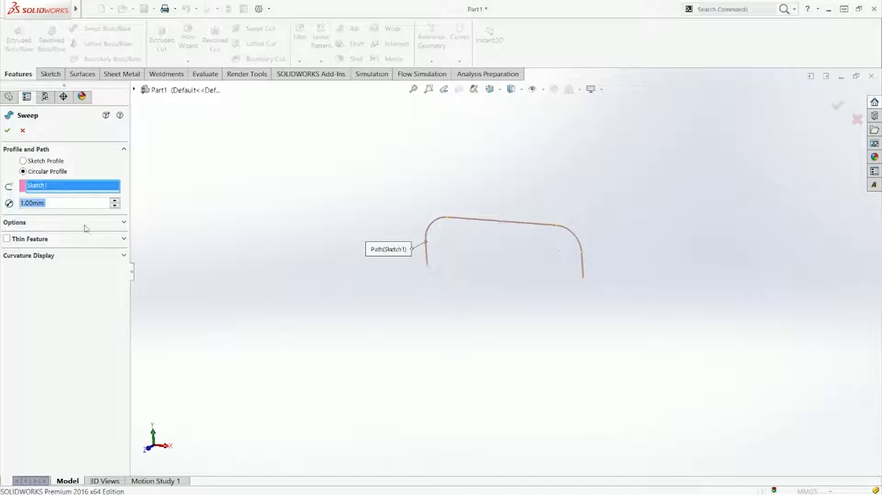
left_click(115, 200)
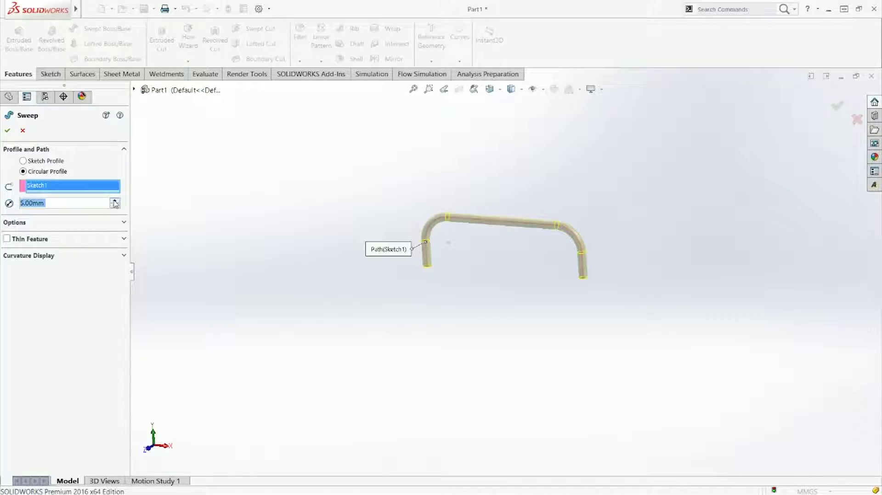
type("16")
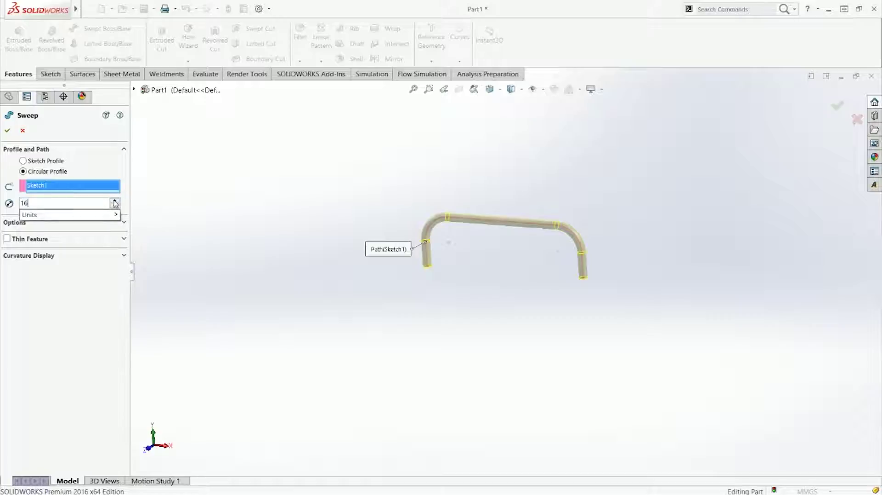
key("Return")
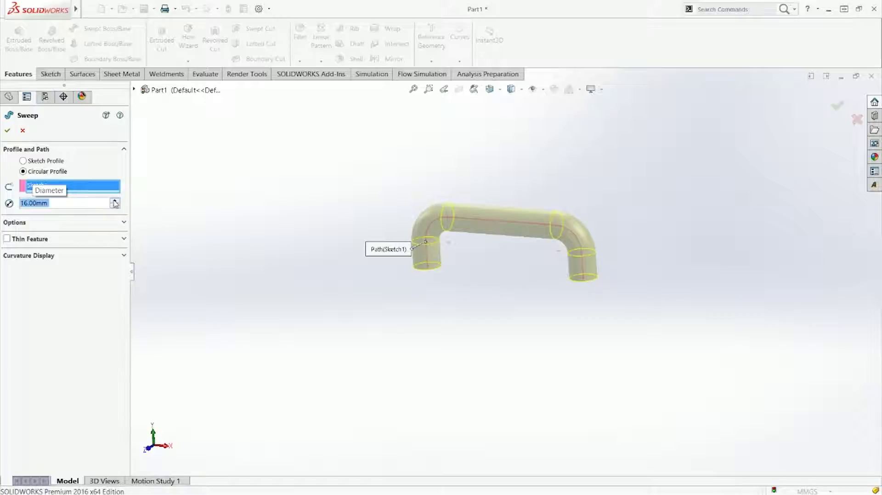
key("Return")
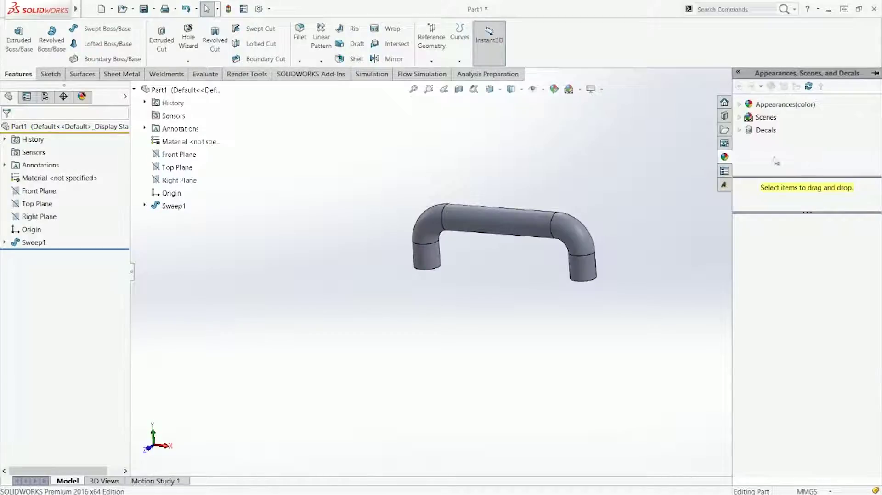
- Apply a low gloss plastic appearance to the swept handle
left_click(738, 106)
left_click(751, 119)
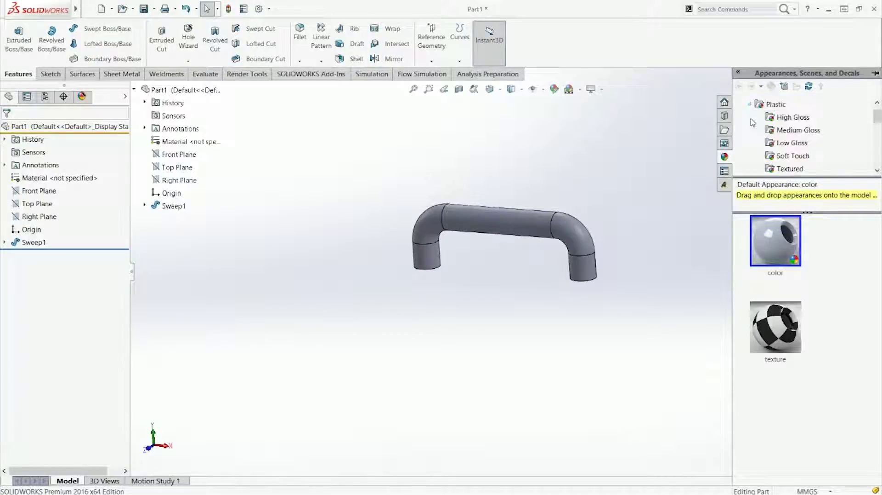
left_click(793, 143)
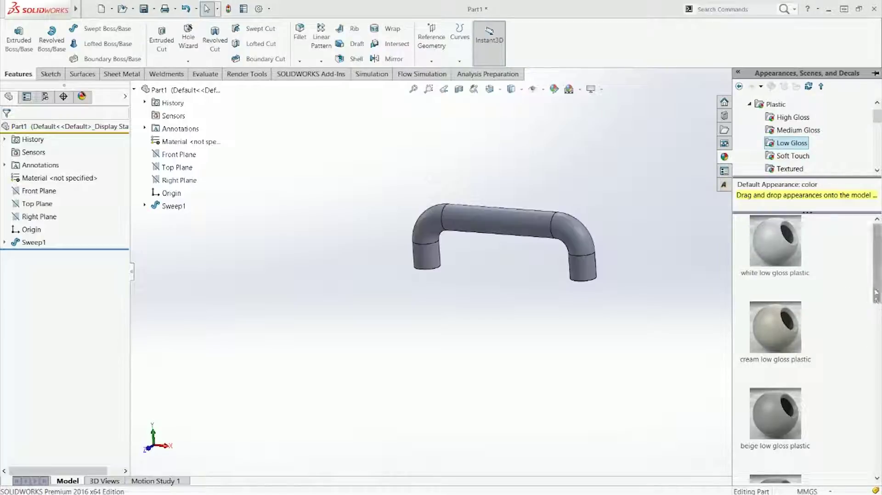
scroll(878, 326, "down", 3)
scroll(878, 330, "down", 3)
double_click(784, 403)
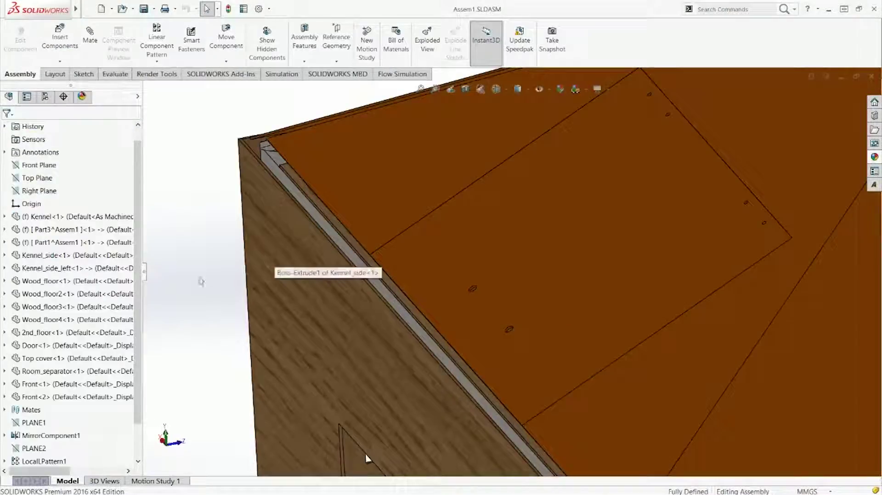
- Insert the handle part above the roof door and mate one of its legs concentric with the nearer handle hole in the door
left_click(61, 241)
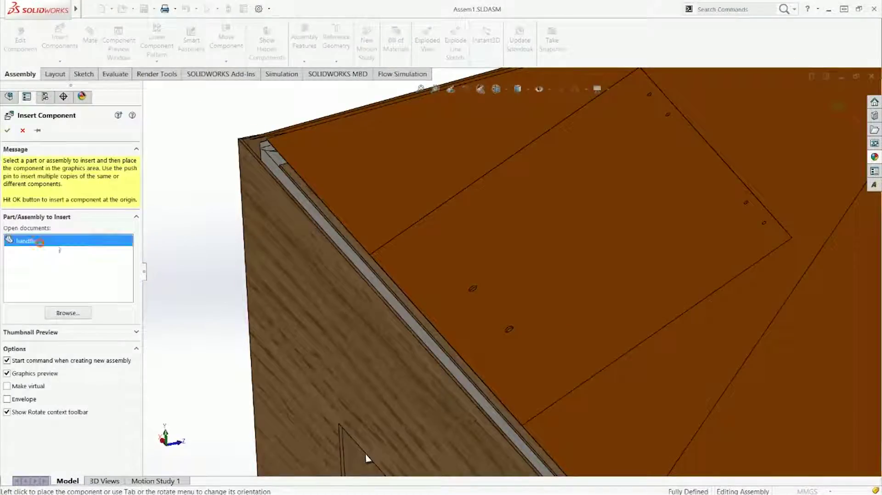
left_click(500, 317)
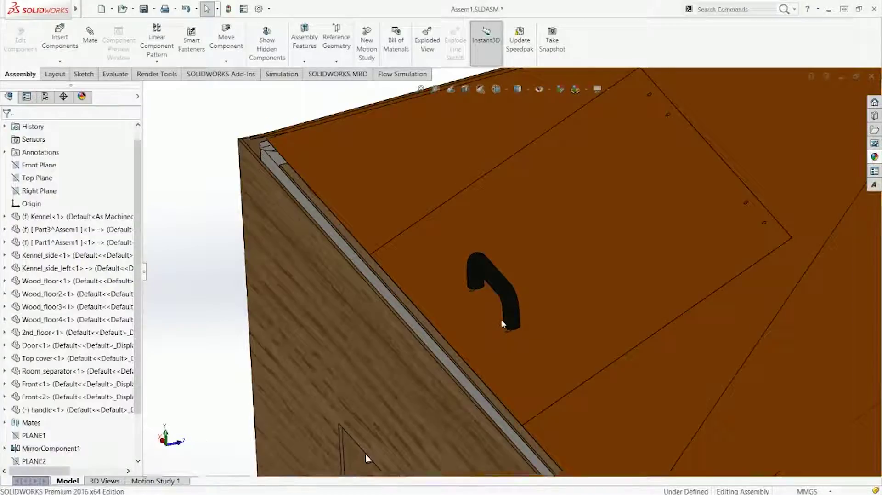
scroll(525, 308, "down", 5)
left_click(542, 316)
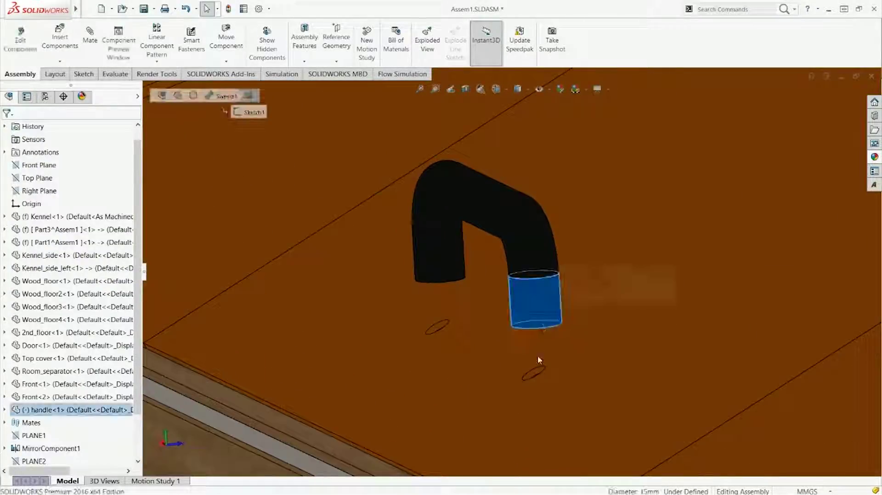
scroll(538, 354, "down", 3)
left_click(531, 353, "ctrl")
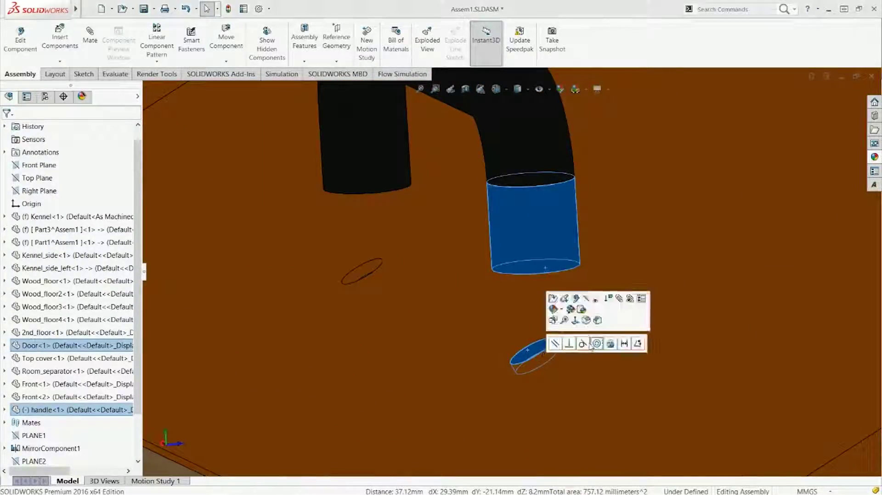
left_click(575, 335)
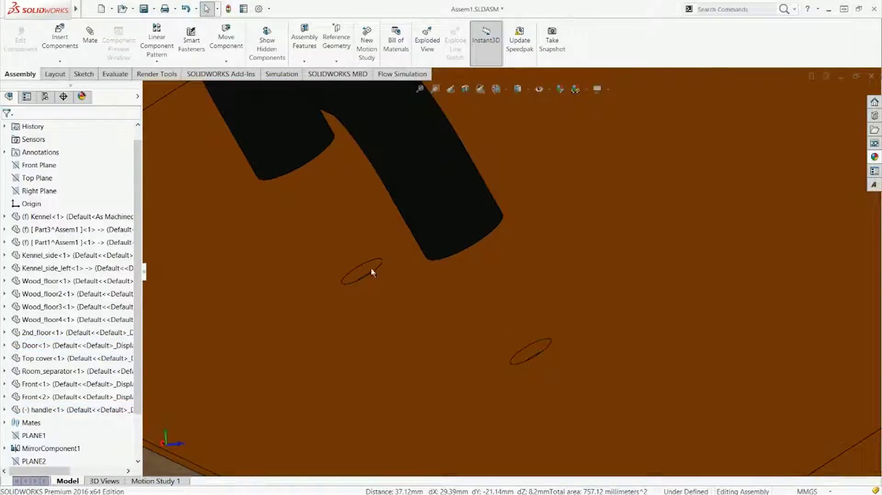
- Add a concentric mate between the handle's other leg and the second handle hole in the door
left_click(370, 268)
left_click(299, 152, "ctrl")
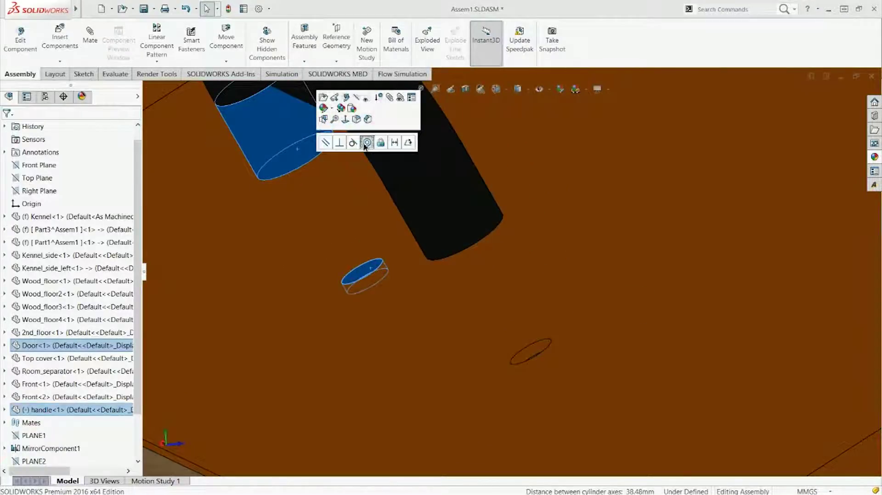
left_click(364, 142)
- Add a coincident mate between the handle's end face and the outer face of the roof door
left_click(496, 304)
middle_click_drag(464, 233, 450, 199)
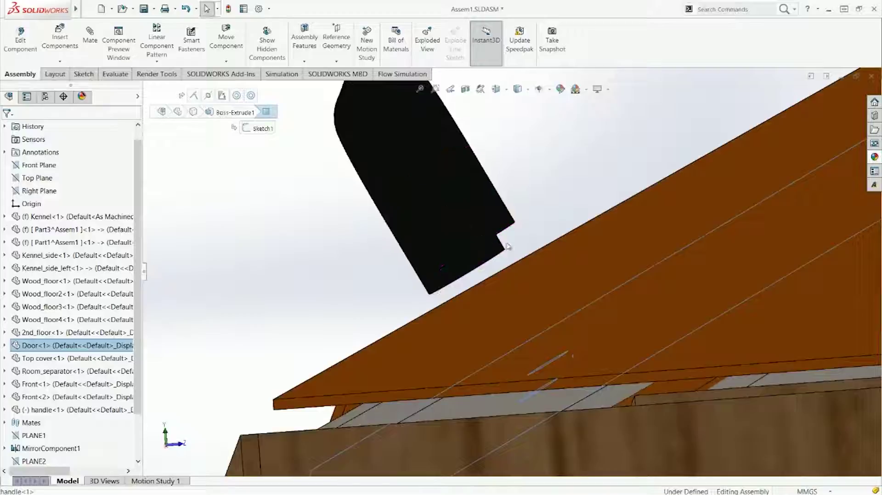
scroll(495, 231, "down", 3)
left_click(478, 229)
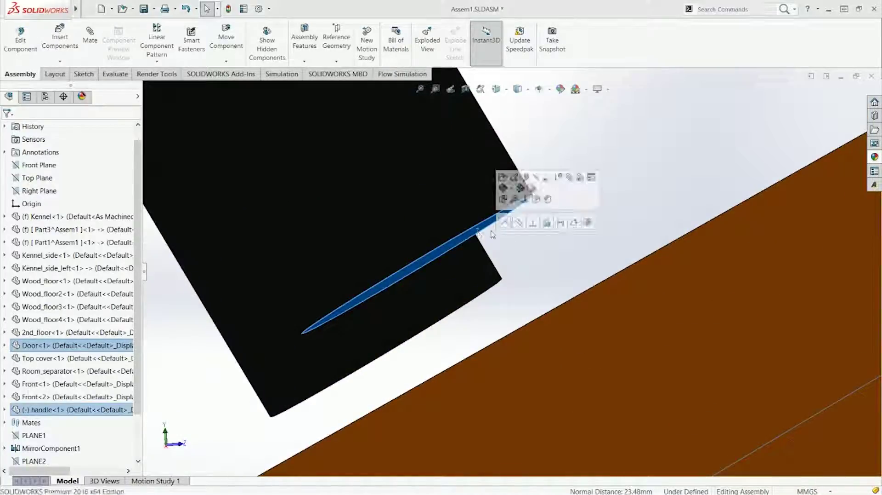
left_click(506, 222)
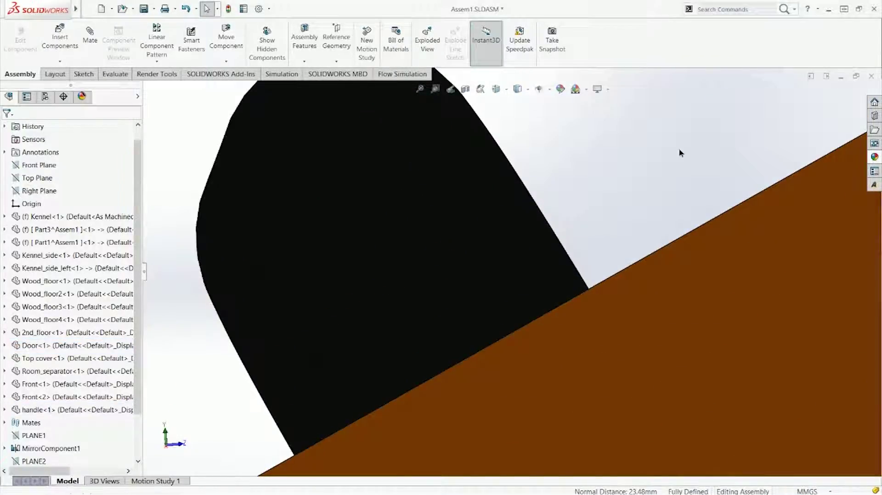
- Swing the roof door open by its handle to test that both parts move together
key("ctrl+7")
middle_click_drag(544, 250, 313, 235)
scroll(356, 239, "down", 5)
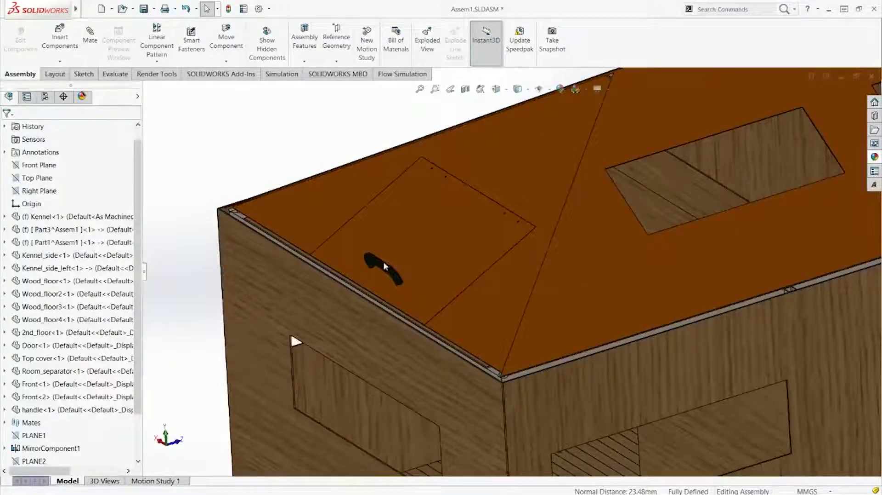
left_click_drag(385, 266, 419, 133)
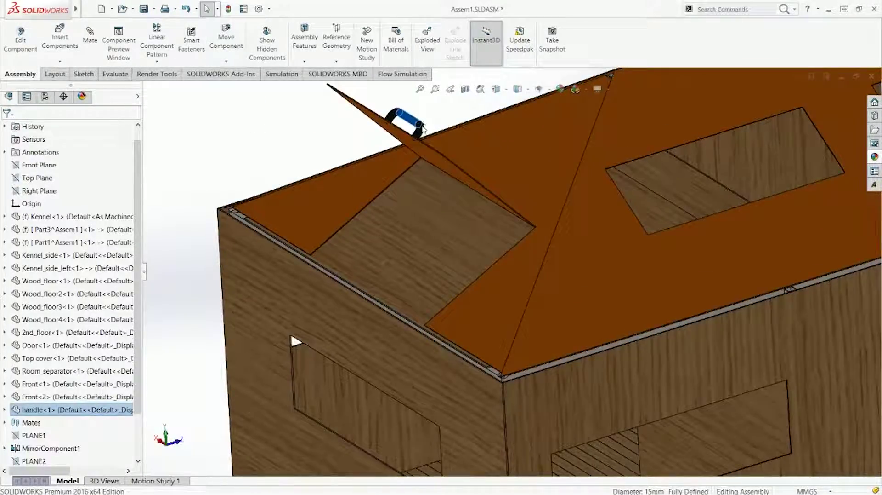
scroll(388, 193, "up", 4)
left_click(191, 306)
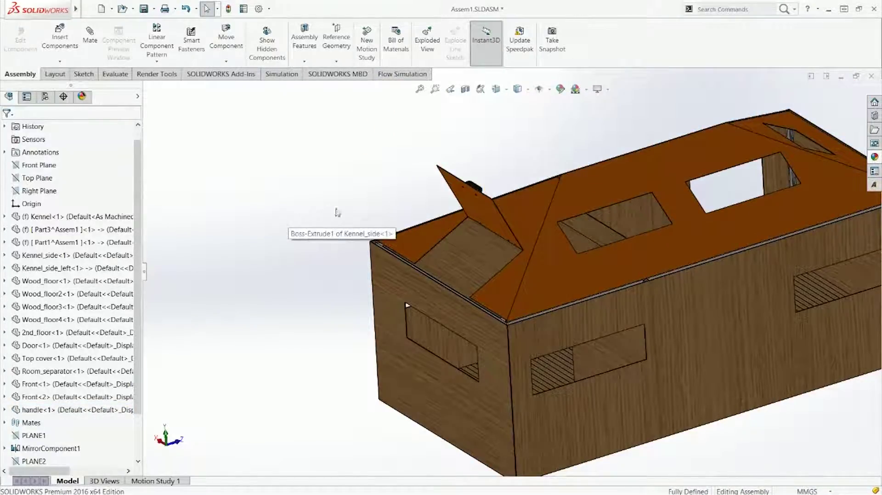
- Examine the open door and attached handle from the side and from above, and adjust the door's opening angle
key("ctrl+4")
scroll(662, 182, "down", 5)
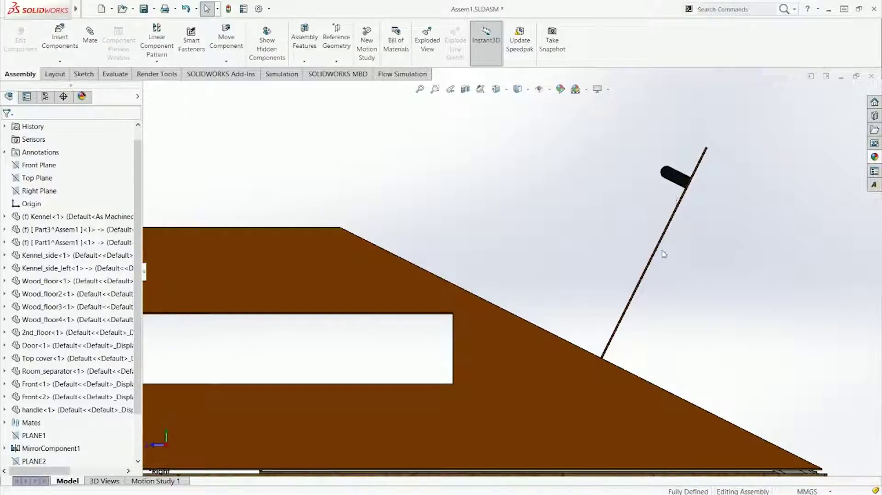
scroll(800, 330, "up", 5)
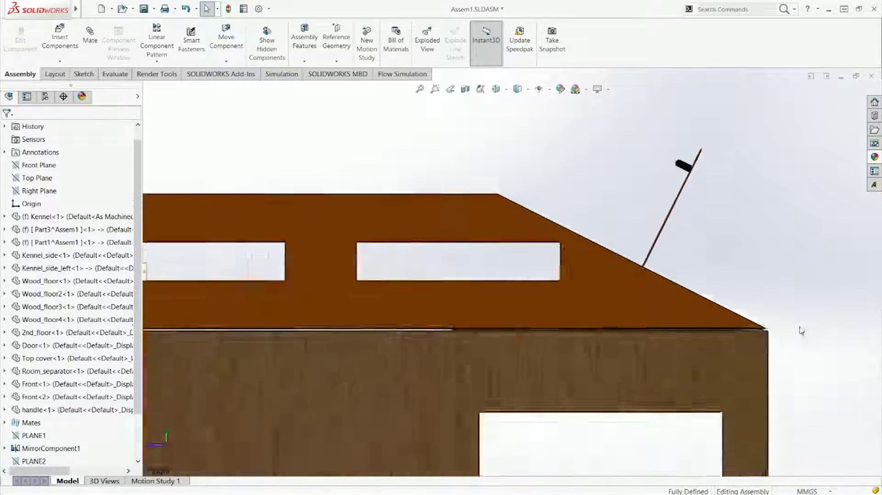
middle_click_drag(756, 292, 689, 266)
middle_click_drag(631, 281, 596, 336)
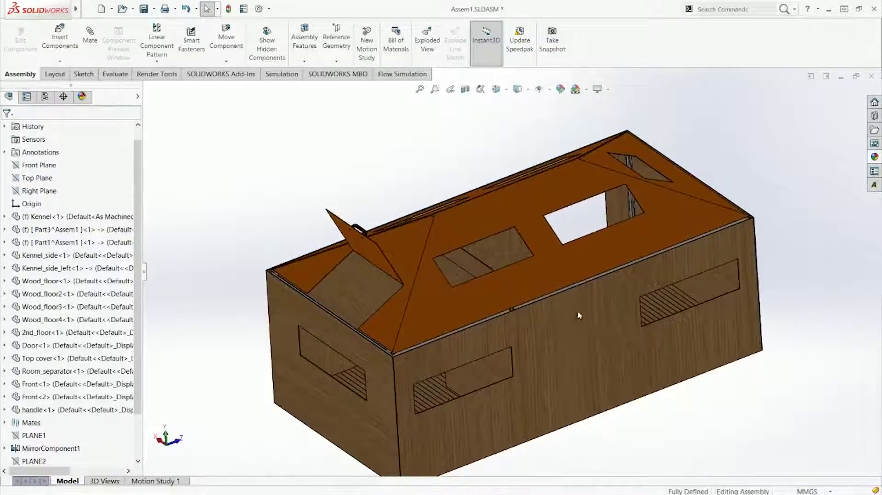
scroll(374, 267, "down", 5)
middle_click_drag(390, 260, 398, 282)
left_click_drag(425, 263, 408, 205)
key("Escape")
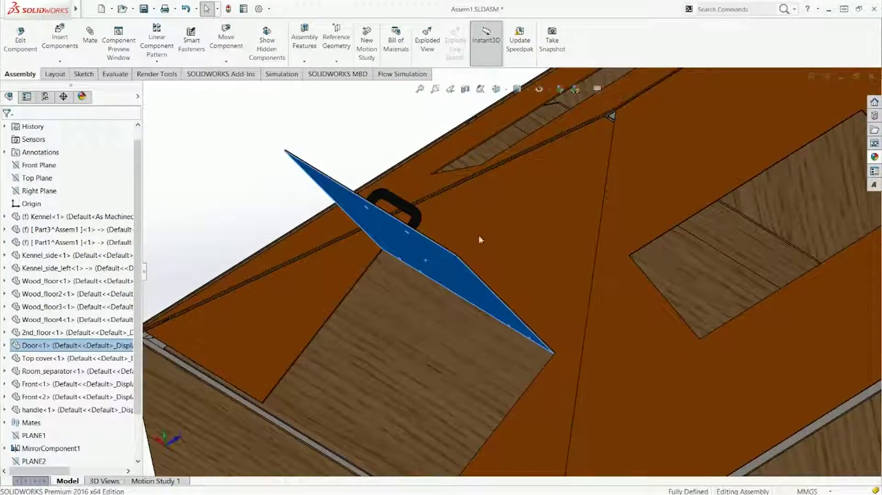
- Examine the inner face of the open door and the holes along its hinge edge
scroll(479, 241, "up", 5)
middle_click_drag(482, 277, 494, 228)
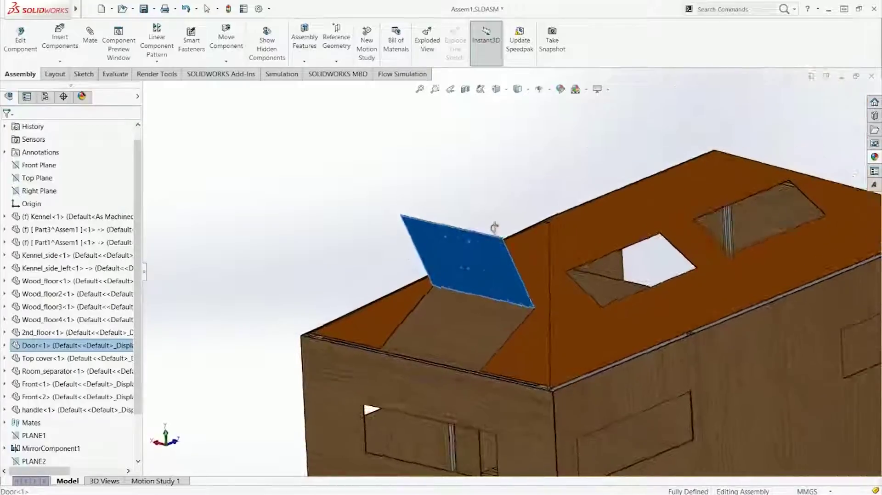
left_click(427, 208)
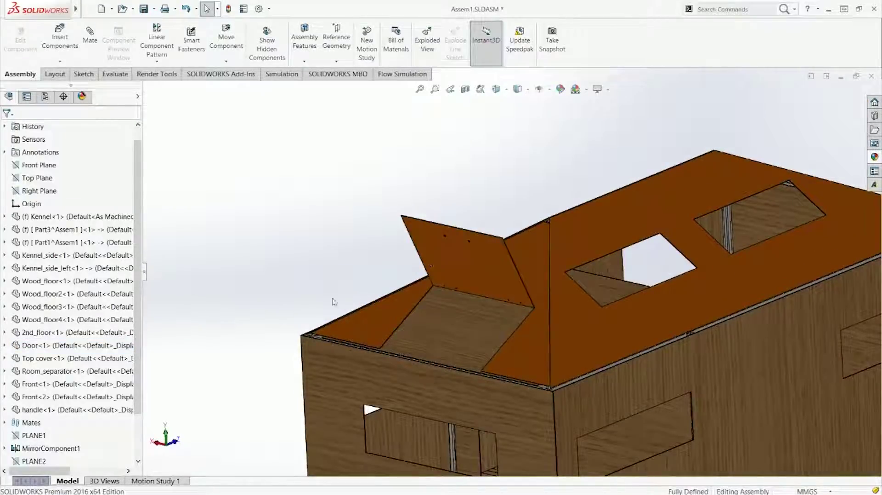
scroll(516, 288, "down", 3)
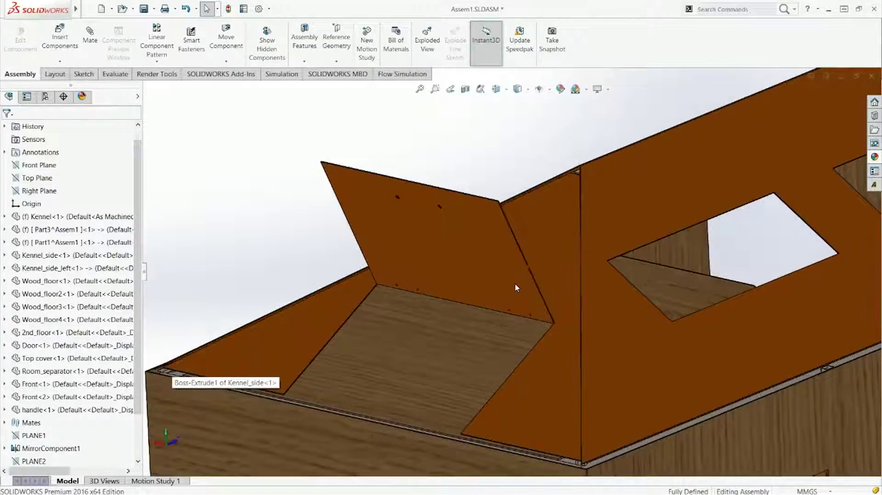
mouse_move(517, 288)
middle_mouse_down()
mouse_move(538, 291)
mouse_move(534, 315)
mouse_move(518, 304)
mouse_move(517, 285)
middle_mouse_up()
scroll(515, 271, "down", 5)
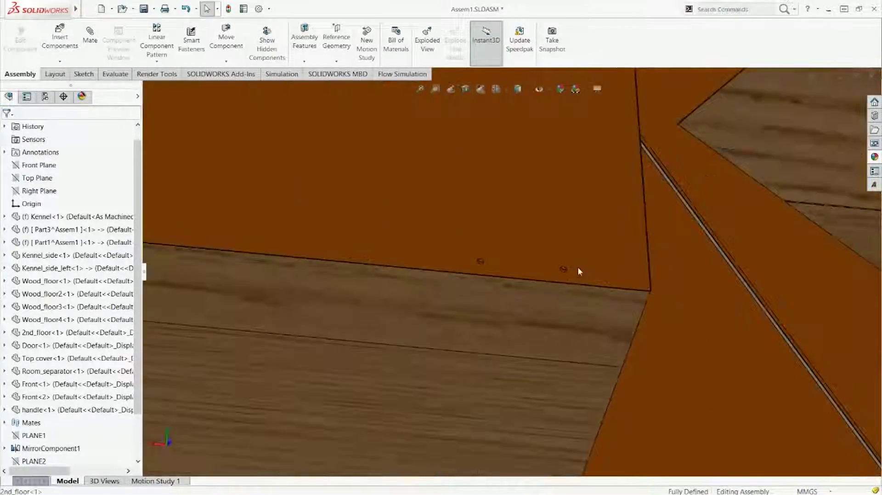
scroll(515, 259, "up", 6)
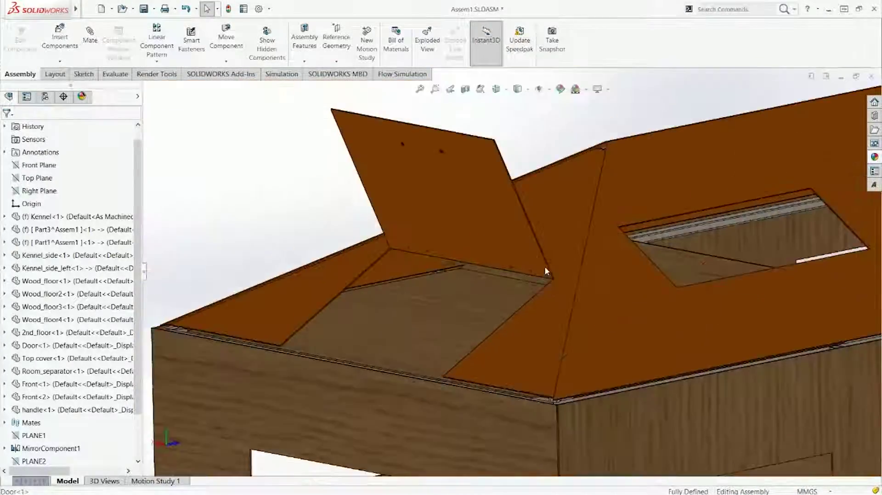
- Swing the roof door shut until it lies flush with the sloping roof
middle_click_drag(499, 261, 469, 282)
left_click(471, 239)
left_click_drag(472, 238, 508, 315)
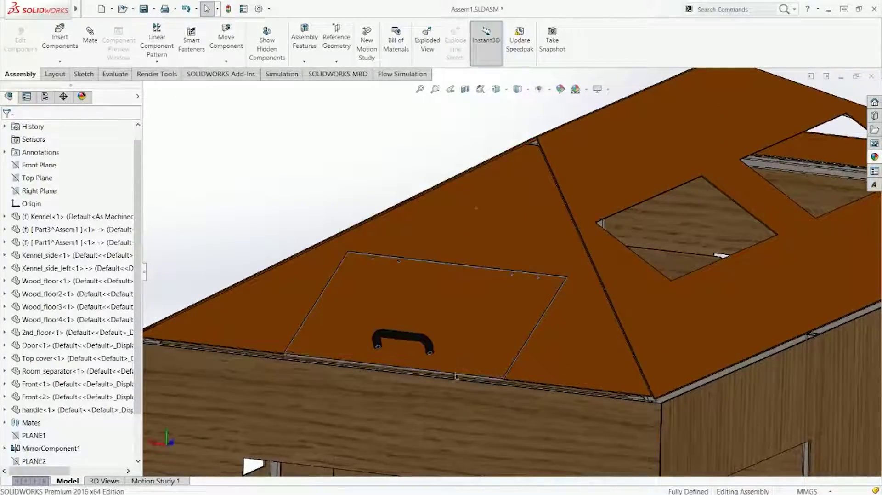
left_click(509, 316)
- Inspect the hinge holes on the closed door and the roof corner where the front and left side panels meet
scroll(523, 277, "down", 5)
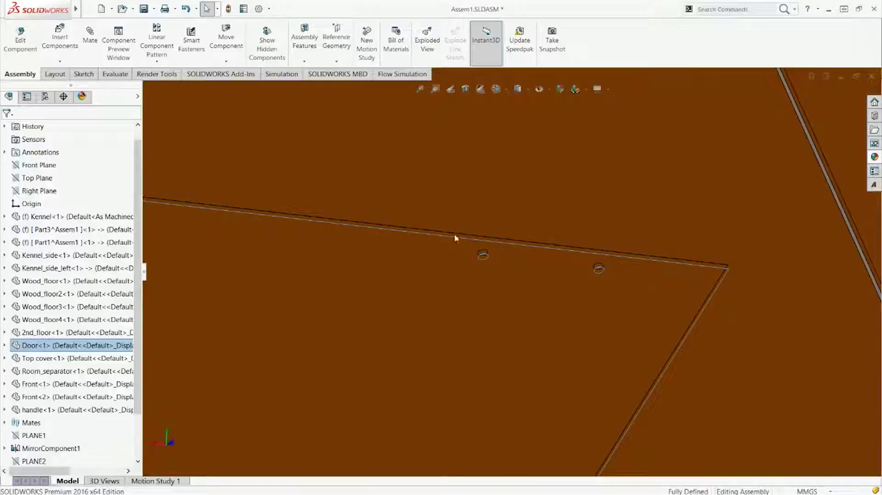
scroll(443, 246, "up", 5)
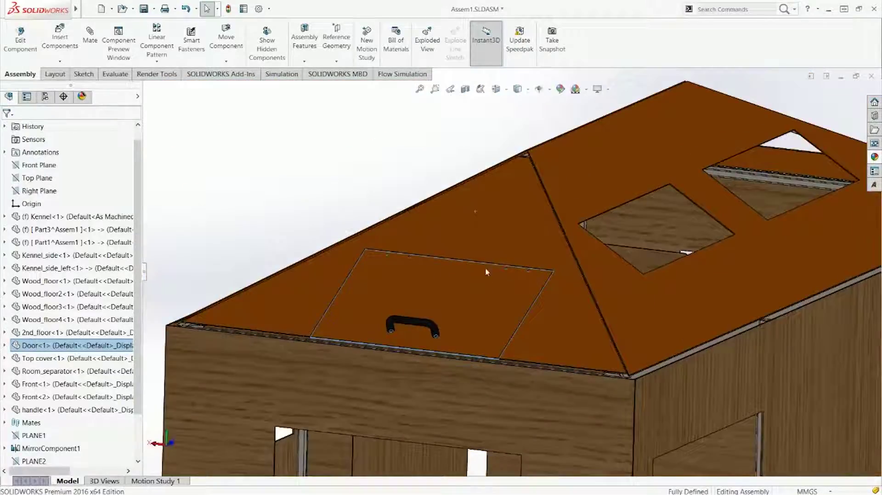
scroll(487, 271, "up", 5)
left_click(351, 238)
scroll(577, 291, "down", 8)
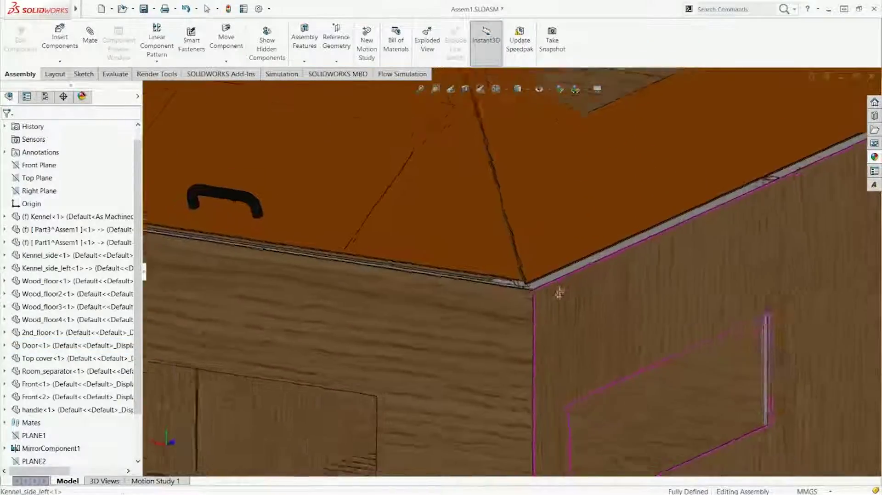
scroll(560, 293, "down", 6)
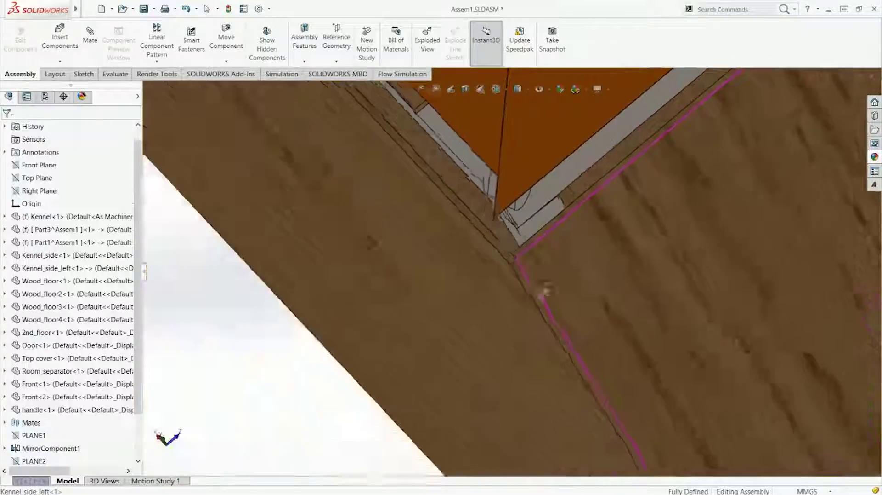
- Check the spacing between the angle iron frame and the surrounding panels at the roof corner, and review the whole kennel
left_click(543, 209)
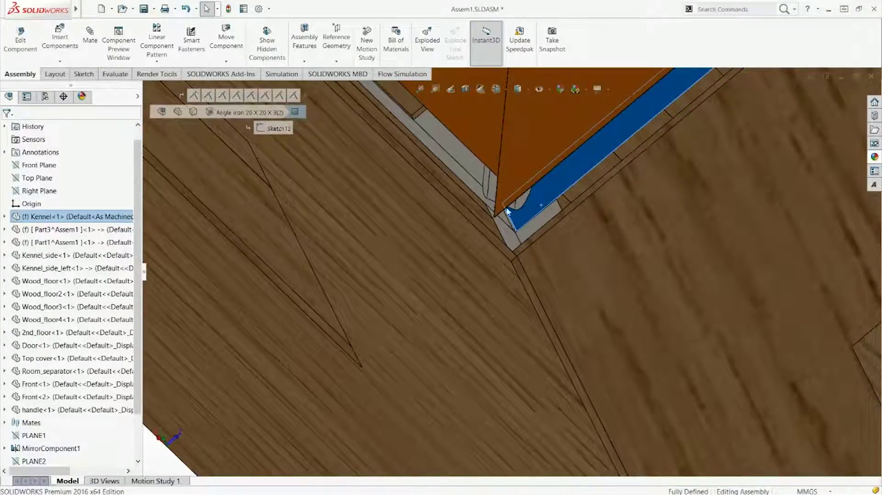
middle_click_drag(540, 220, 573, 270)
left_click(568, 263)
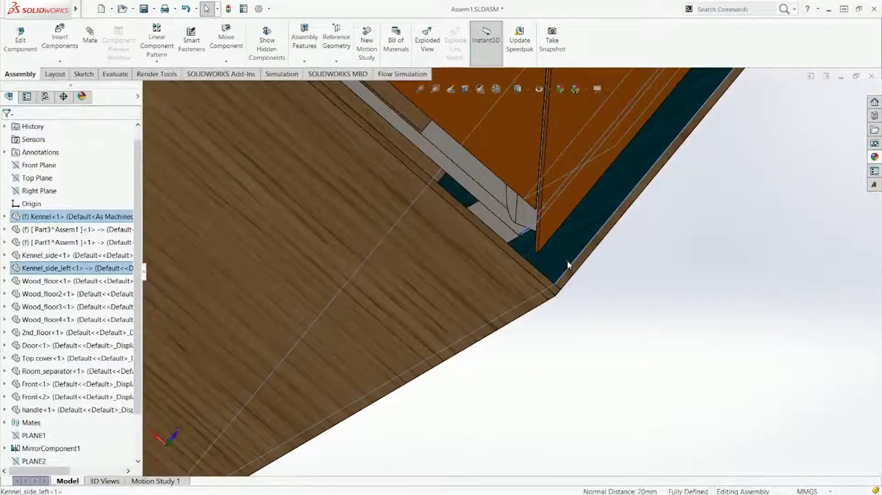
left_click(604, 305)
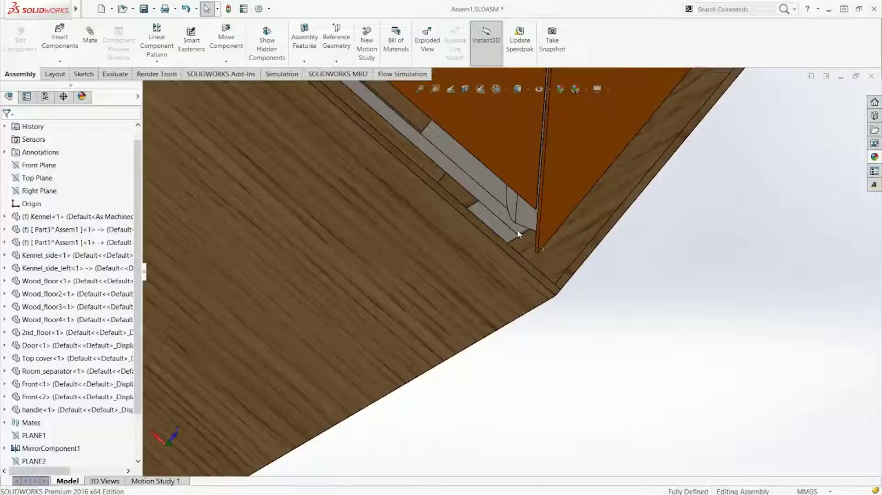
left_click(519, 235)
middle_click_drag(518, 234, 490, 288)
left_click(543, 261, "ctrl")
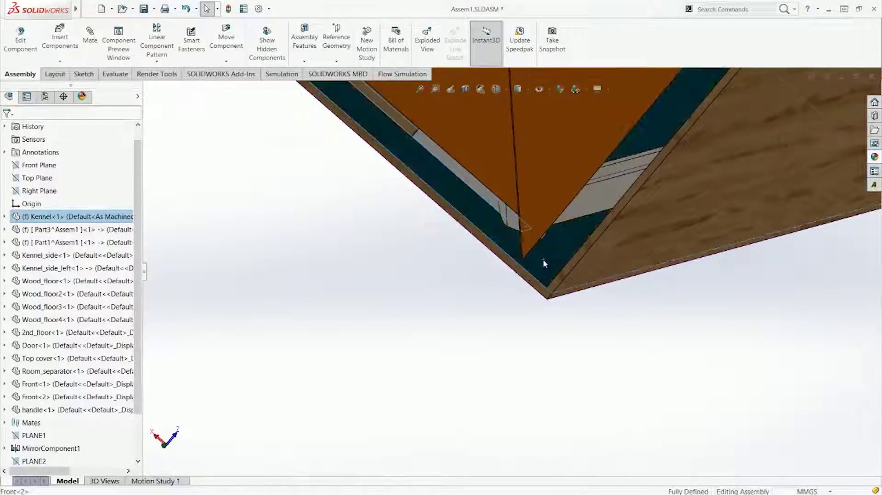
left_click(496, 328)
key("ctrl+5")
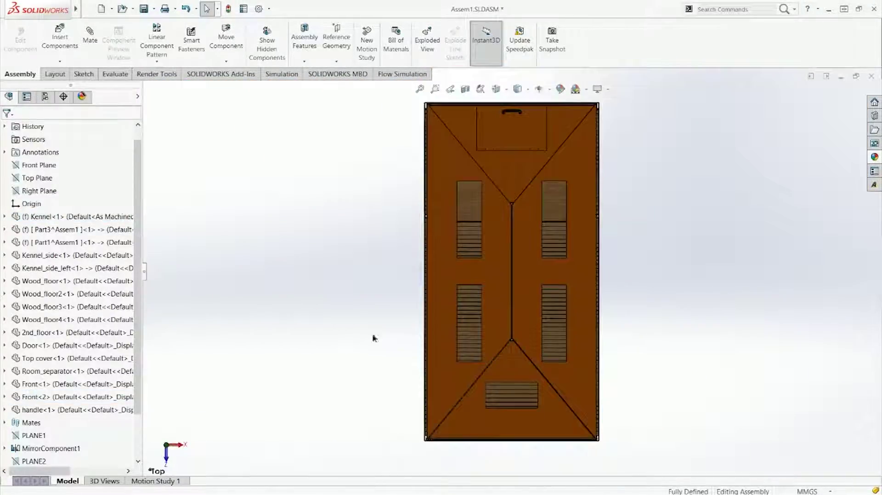
key("ctrl+7")
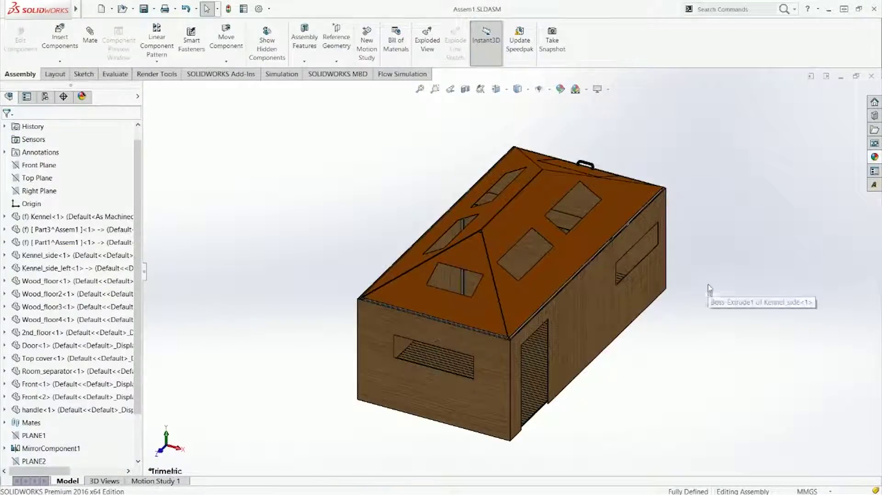
- Create a new part and start a line sketch on the Top Plane
key("ctrl+n")
key("Return")
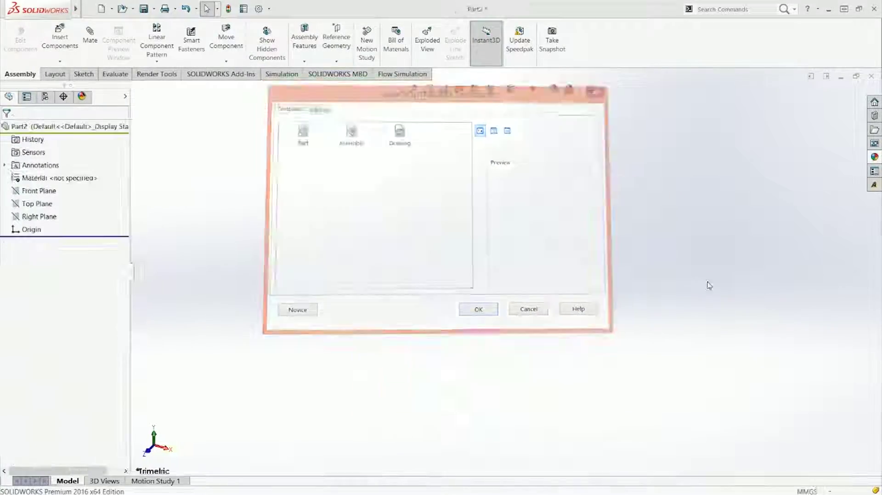
key("l")
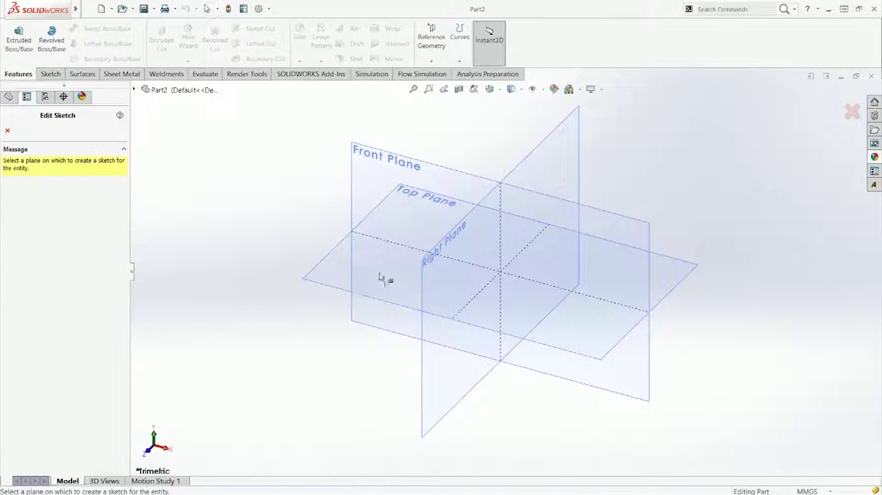
left_click(346, 272)
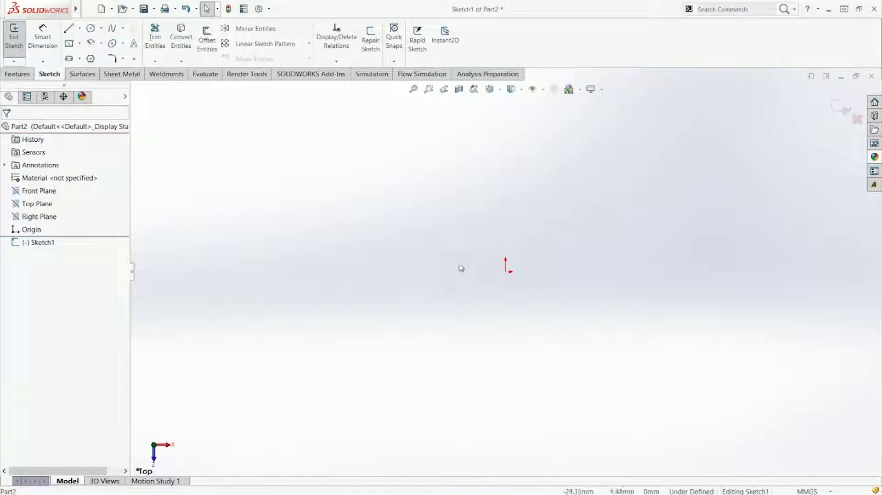
right_click_drag(461, 268, 422, 263)
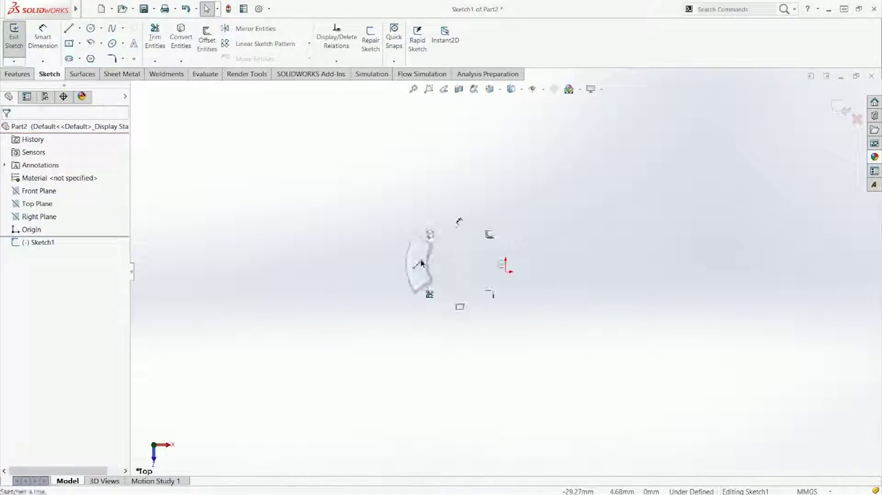
left_click(505, 272)
type("10")
key("Return")
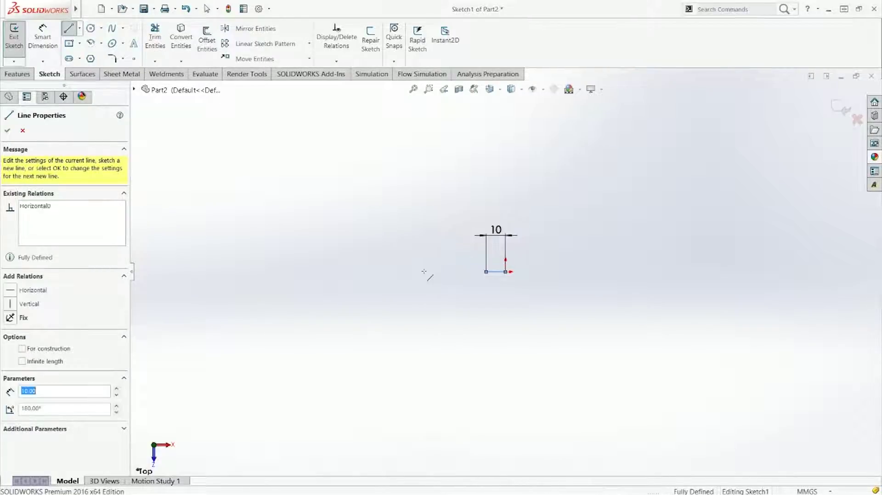
type("20")
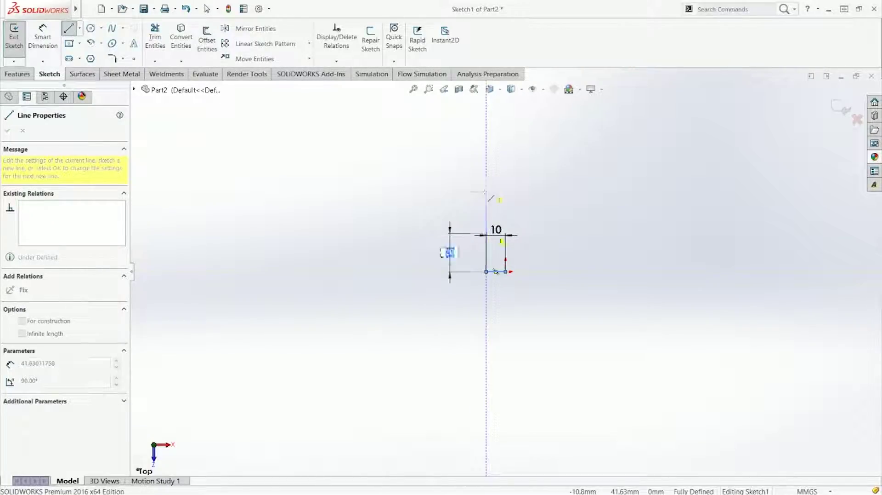
key("Return")
scroll(496, 252, "down", 2)
scroll(494, 252, "down", 2)
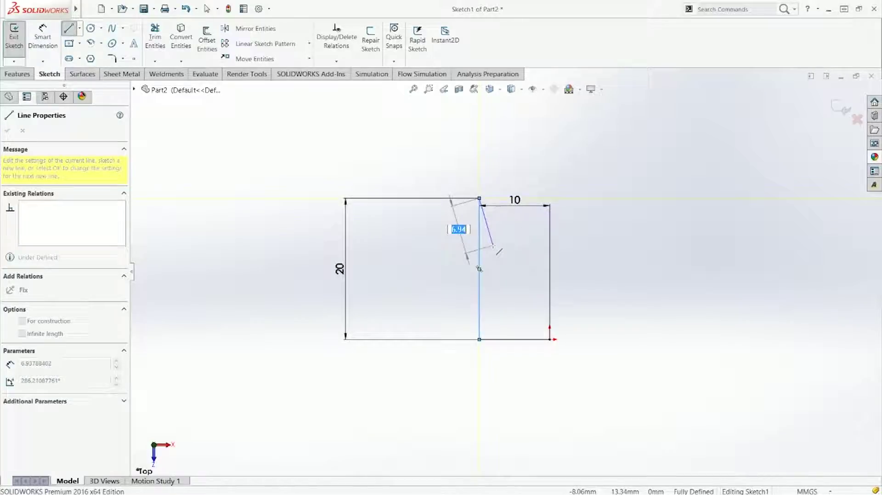
key("Escape")
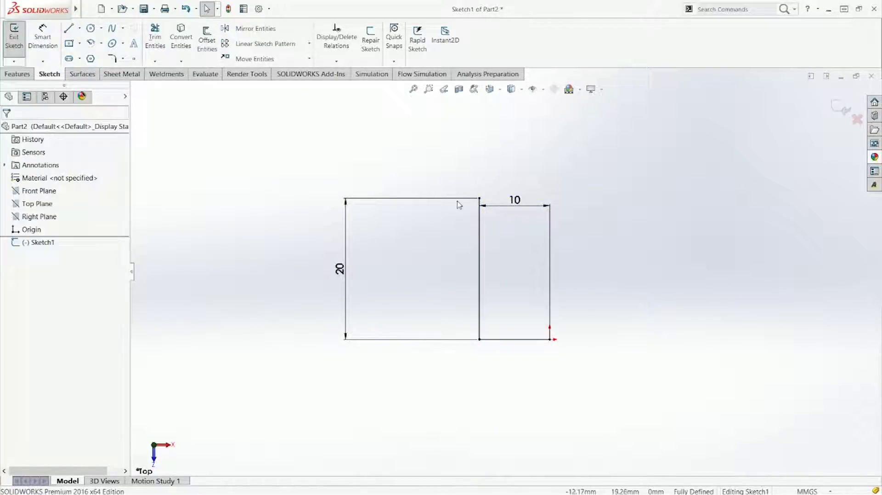
left_click_drag(253, 173, 614, 381)
key("Delete")
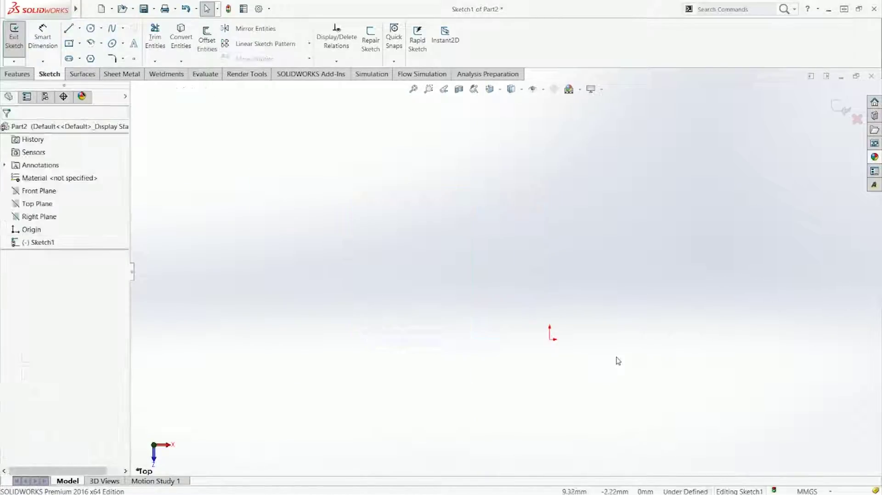
- Sketch connected lines from the origin: 20 mm horizontal, about 26.56 mm vertical, a longer horizontal top edge, and a 10 mm end edge
key("l")
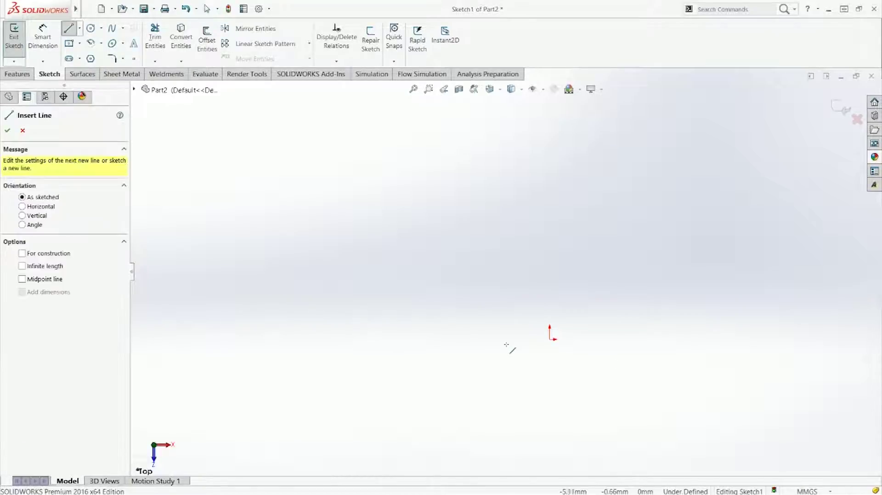
left_click(551, 338)
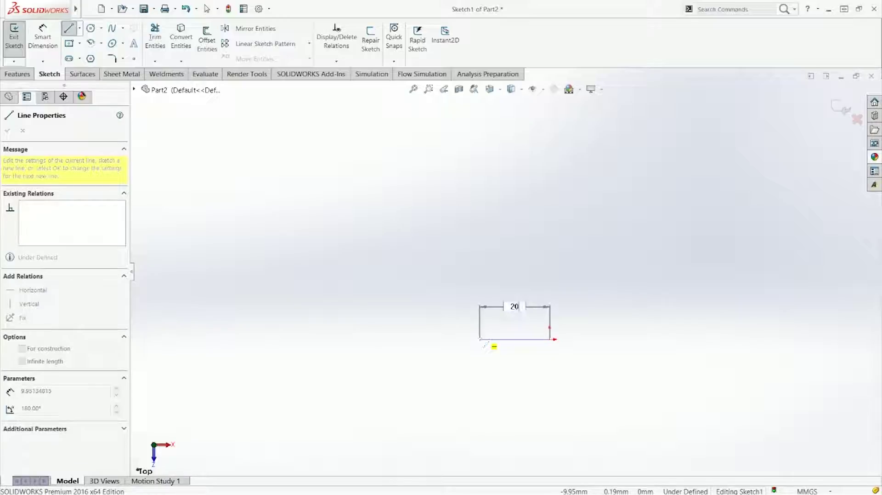
type("20")
key("Return")
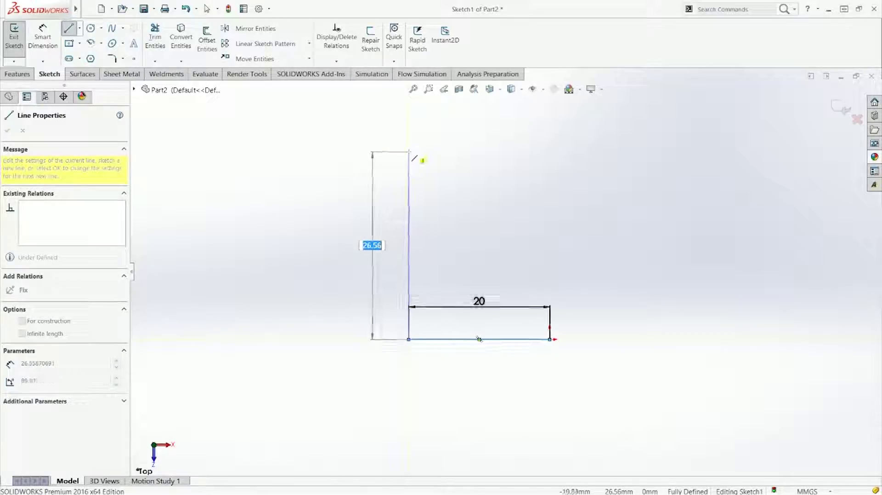
left_click(409, 152)
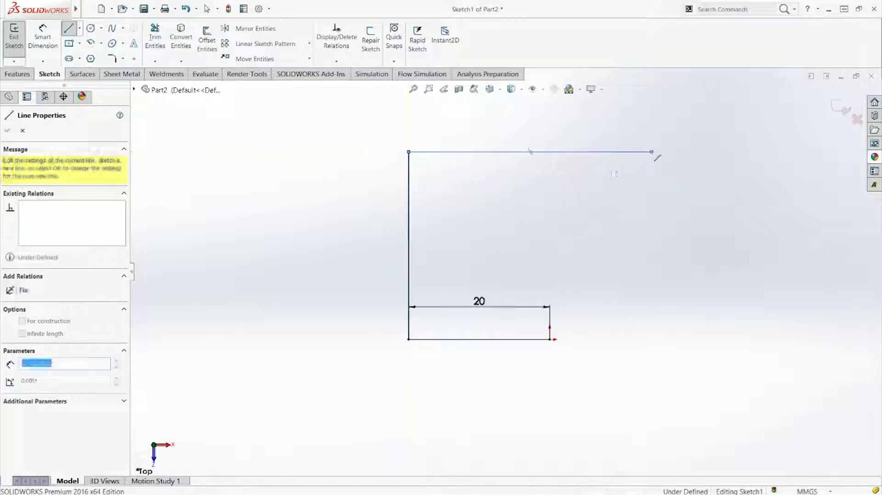
left_click(652, 151)
key("Return")
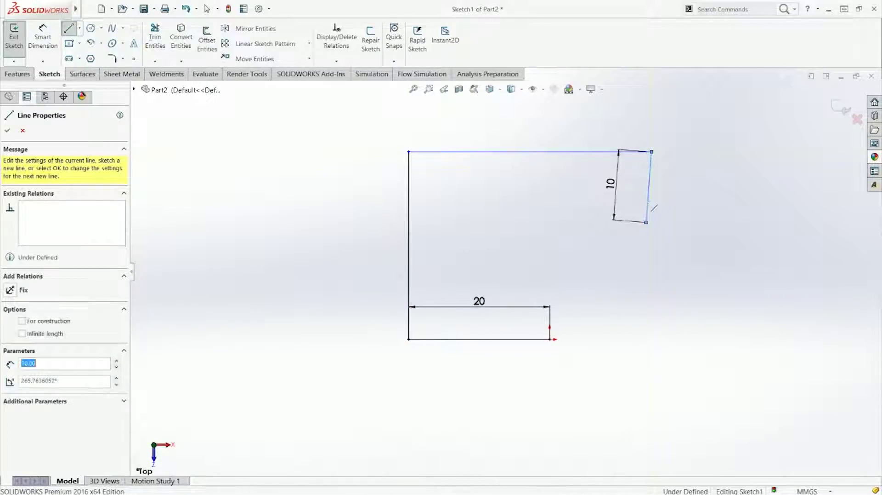
- Add a Vertical relation to the slanted 10 mm end edge
key("Escape")
left_click(648, 206)
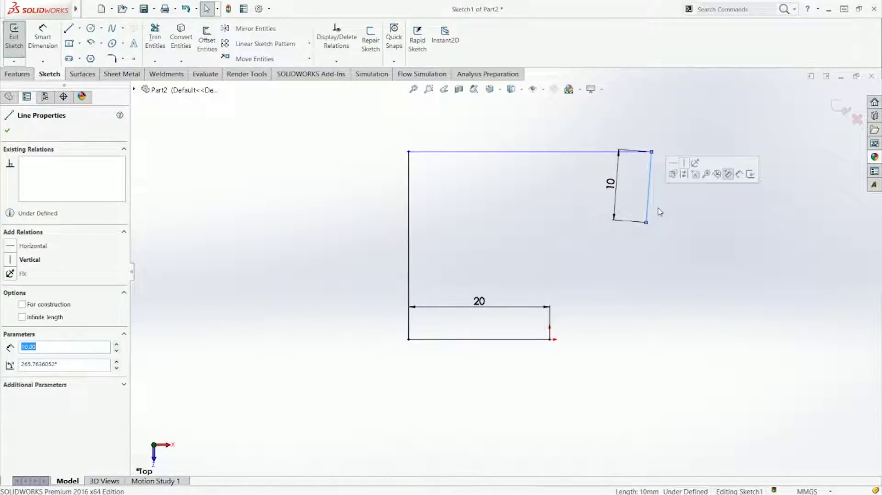
left_click(684, 163)
- Close the L-shaped outline with a vertical line about 16.56 mm long from the origin and a horizontal line to the 10 mm edge's free end
key("l")
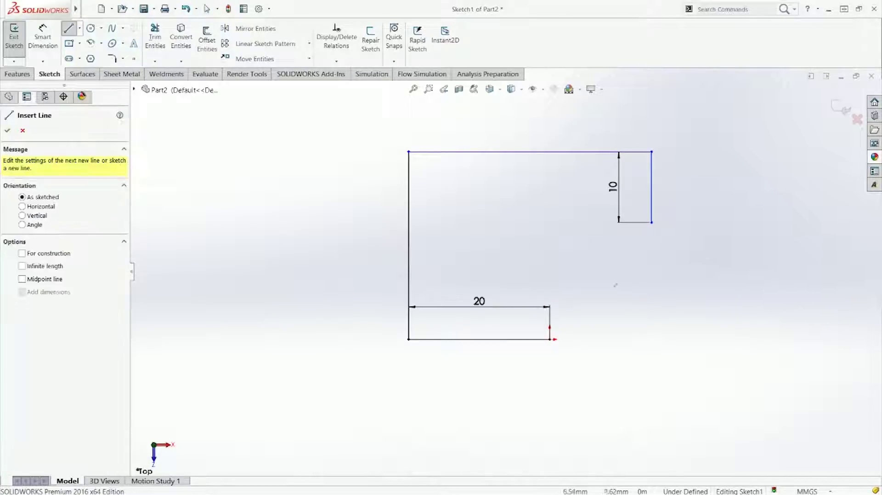
left_click(550, 339)
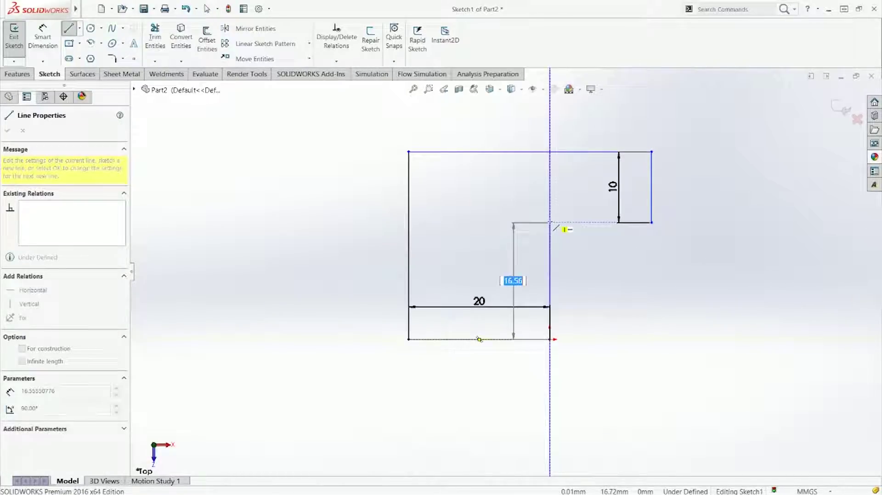
left_click(550, 222)
left_click(652, 222)
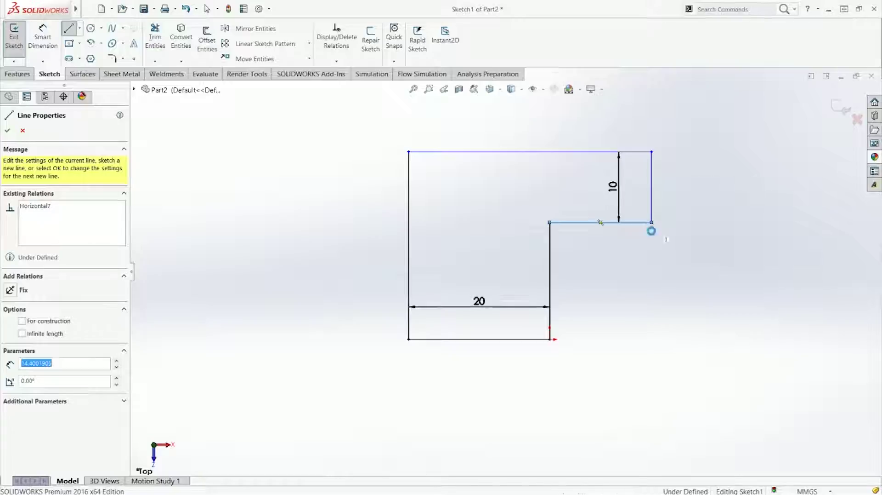
key("Escape")
- Make the L-profile's inner horizontal and vertical edges equal in length, and test the profile by moving its outer corners
left_click_drag(651, 222, 658, 260)
left_click(641, 296)
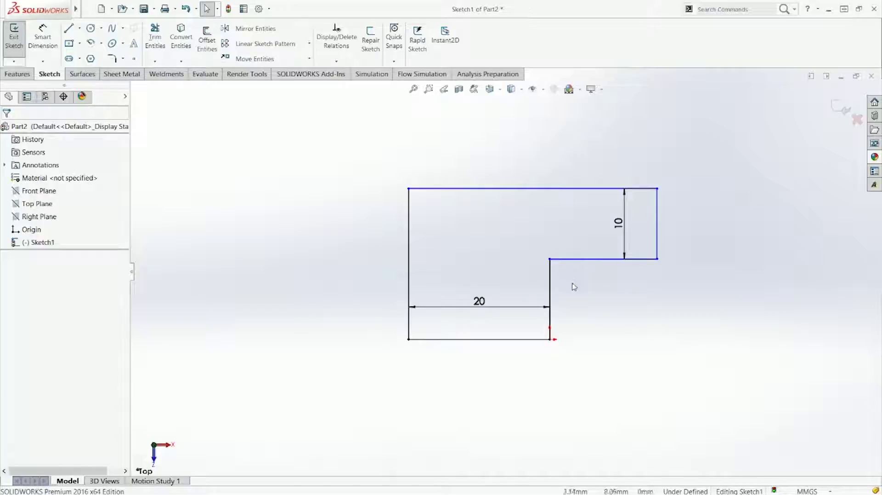
left_click(566, 259)
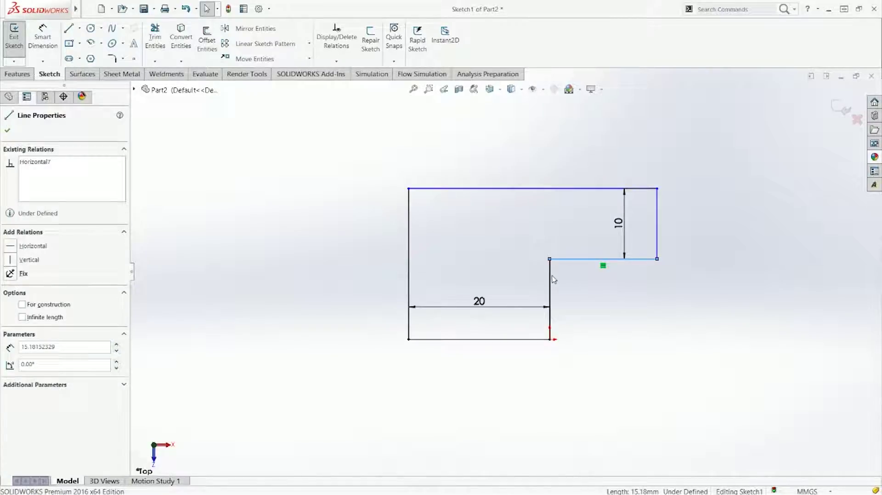
left_click(553, 278, "ctrl")
left_click(633, 236)
left_click(622, 227)
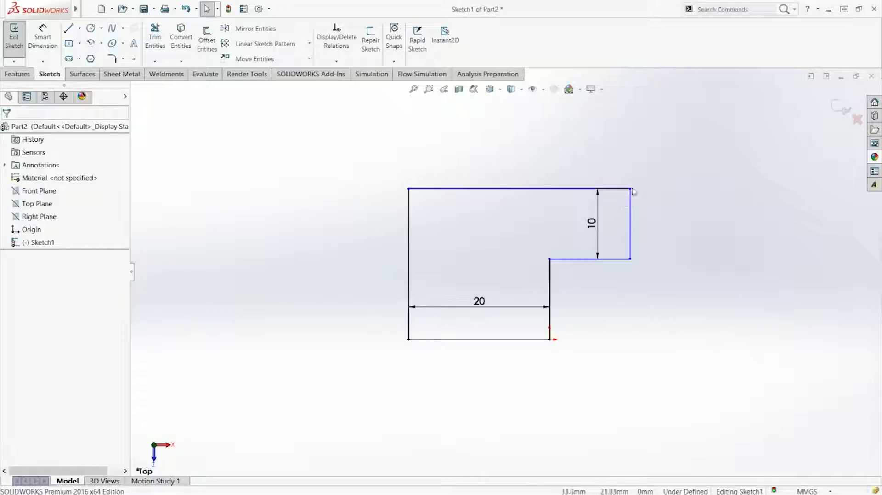
mouse_move(634, 191)
left_mouse_down()
mouse_move(634, 149)
mouse_move(616, 214)
mouse_move(653, 146)
mouse_move(660, 159)
left_mouse_up()
left_click(620, 323)
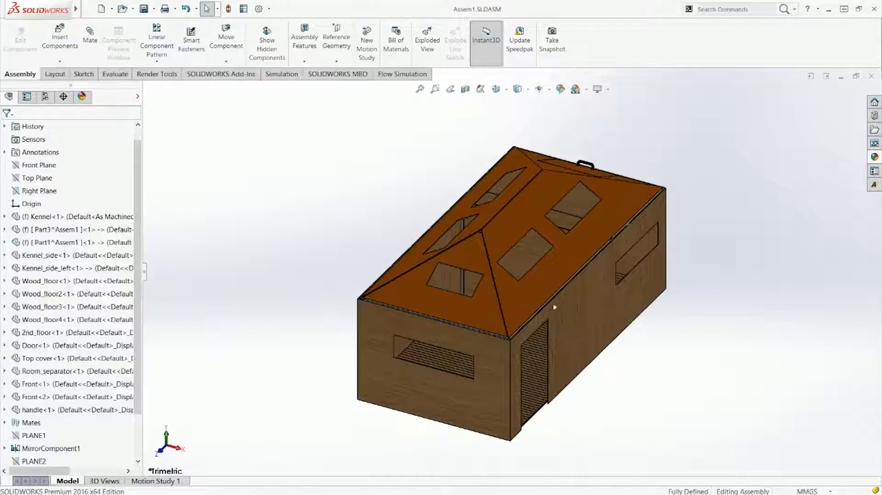
- Switch to the kennel assembly and check the length of the short frame edge at the front roof corner
scroll(554, 307, "down", 8)
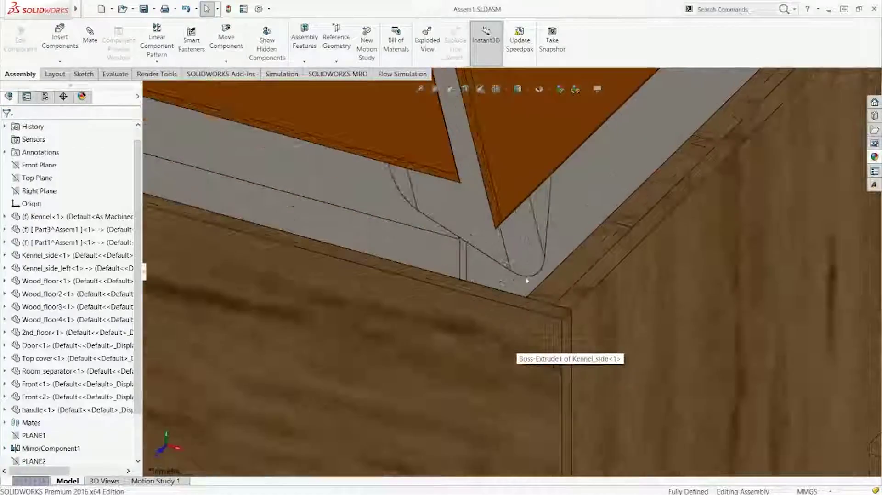
middle_click_drag(528, 280, 460, 354)
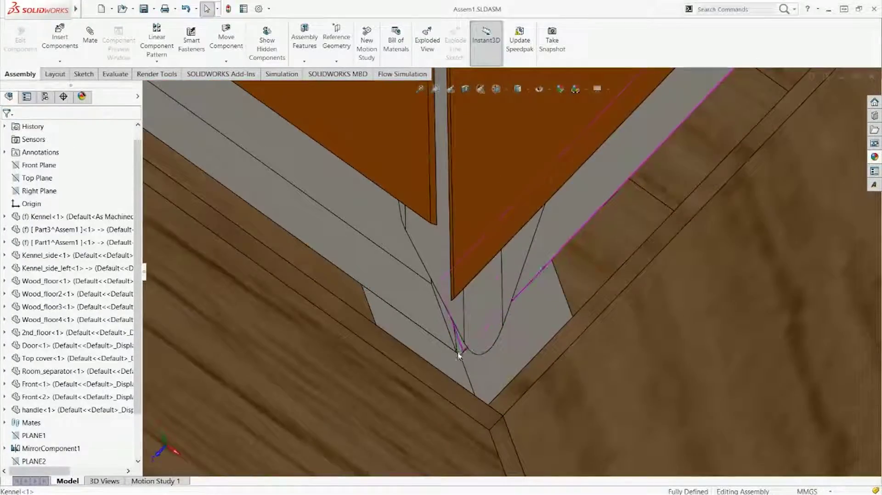
left_click(458, 355)
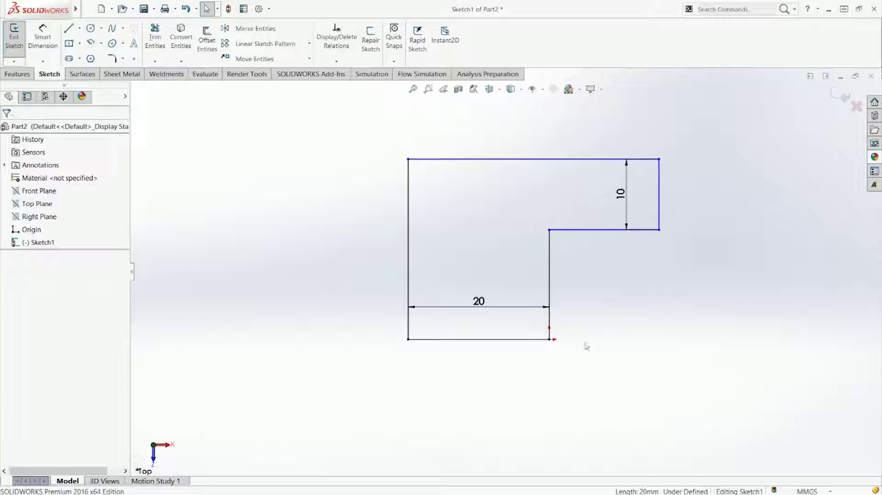
- Dimension the inner horizontal edge of the L-profile in the new part to 20 mm
right_click_drag(586, 345, 583, 224)
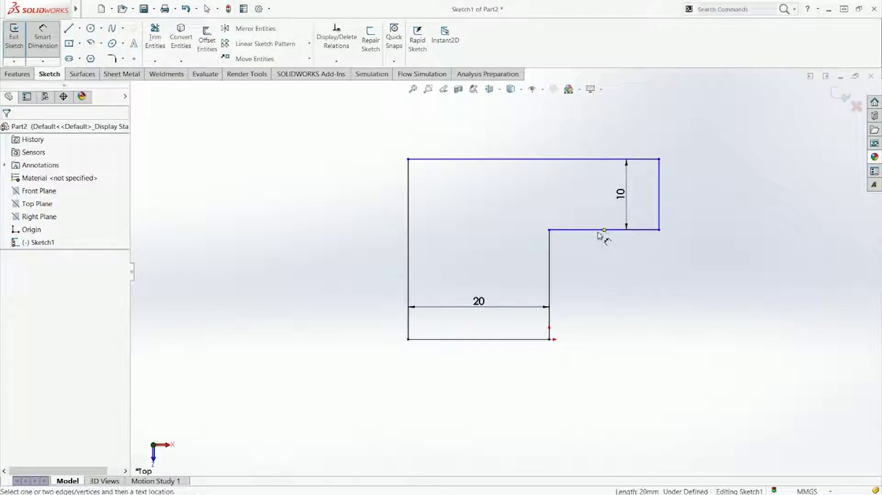
left_click(599, 232)
left_click(706, 234)
type("20")
key("Return")
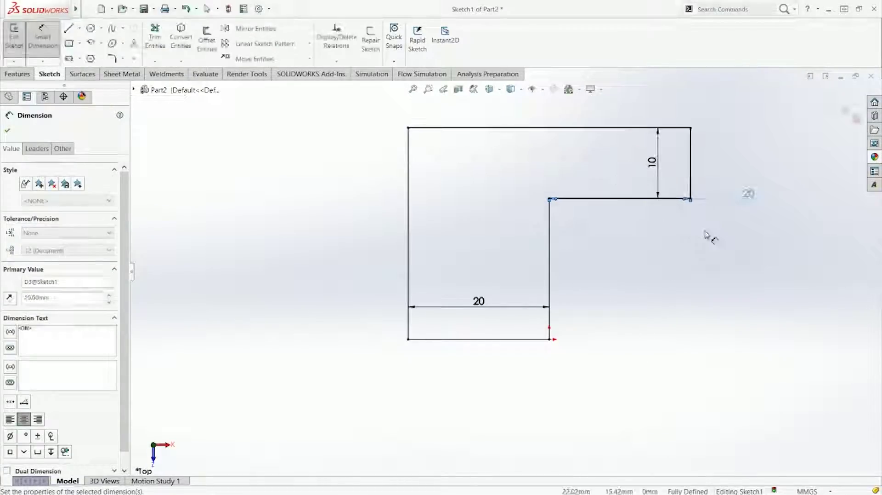
key("Escape")
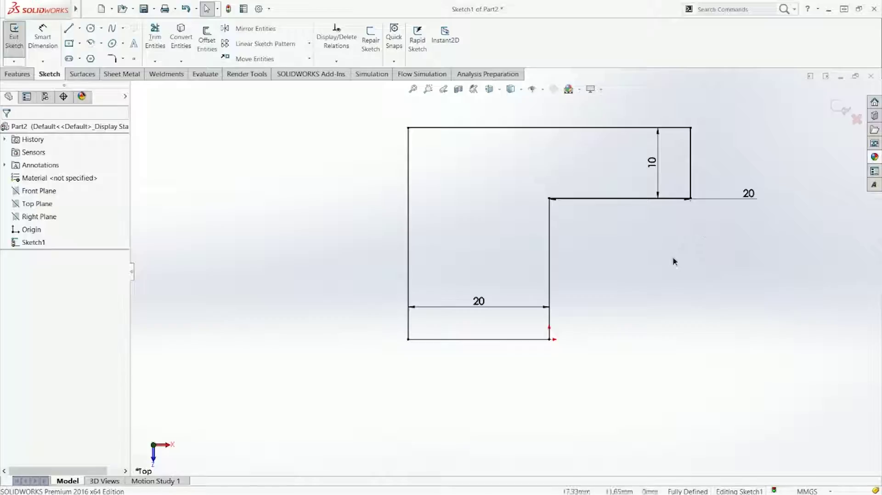
- Extrude the L-shaped profile as a blind boss with a depth of 25 mm
key("o")
key("Escape")
left_click(17, 74)
left_click(18, 41)
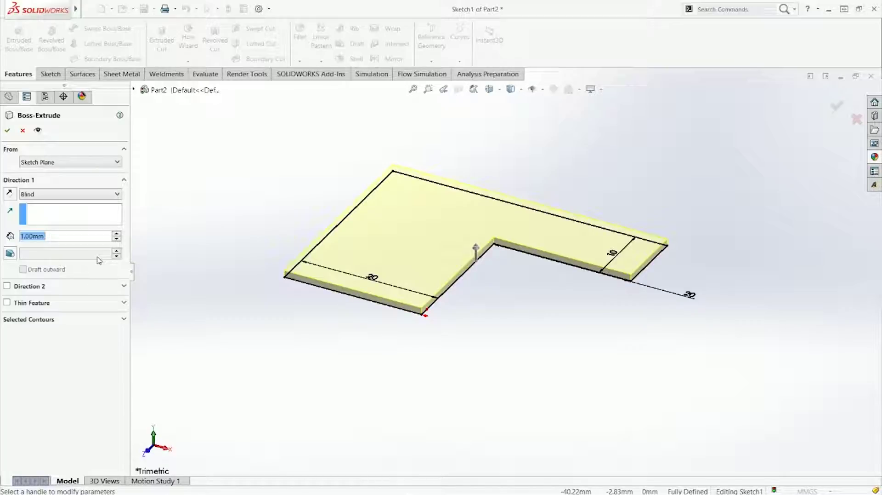
type("25")
key("Return")
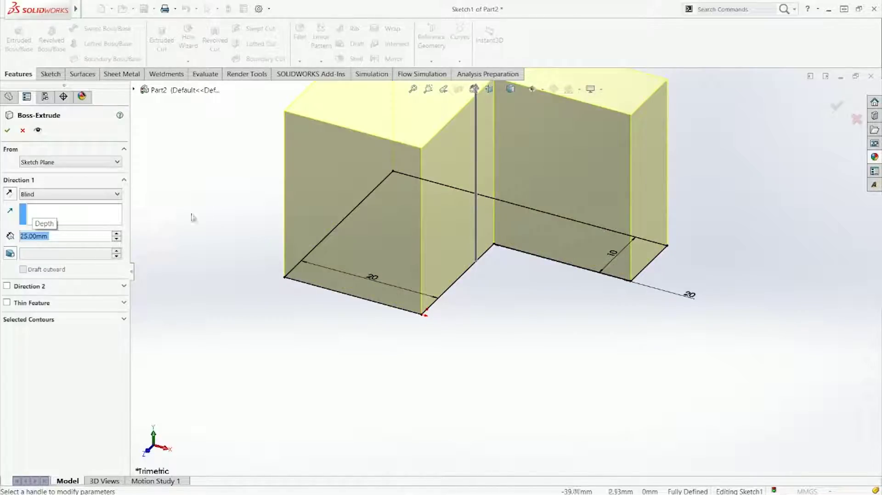
key("Return")
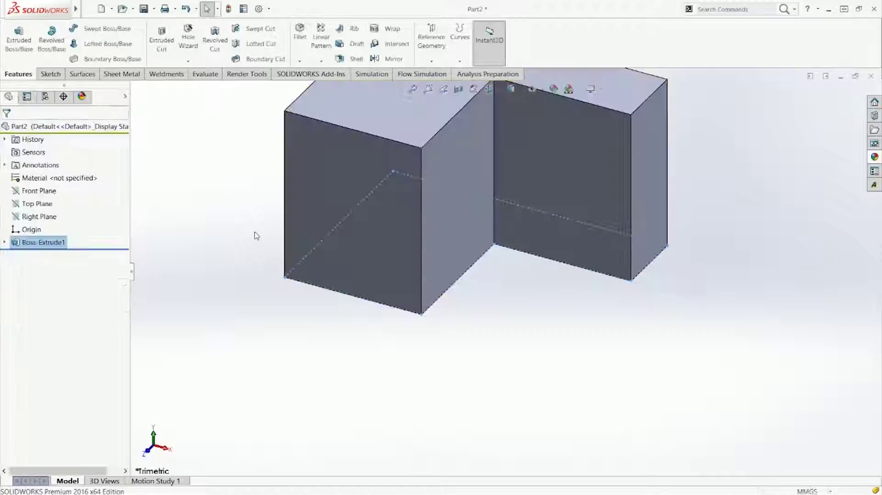
middle_click_drag(256, 235, 678, 144)
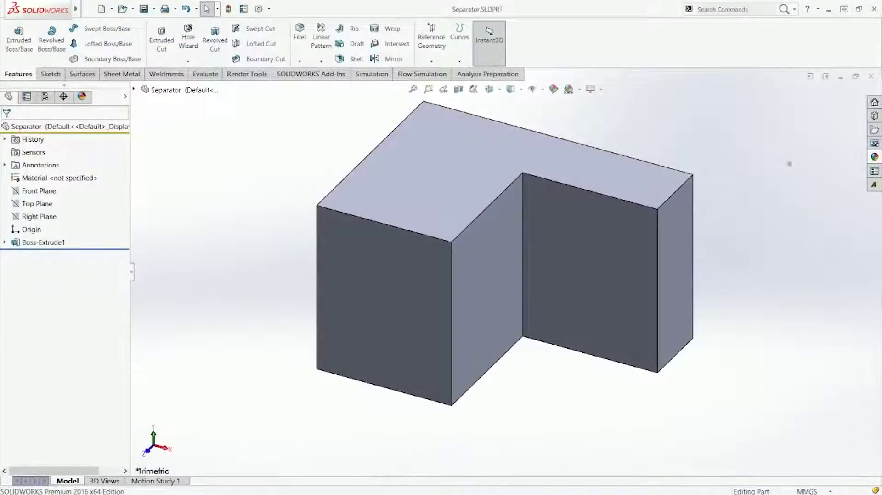
- Open the organic wood category of the appearance library for the separator part
left_click(873, 156)
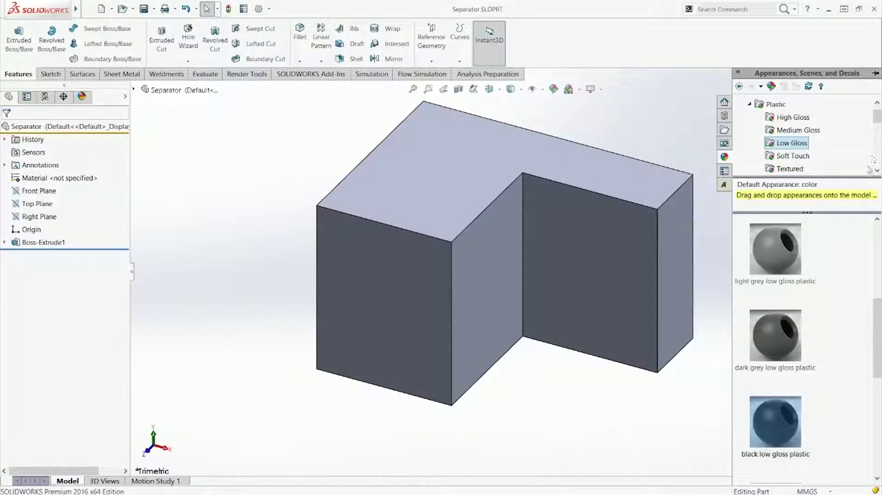
double_click(759, 104)
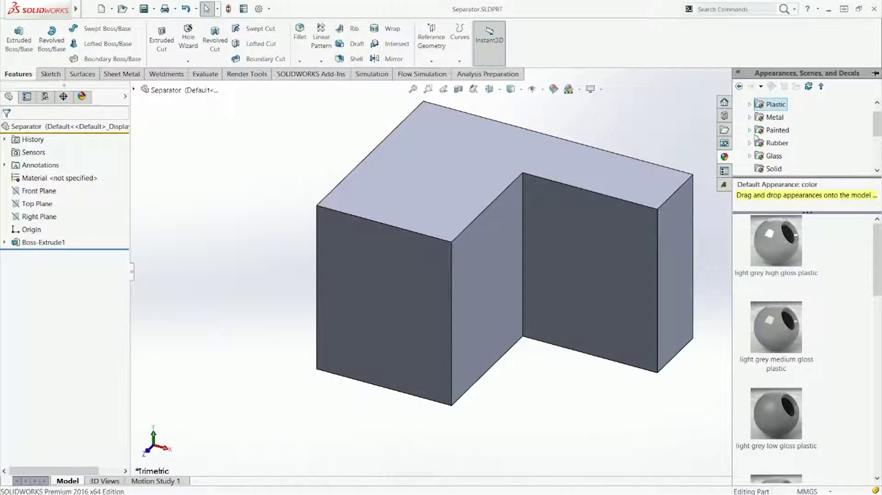
scroll(757, 141, "down", 2)
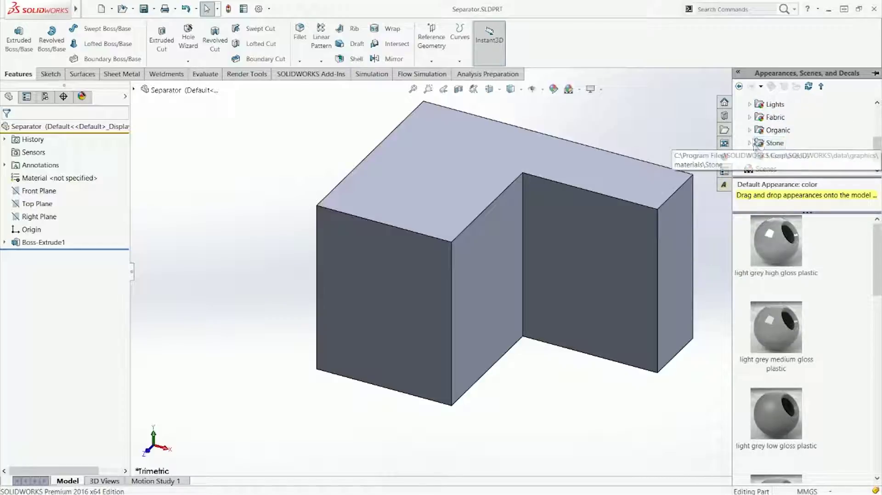
left_click(750, 130)
left_click(761, 118)
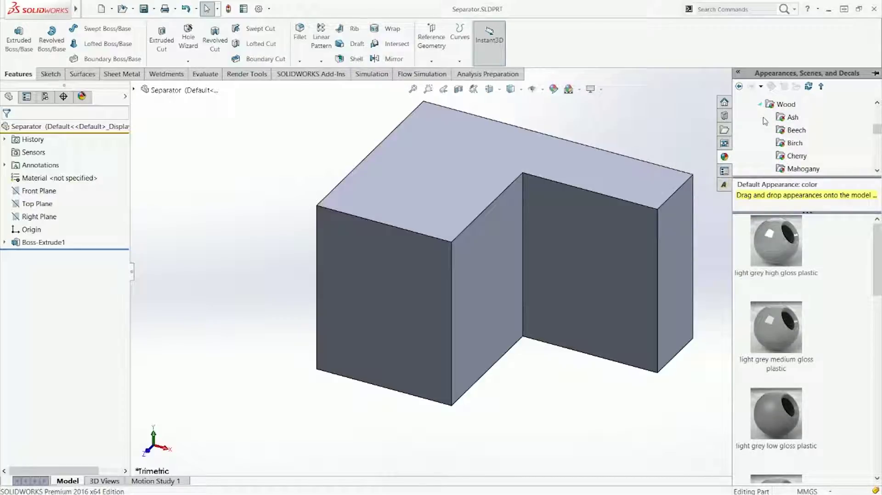
- Compare beech, birch, mahogany, pine and oak finishes, and apply the unfinished mahogany 2d appearance to the separator
left_click(786, 129)
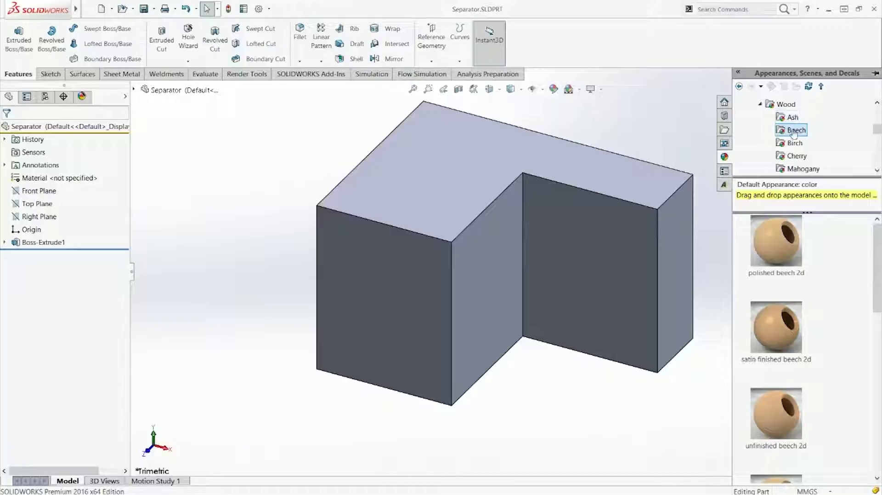
left_click(795, 143)
left_click(804, 169)
scroll(805, 168, "down", 1)
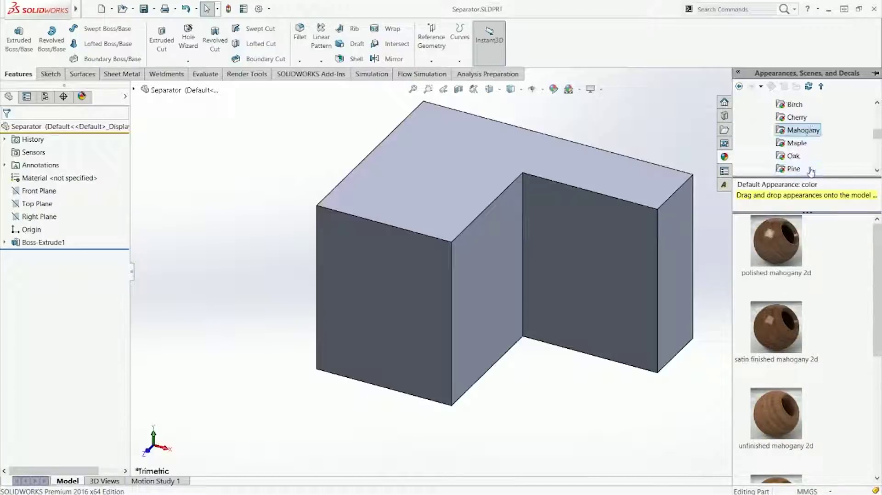
left_click(794, 168)
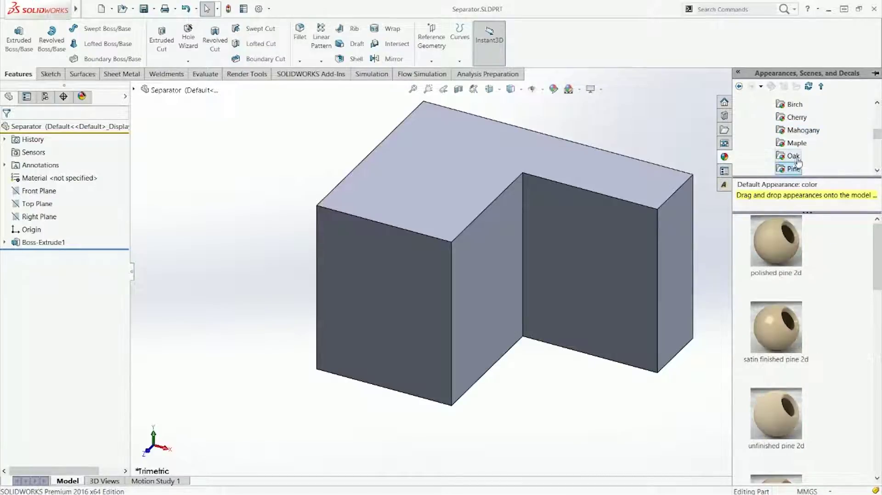
left_click(794, 155)
left_click(804, 132)
left_click(794, 241)
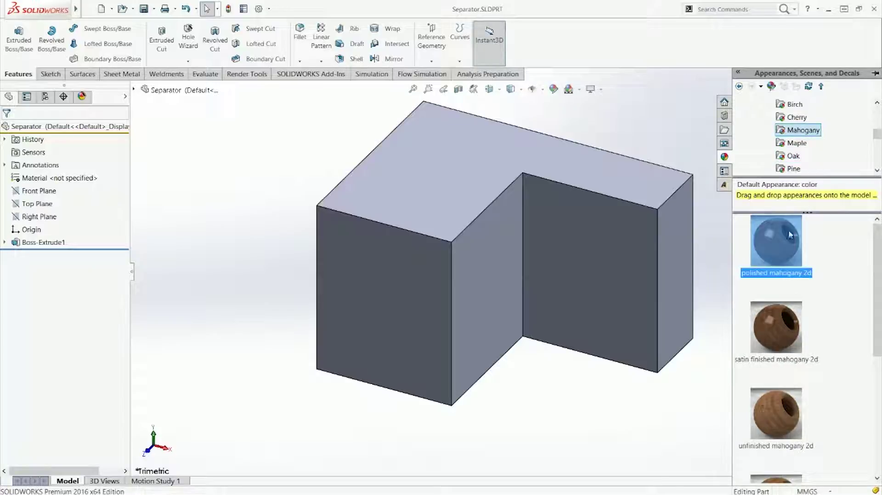
double_click(785, 405)
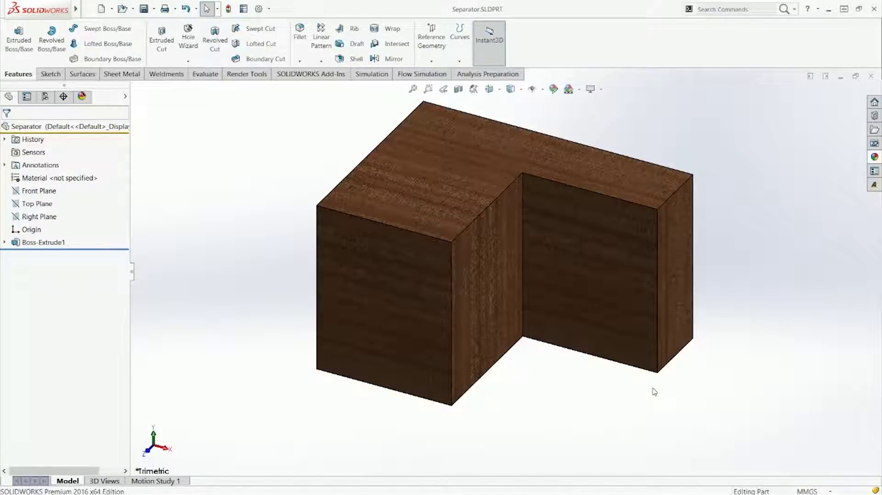
- Switch to the kennel assembly and insert the Separator part at the front roof corner
key("ctrl+Tab")
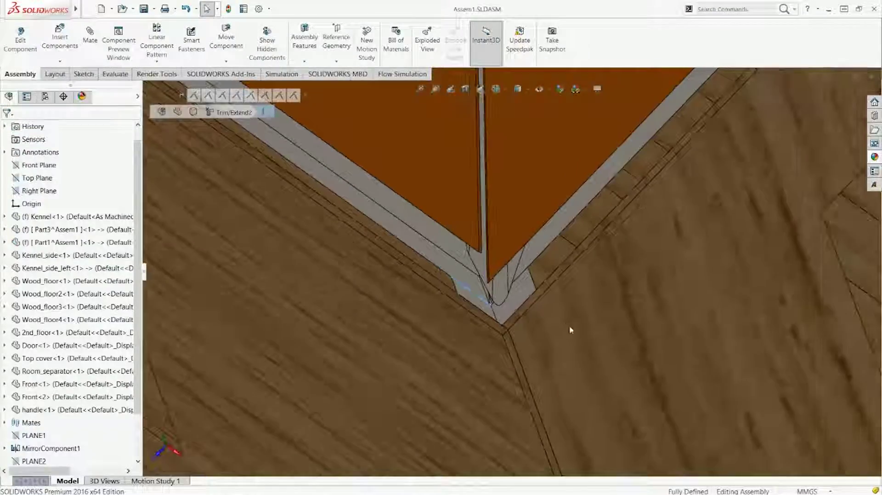
scroll(570, 329, "up", 5)
key("f")
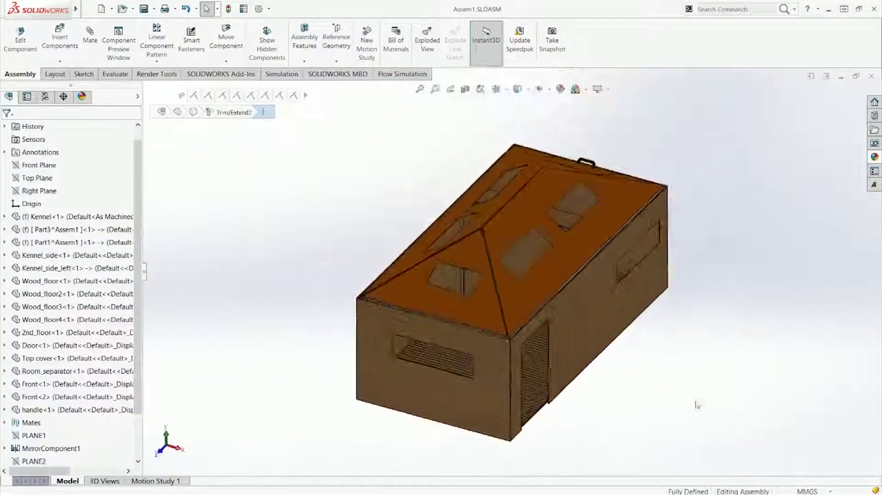
left_click(59, 42)
left_click(29, 240)
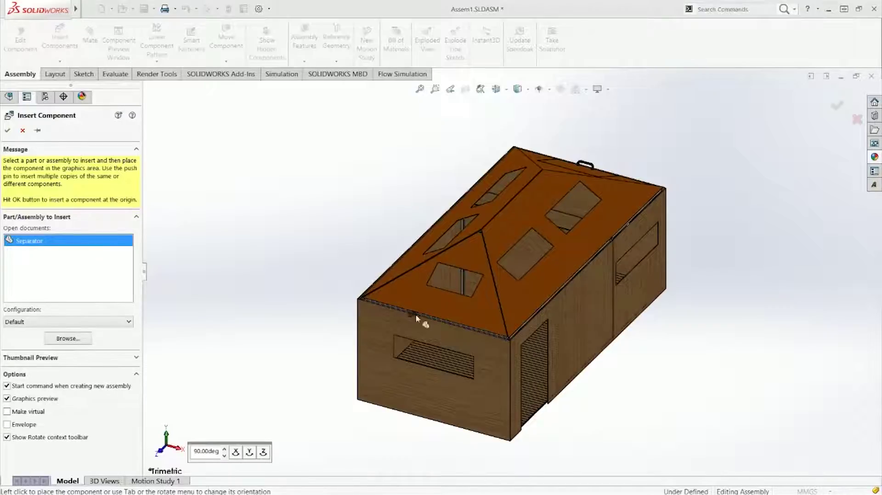
scroll(509, 337, "down", 8)
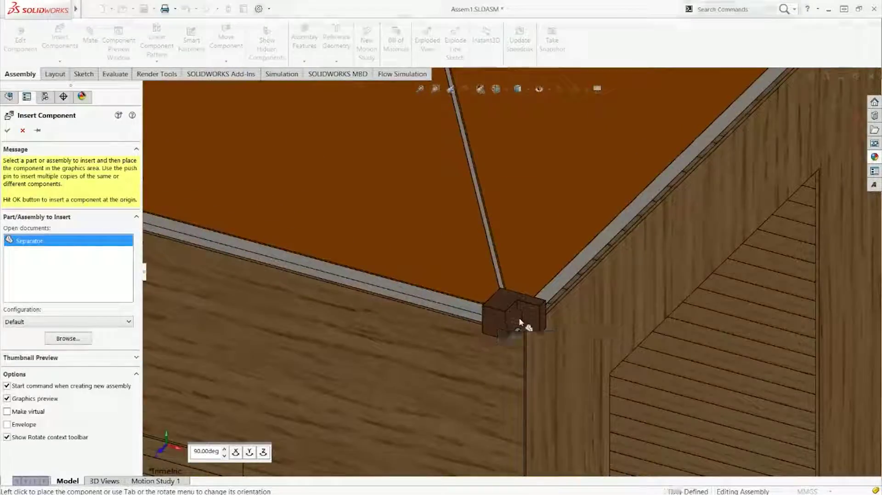
left_click(521, 321)
scroll(516, 327, "down", 3)
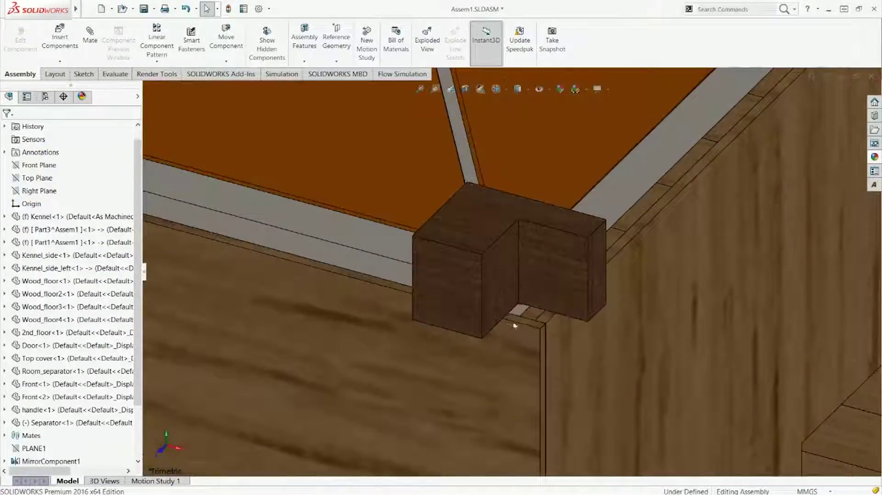
- Check the normal distance between the roof frame's angle-iron face and the kennel side panel
middle_click_drag(512, 322, 571, 296)
scroll(597, 267, "up", 5)
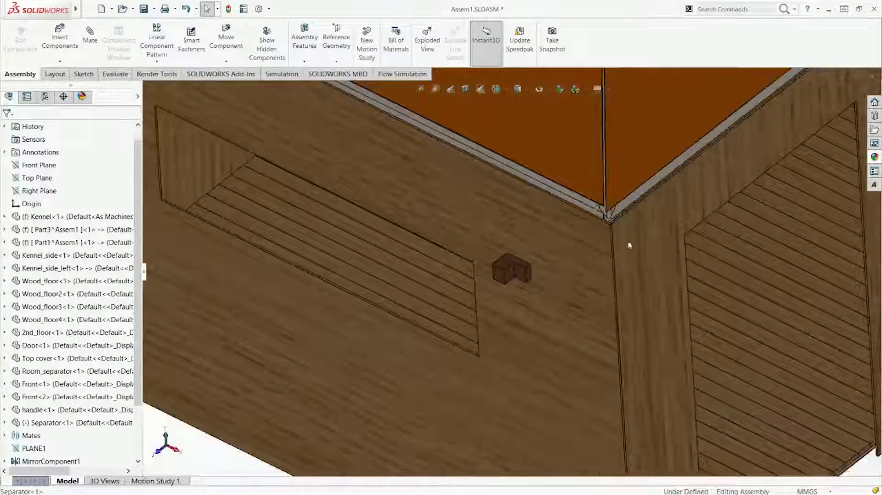
scroll(557, 173, "down", 10)
left_click(637, 257)
scroll(636, 257, "down", 5)
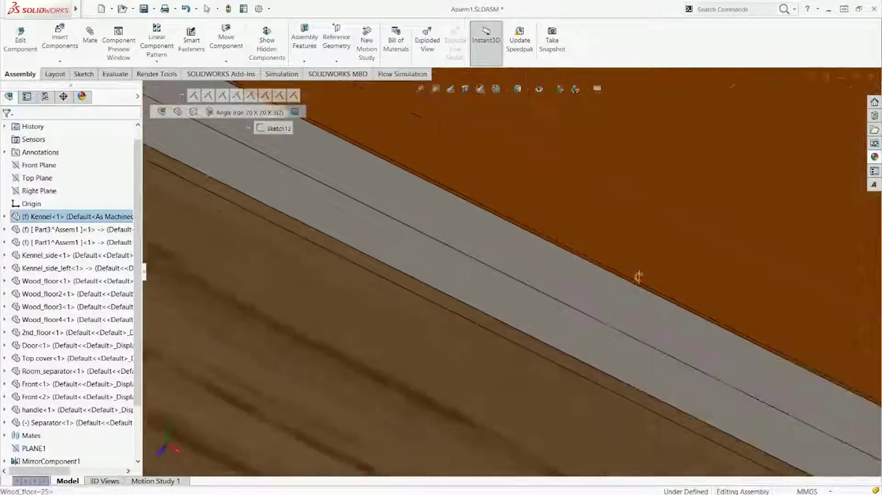
middle_click_drag(640, 276, 654, 370)
left_click(670, 361, "ctrl")
scroll(675, 373, "up", 5)
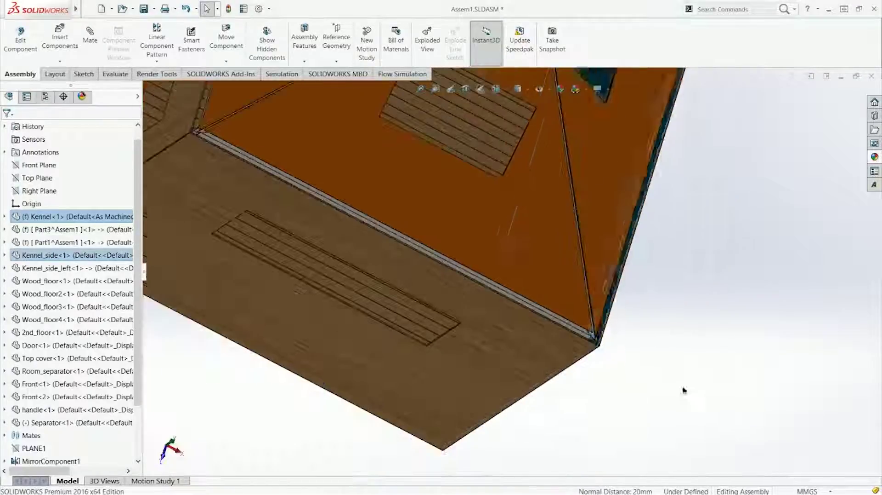
left_click(656, 400)
- Rotate the separator at the front roof corner so its L-shaped face points up and its notch faces inward
scroll(656, 400, "up", 5)
middle_click_drag(588, 369, 669, 359)
key("ctrl+1")
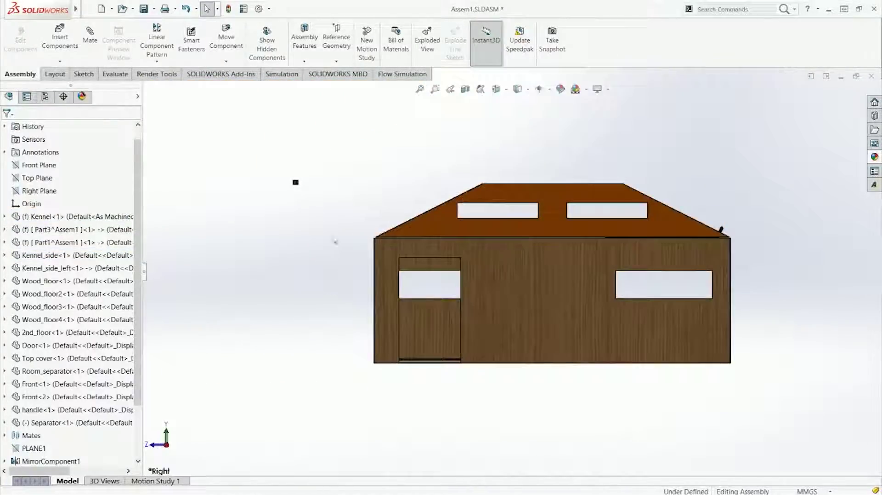
key("ctrl+7")
scroll(516, 303, "down", 5)
scroll(505, 353, "down", 2)
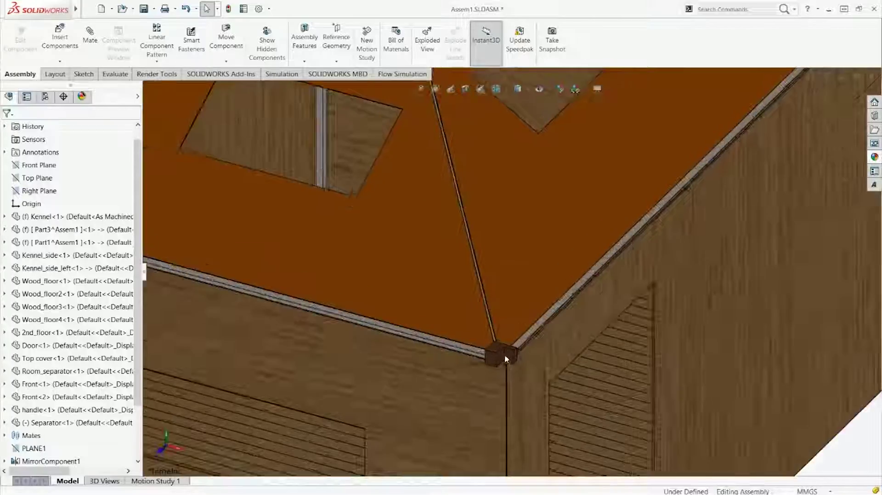
left_click(506, 350)
scroll(506, 344, "down", 3)
right_click_drag(498, 325, 670, 360)
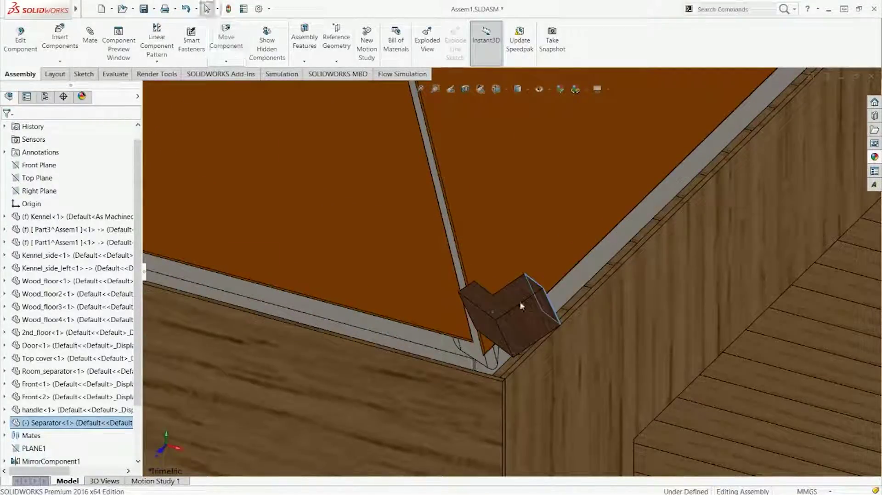
- Mate the separator's L-shaped top face coincident with the top face of the kennel side panel
left_click(514, 298)
scroll(501, 368, "down", 2)
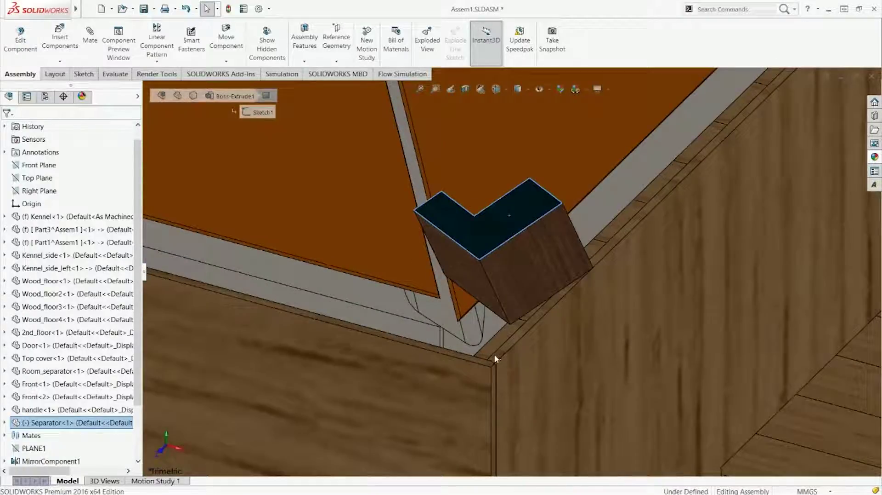
left_click(494, 356, "ctrl")
left_click(526, 354)
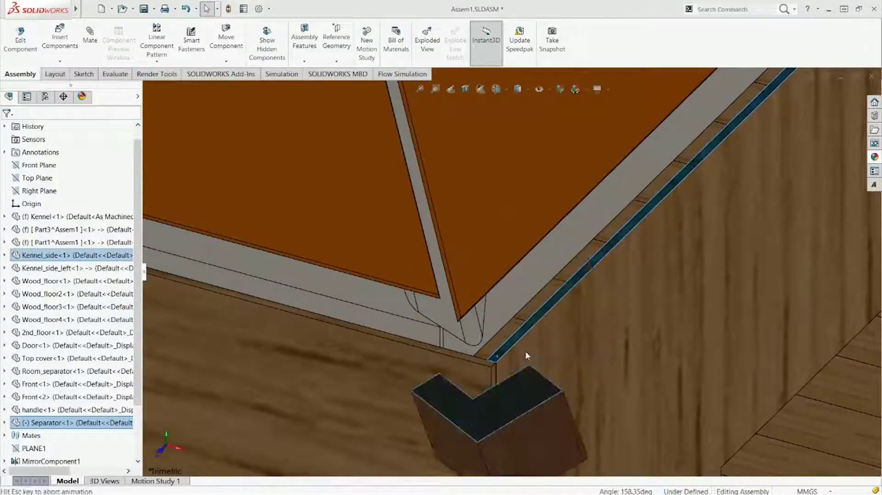
- Mate a side face of the separator coincident with the angle-iron face along the kennel's side roof edge
scroll(528, 360, "down", 4)
left_click(528, 399)
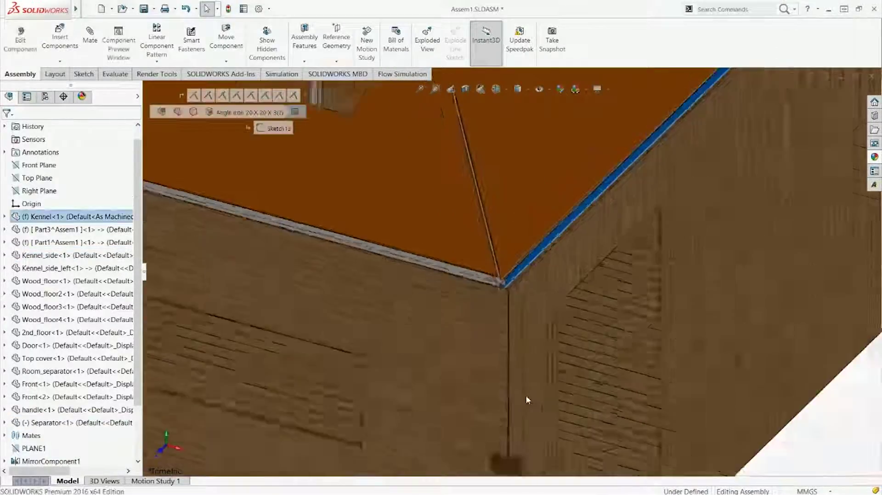
scroll(527, 396, "up", 6)
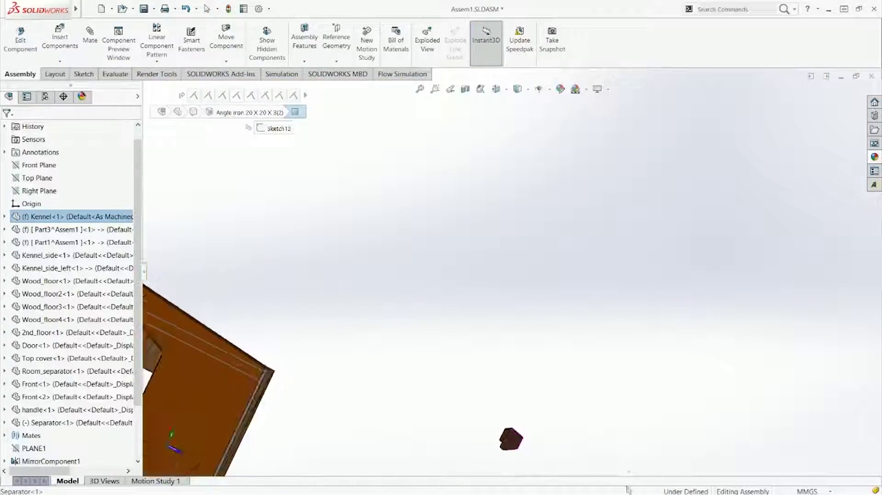
scroll(494, 441, "down", 4)
left_click(526, 403)
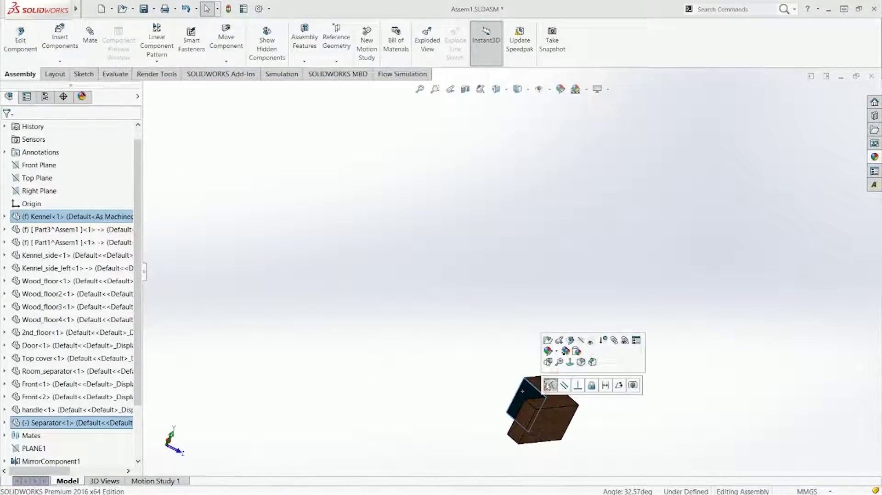
left_click(550, 385)
- Bring the separator to the front roof corner and mate its outer face coincident with the front panel's inner face
key("f")
scroll(513, 356, "down", 5)
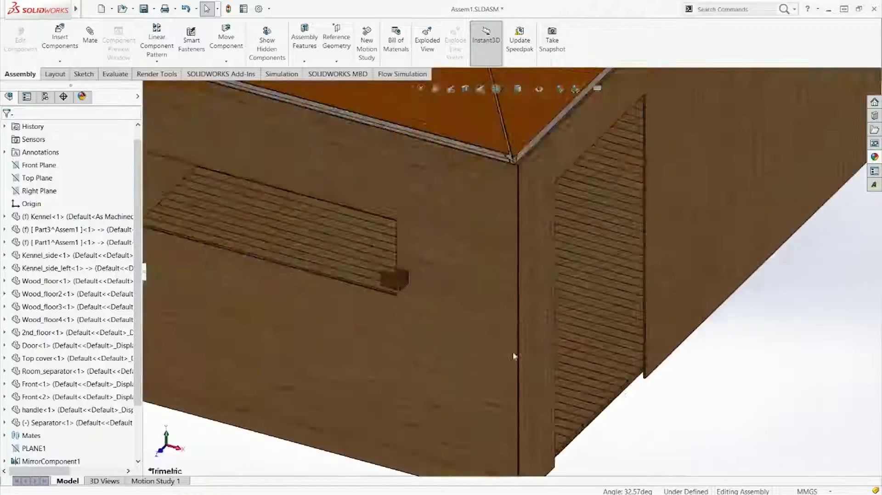
scroll(521, 178, "down", 4)
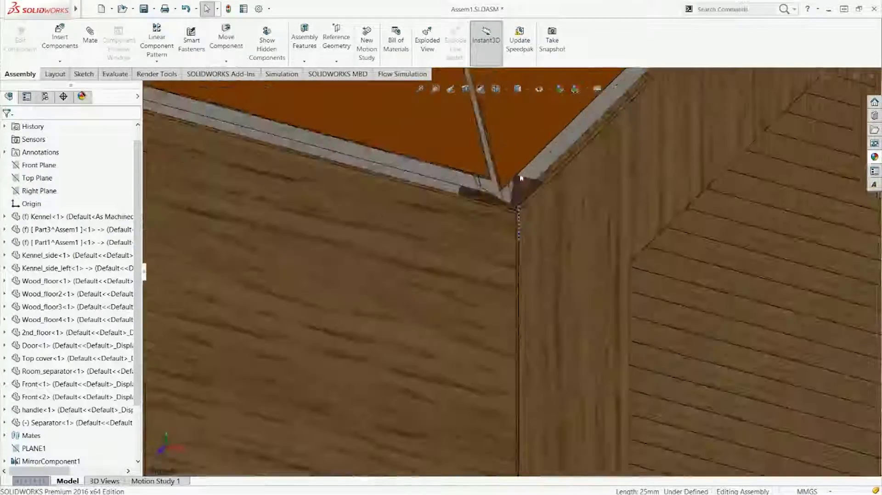
left_click(522, 181)
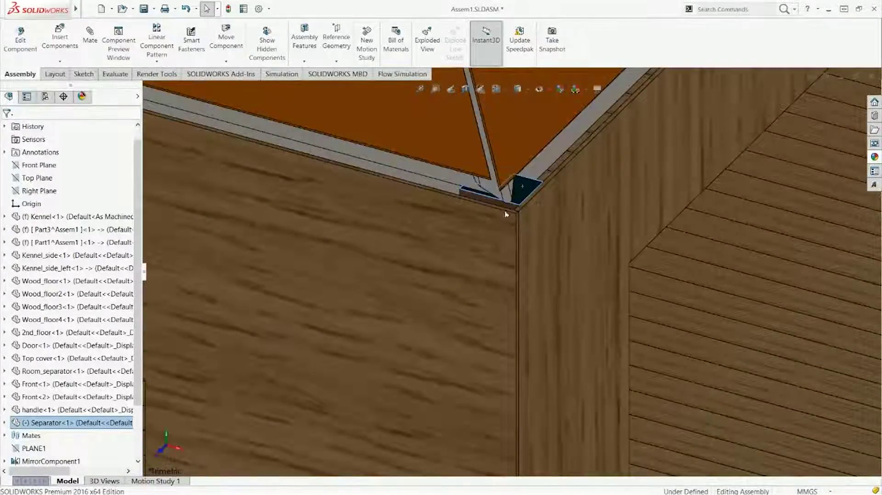
scroll(506, 213, "down", 2)
left_click(501, 264)
mouse_move(500, 264)
middle_mouse_down()
mouse_move(438, 248)
mouse_move(442, 295)
middle_mouse_up()
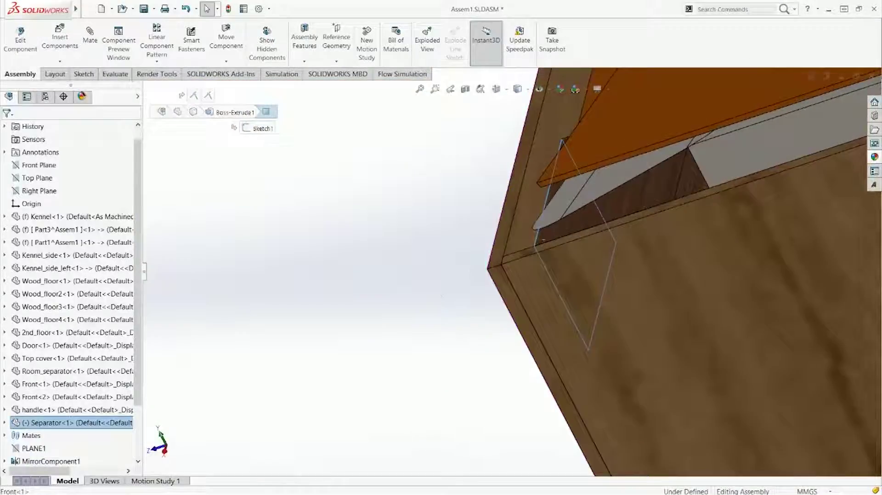
left_click(526, 239)
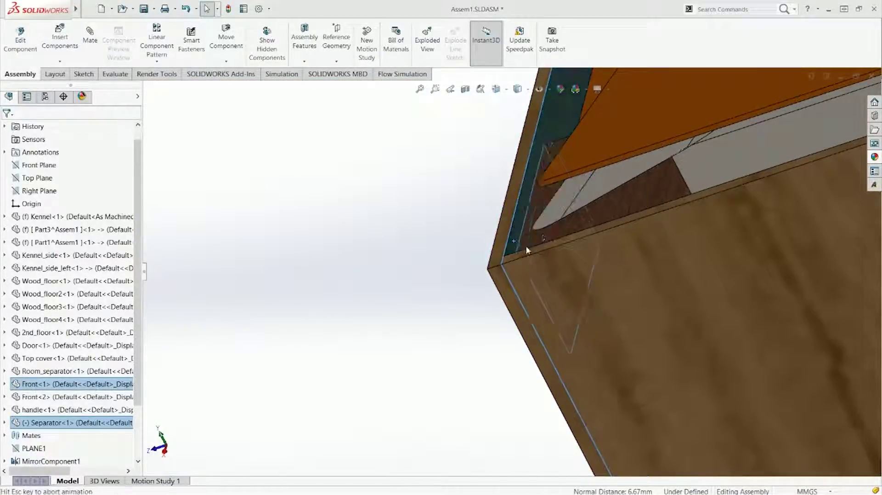
left_click(422, 295)
- Examine the separator's fit at the front roof corner and the frame edge along the kennel's side
key("ctrl+7")
scroll(562, 296, "down", 5)
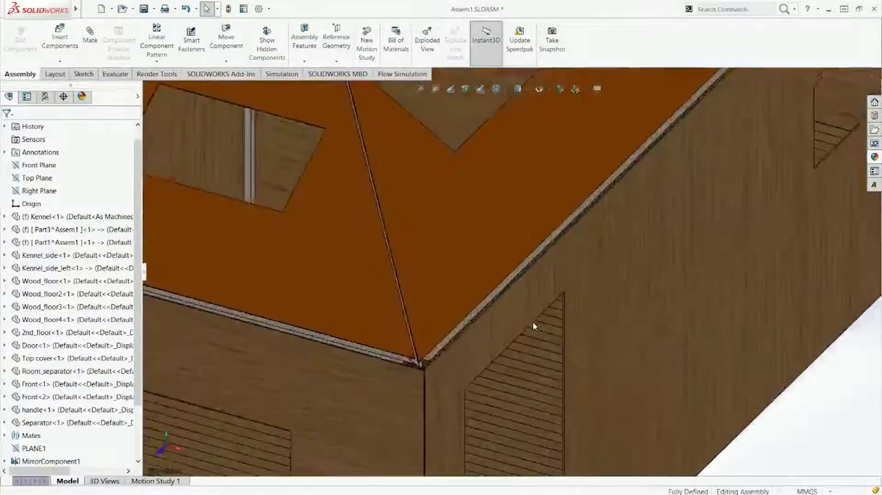
scroll(439, 357, "down", 2)
middle_click_drag(432, 343, 456, 307)
scroll(393, 322, "down", 5)
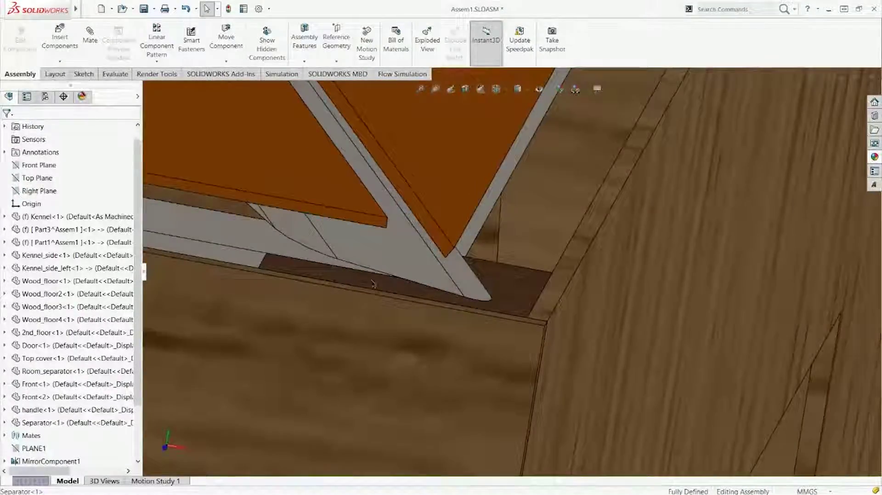
middle_click_drag(392, 304, 266, 344)
scroll(538, 310, "up", 5)
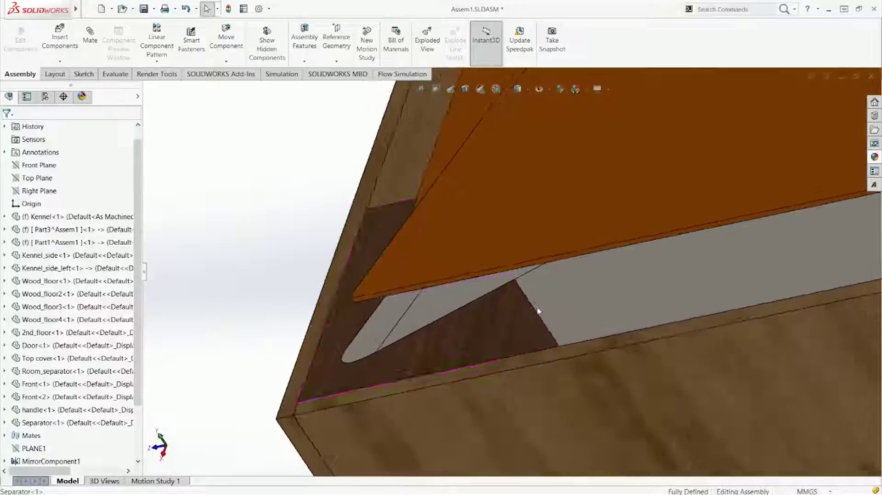
scroll(693, 229, "up", 3)
scroll(804, 228, "up", 5)
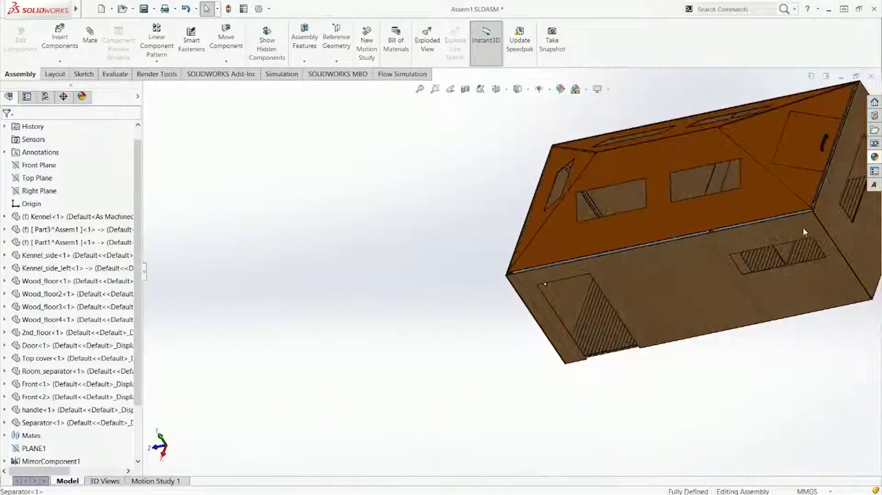
scroll(663, 242, "down", 5)
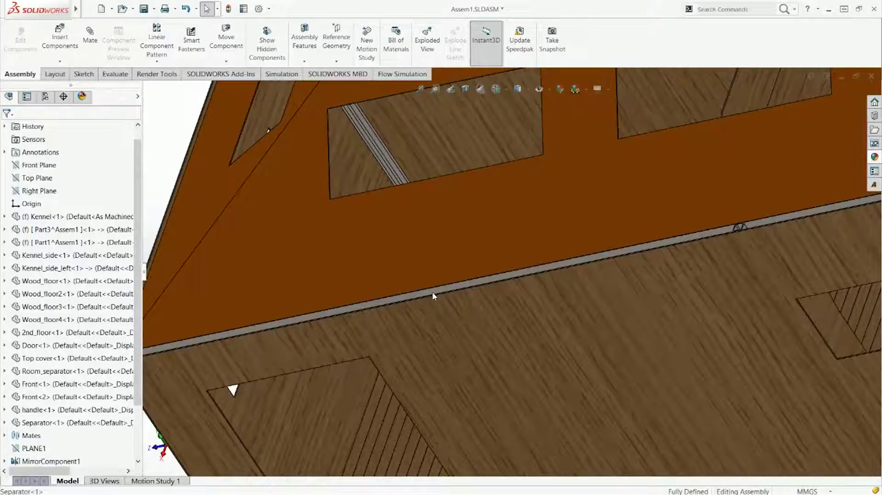
- Open the Kennel frame part from the assembly, examine the angle irons at its roof corner, and return to the assembly
middle_click_drag(433, 291, 440, 273)
scroll(442, 273, "up", 5)
scroll(420, 282, "down", 5)
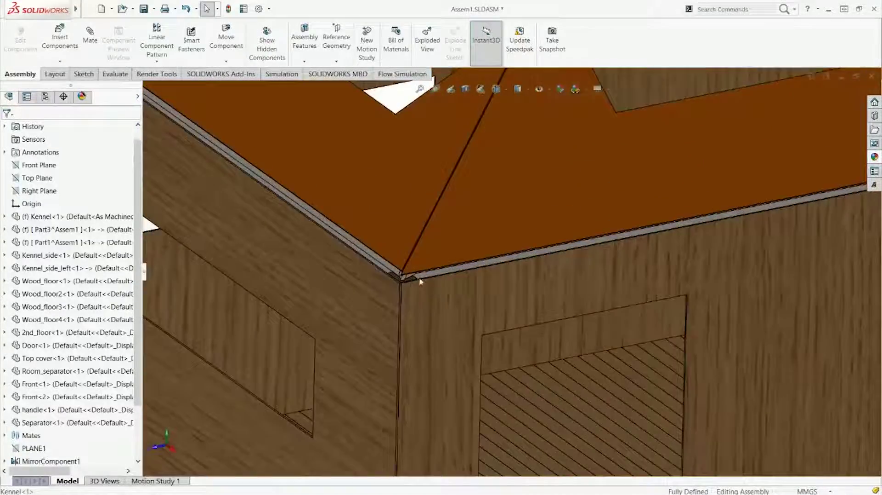
left_click(436, 272)
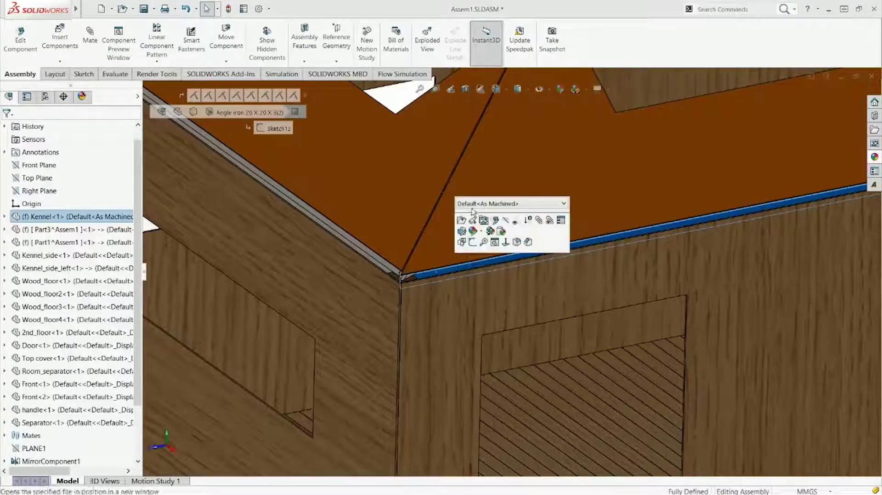
left_click(462, 220)
scroll(548, 361, "down", 5)
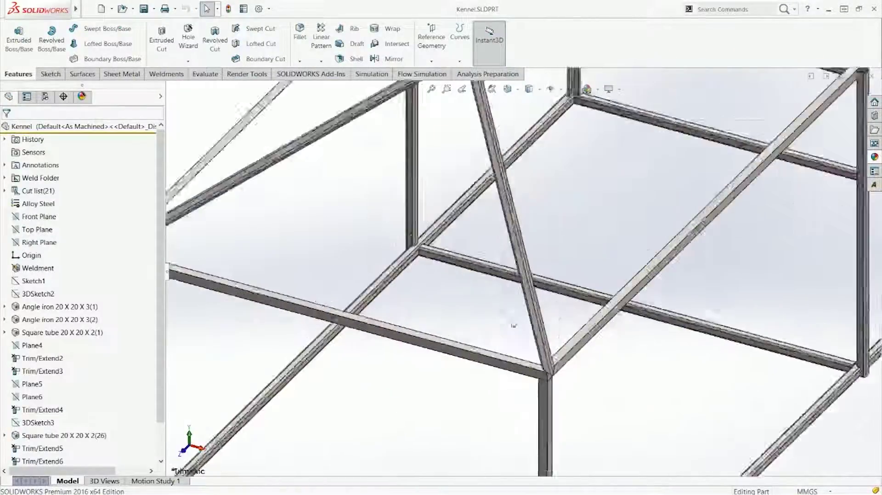
middle_click_drag(548, 361, 583, 351)
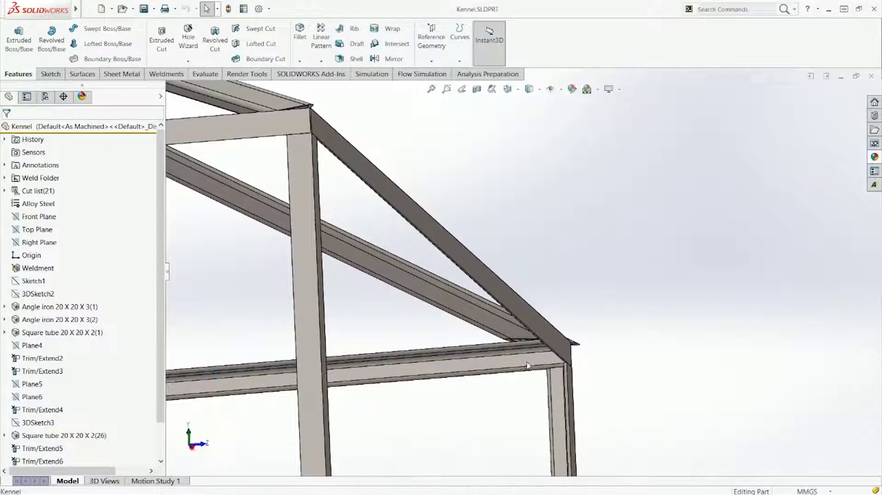
key("ctrl+Tab")
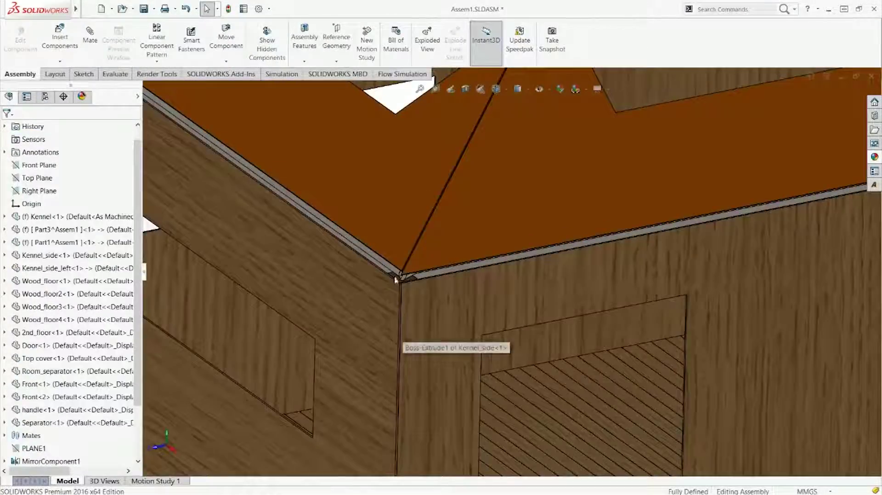
- Check the separator at the roof corner, save the assembly in trimetric view, and collapse the feature tree
scroll(396, 279, "down", 6)
middle_click_drag(539, 250, 490, 270)
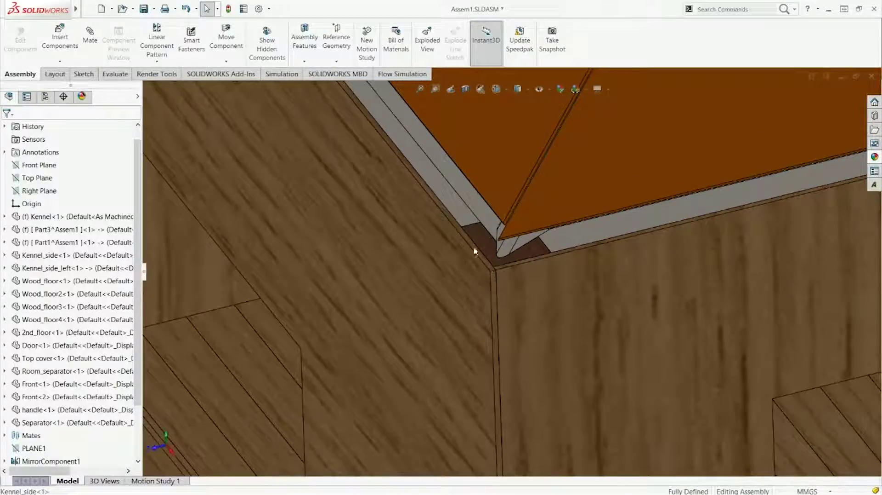
scroll(534, 280, "up", 10)
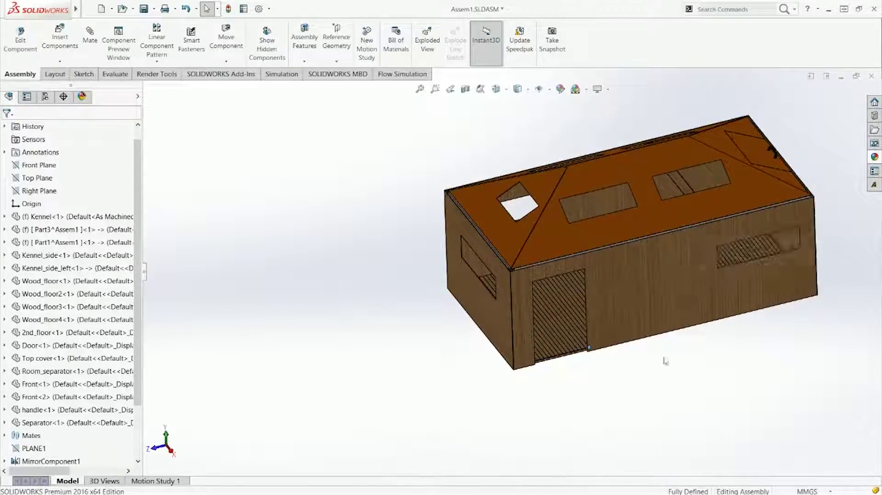
right_click_drag(609, 419, 688, 347)
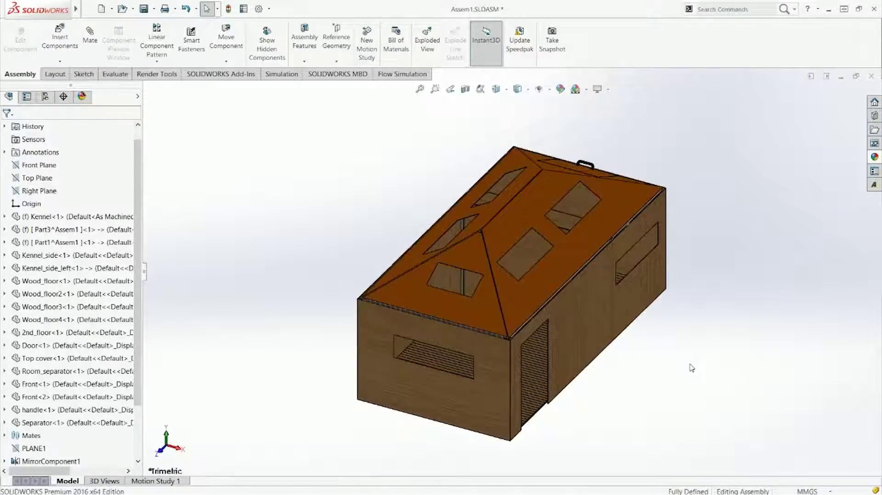
key("ctrl+s")
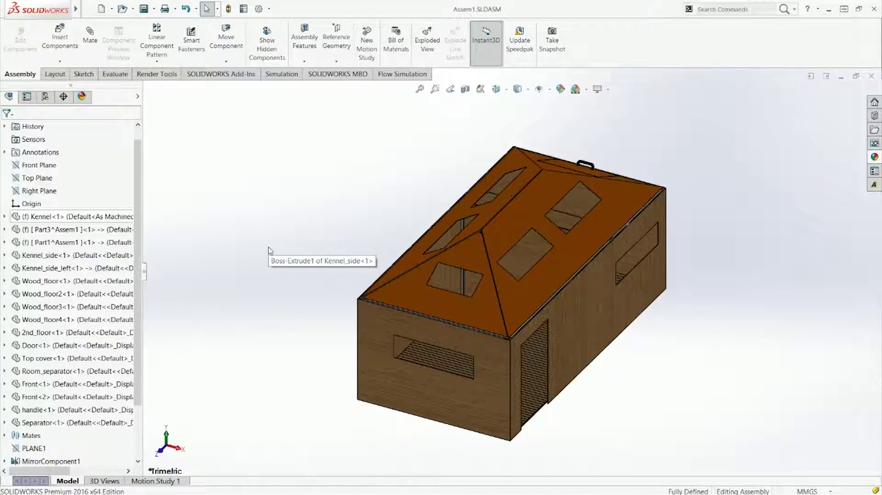
left_click(144, 272)
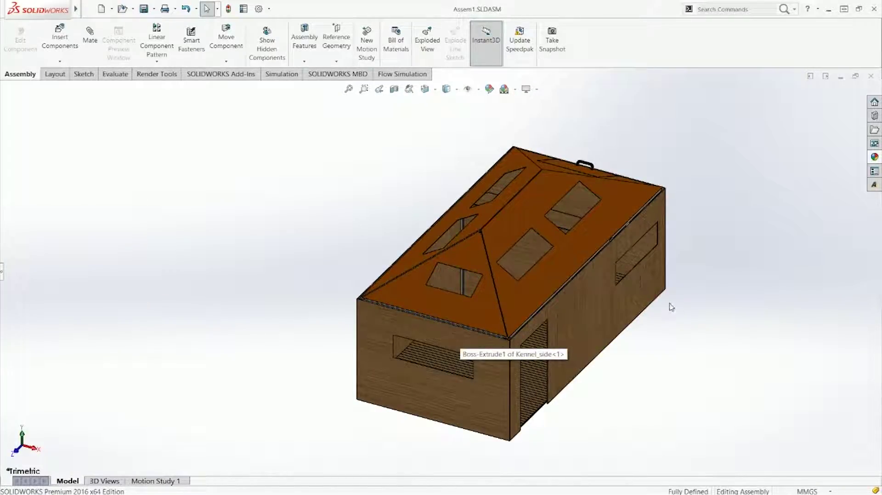
- Examine the kennel's floor frame, interior, roof corner and slatted underside, and return to the trimetric view
scroll(508, 354, "down", 10)
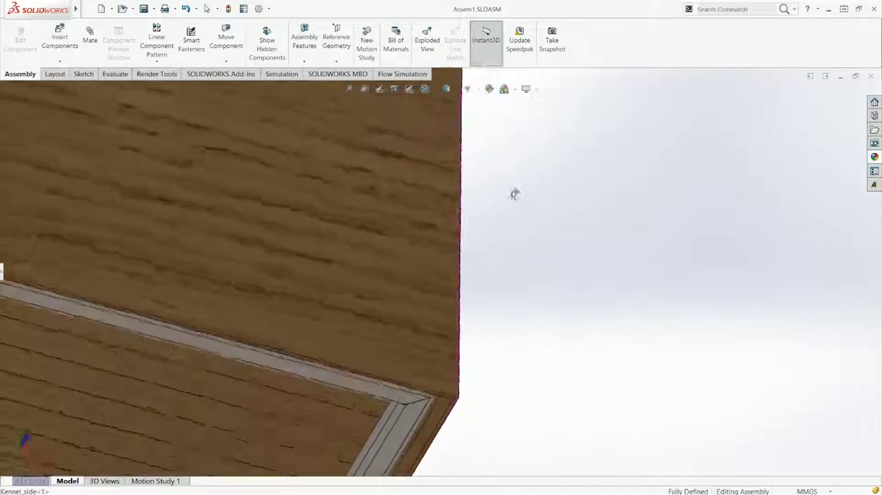
middle_click_drag(514, 193, 429, 357)
scroll(423, 379, "up", 10)
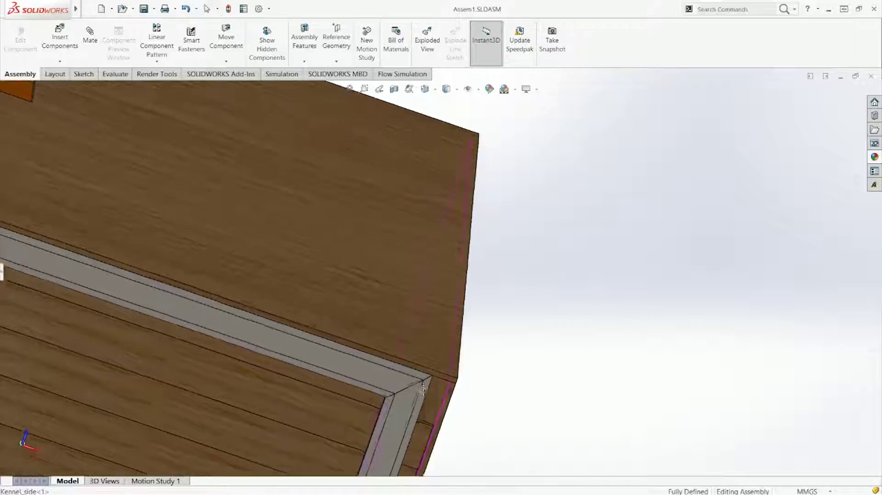
middle_click_drag(392, 436, 437, 342)
scroll(546, 250, "up", 8)
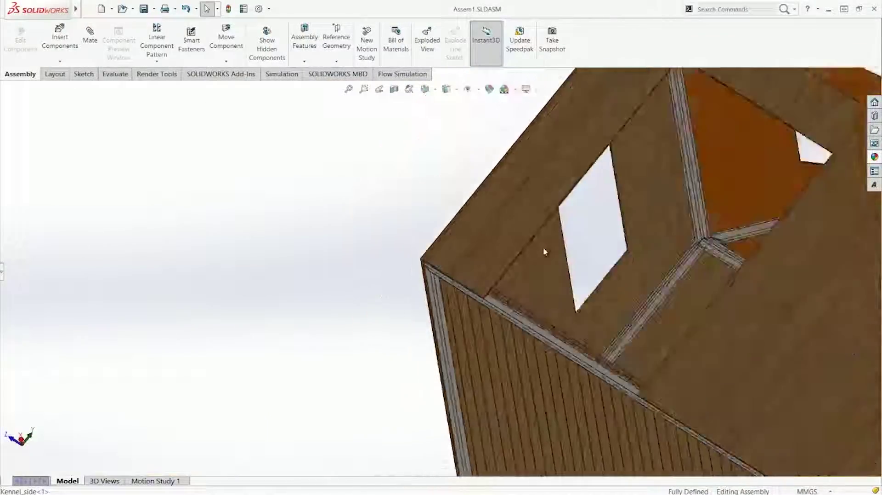
middle_click_drag(634, 235, 515, 214)
scroll(514, 215, "down", 6)
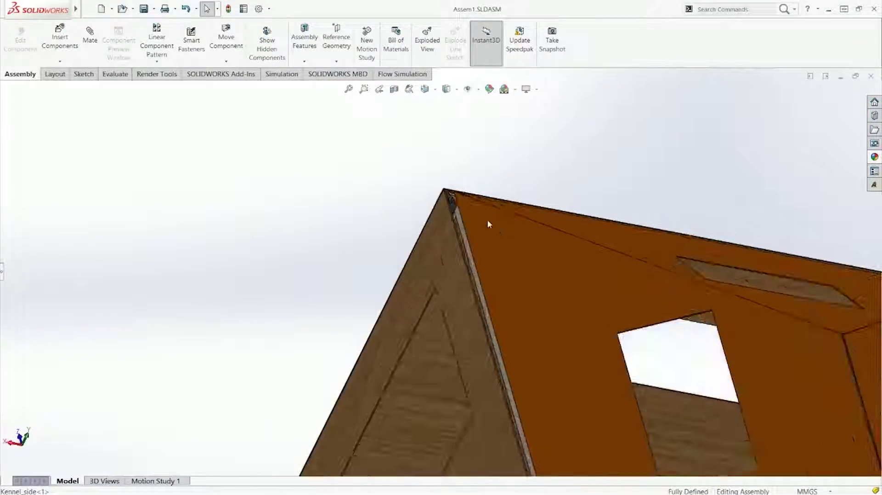
scroll(482, 409, "up", 2)
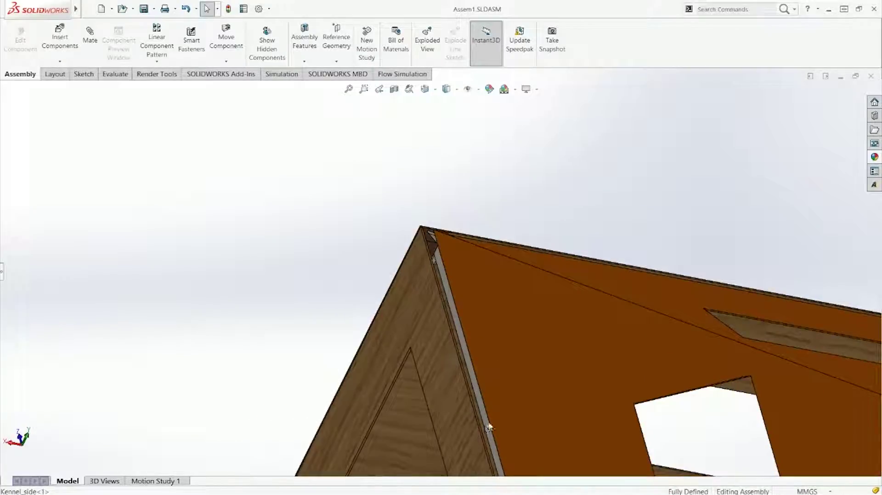
scroll(478, 426, "up", 3)
middle_click_drag(460, 342, 414, 417)
scroll(414, 417, "down", 8)
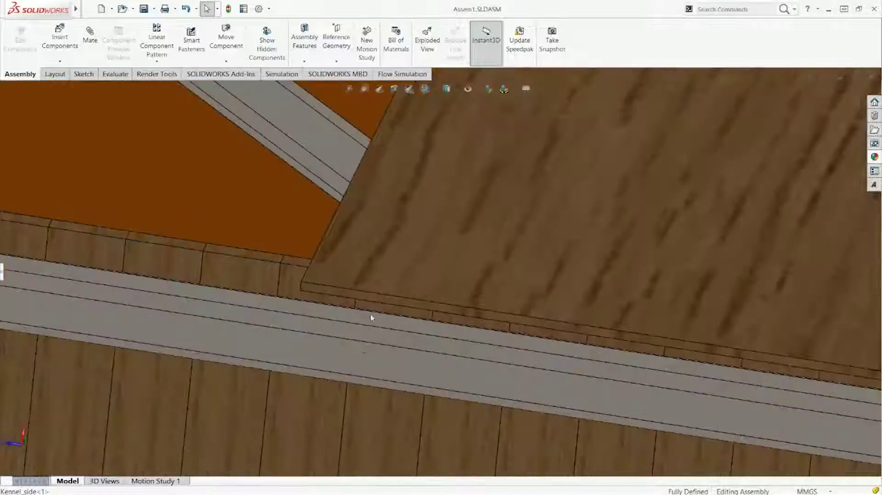
scroll(369, 325, "up", 5)
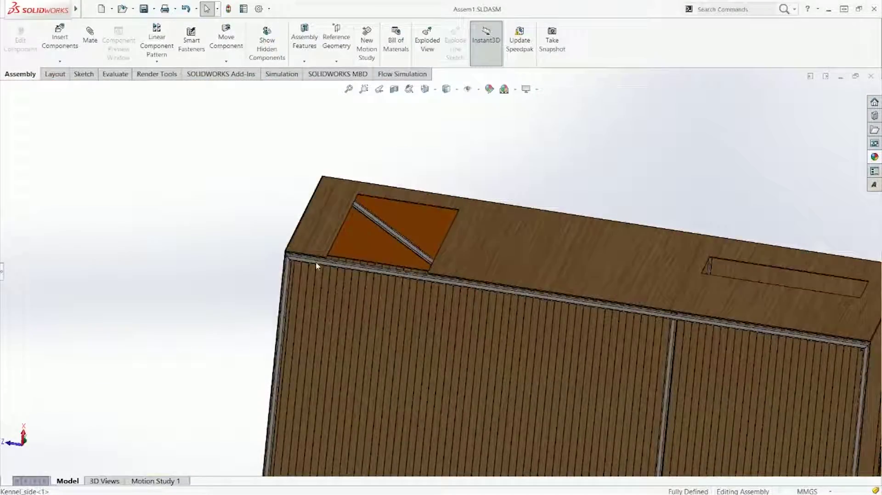
scroll(551, 321, "up", 2)
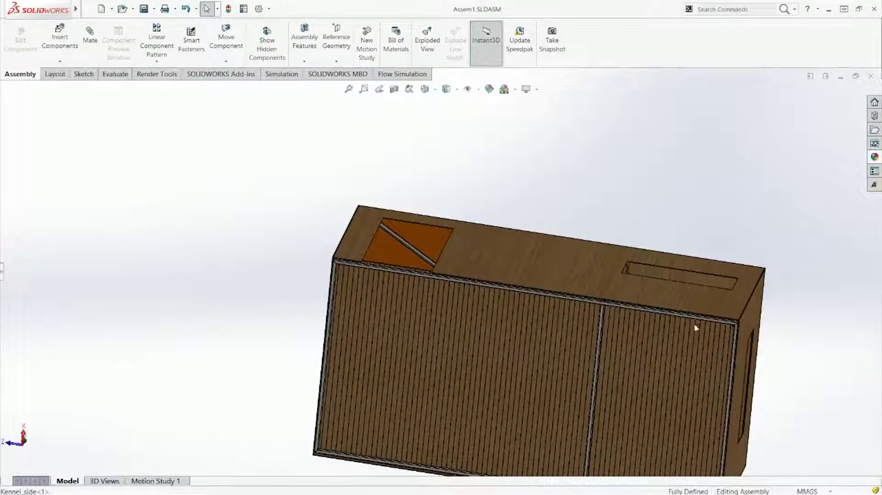
scroll(696, 328, "up", 2)
middle_click_drag(688, 339, 327, 416)
key("ctrl+7")
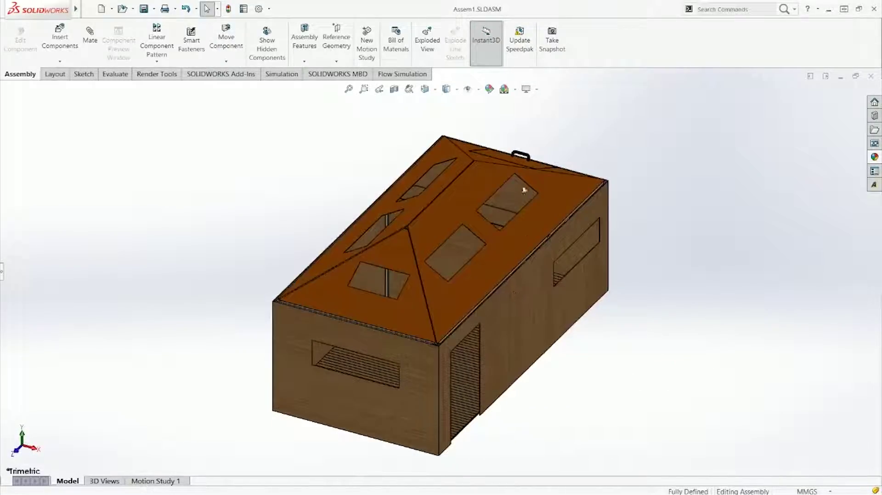